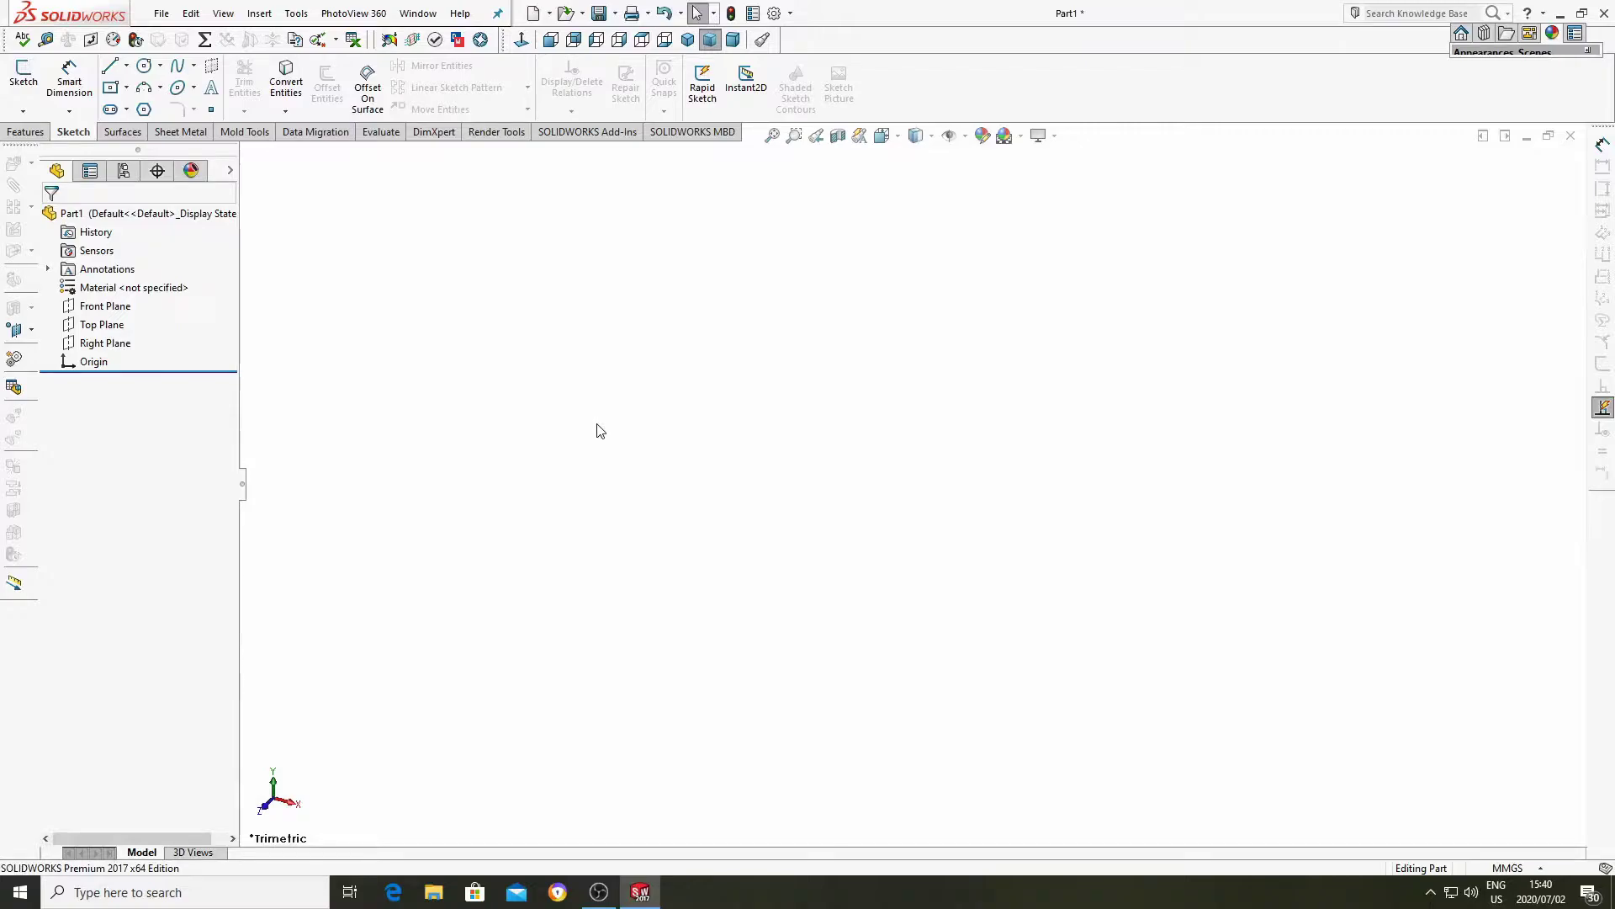
Start a new sketch on the Front Plane, viewed from the front.
click(30, 132)
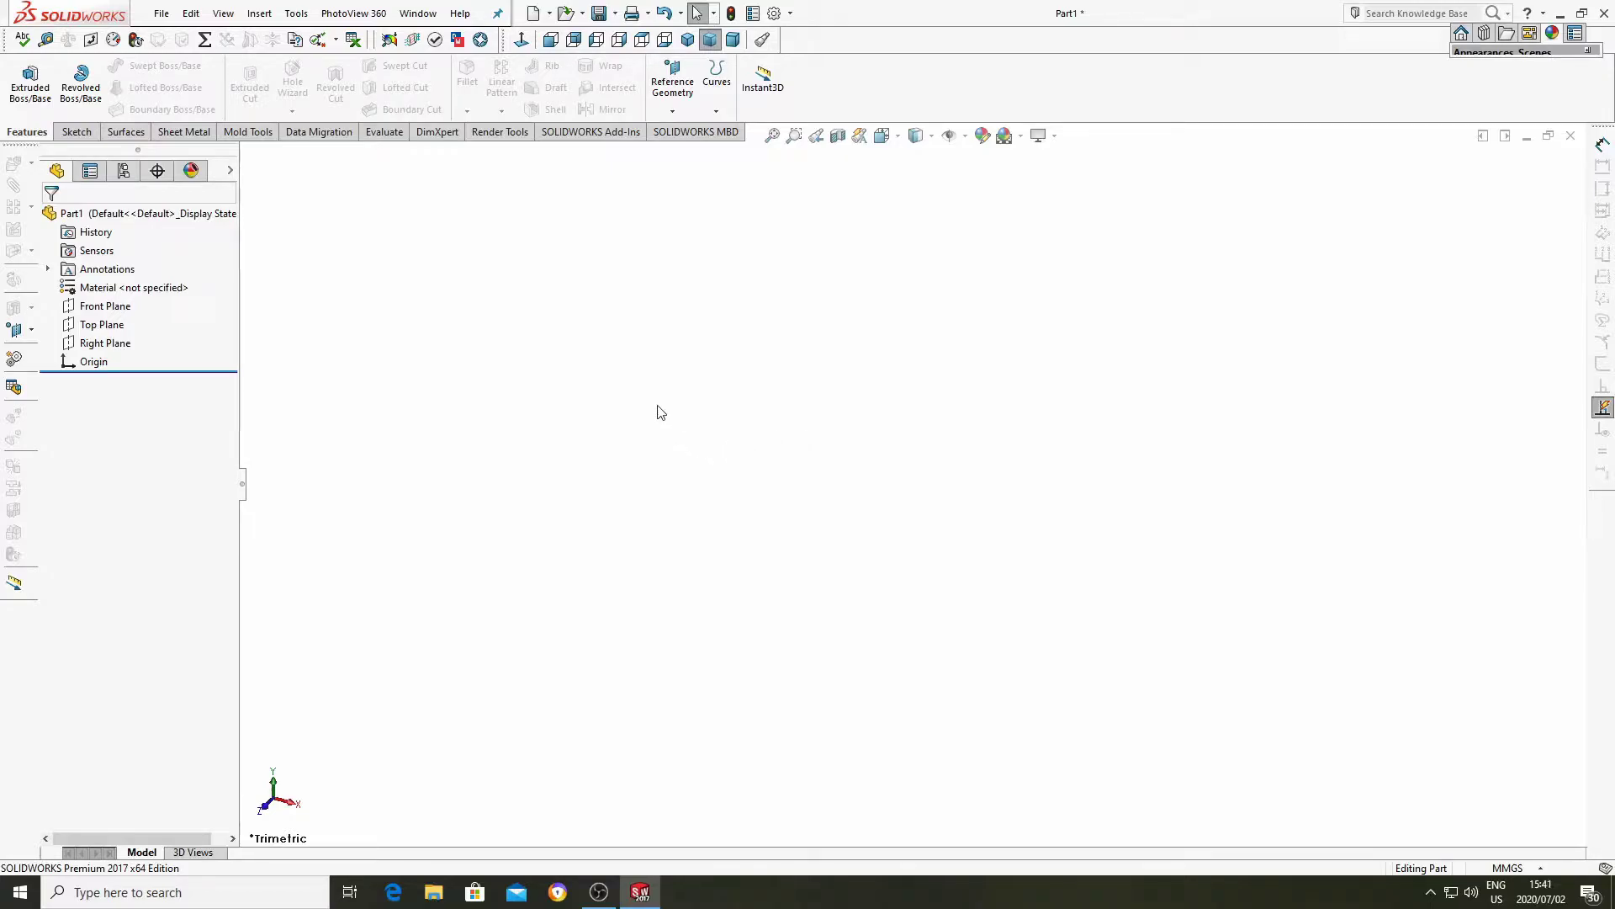
click(105, 306)
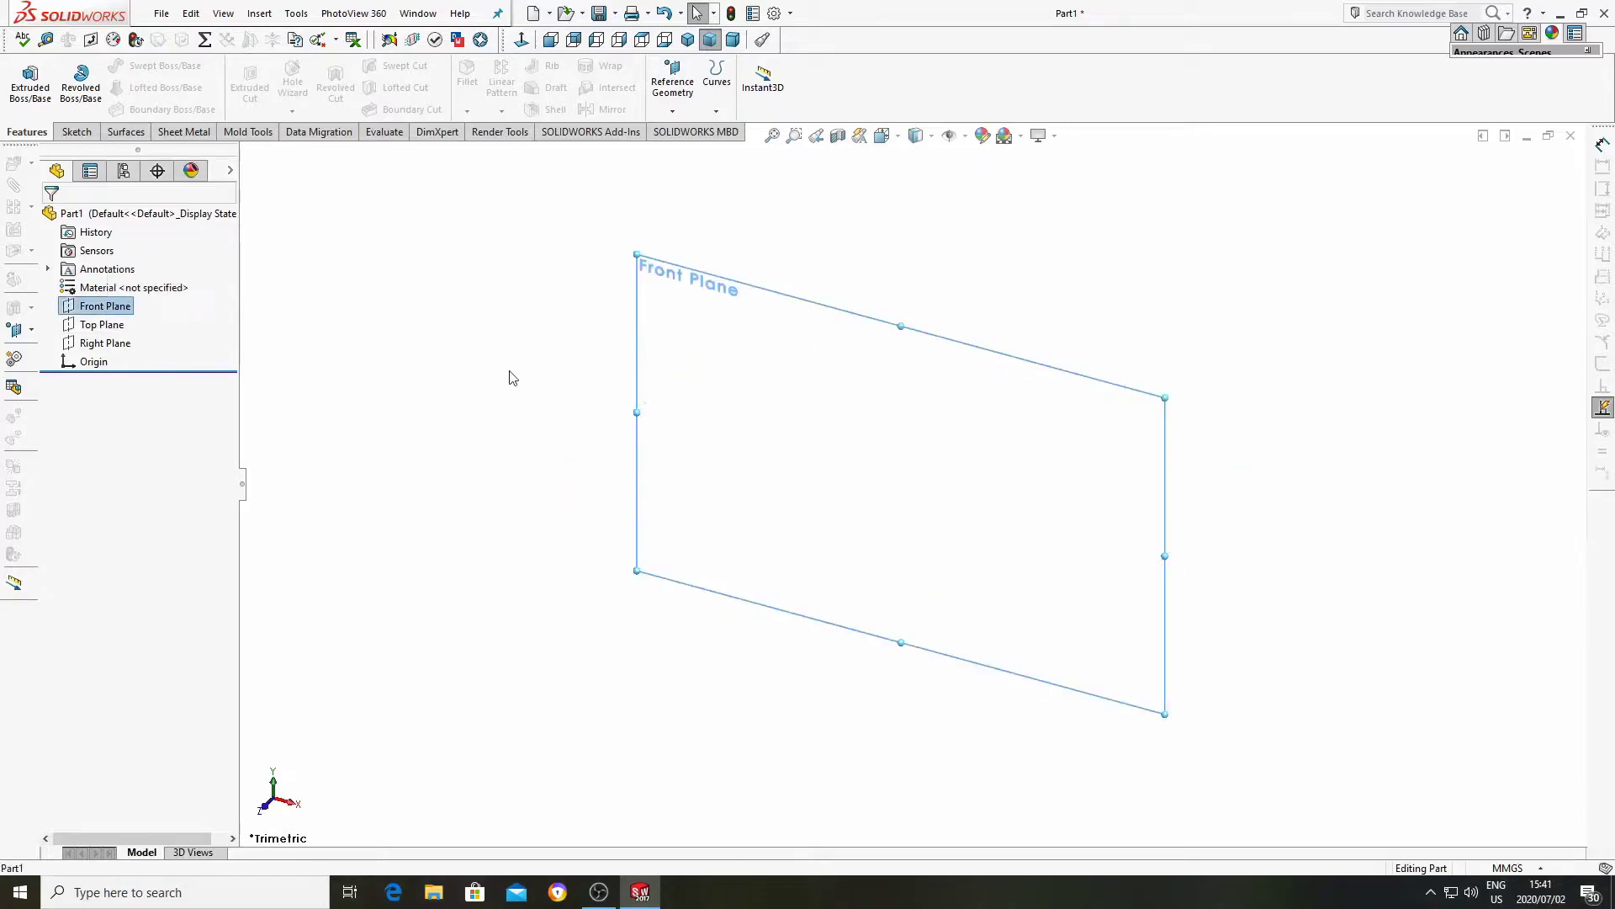
click(522, 40)
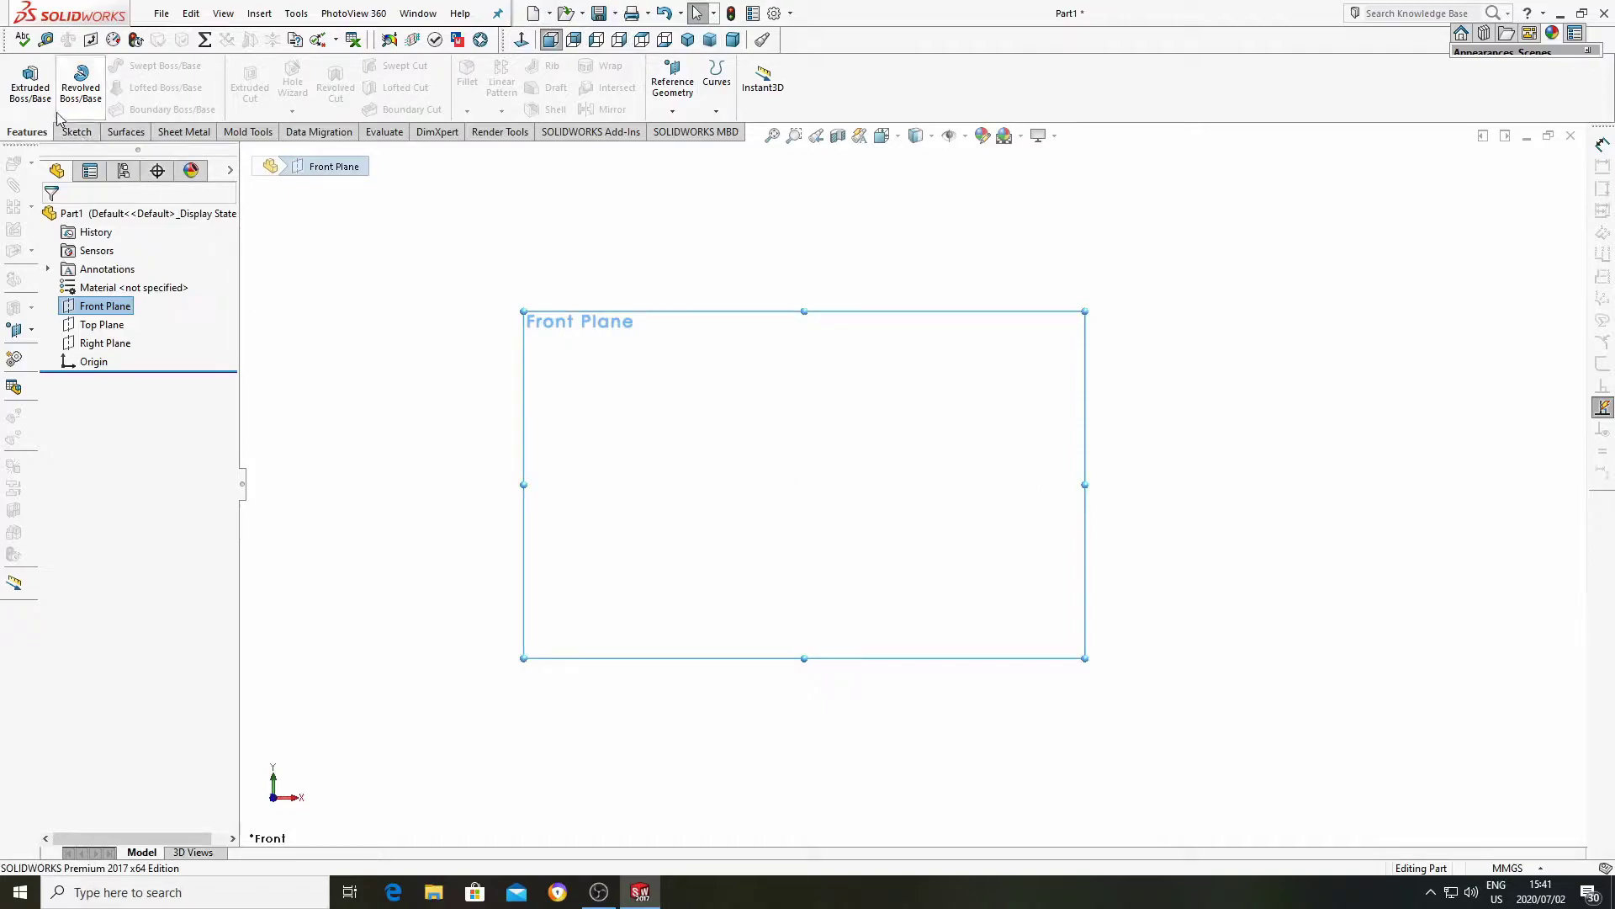
click(78, 95)
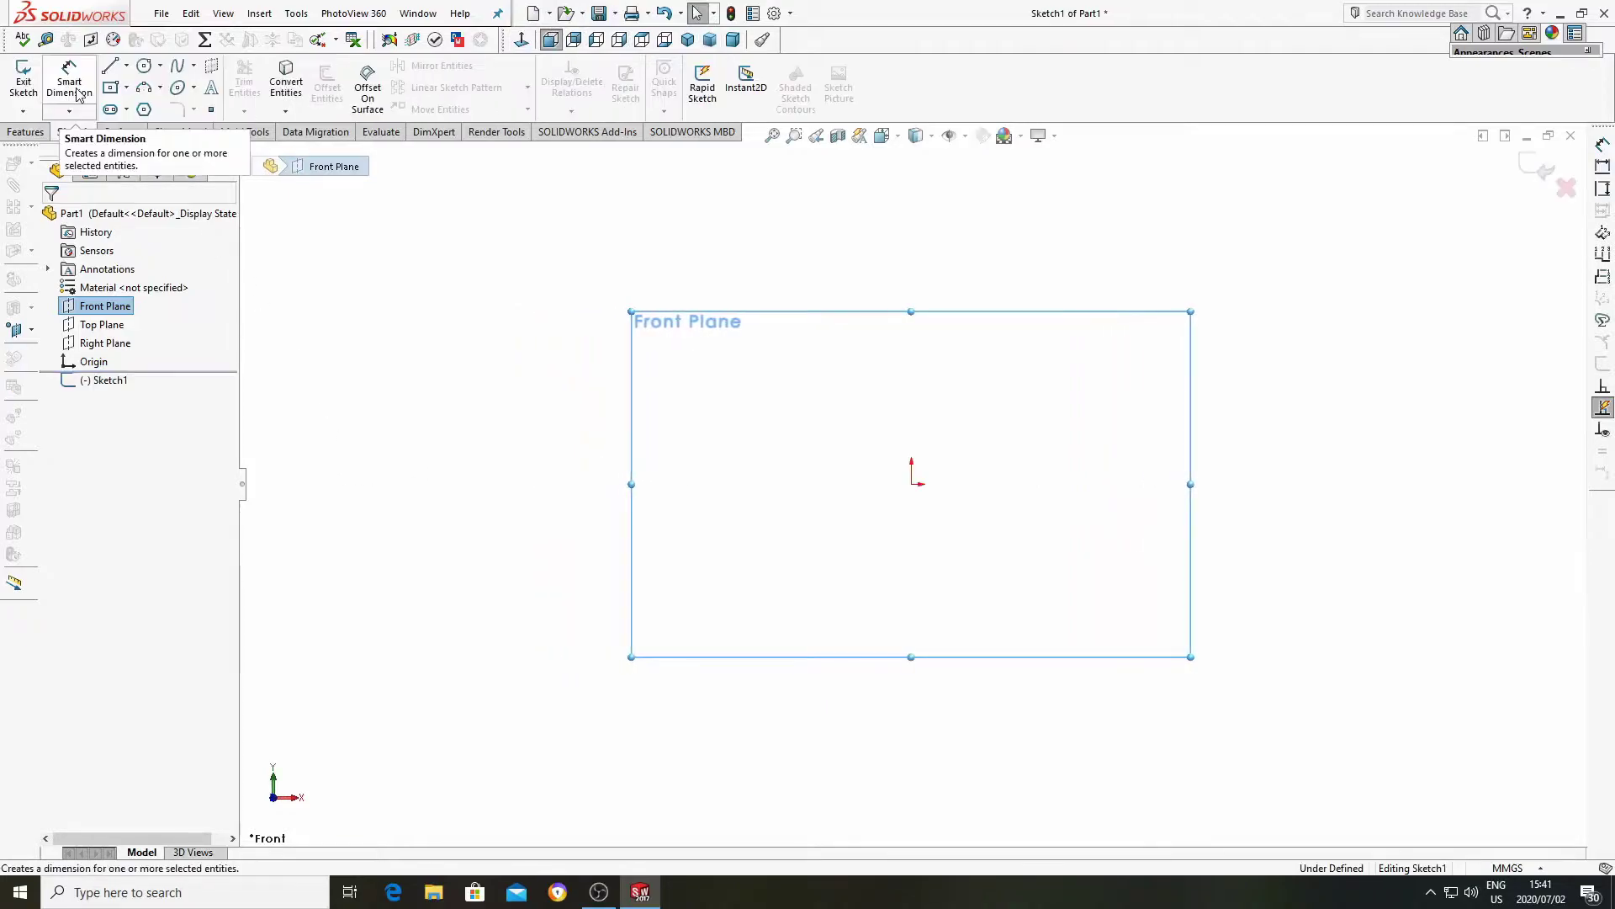
Sketch a vertical line about 72 mm long upward from the origin.
click(109, 66)
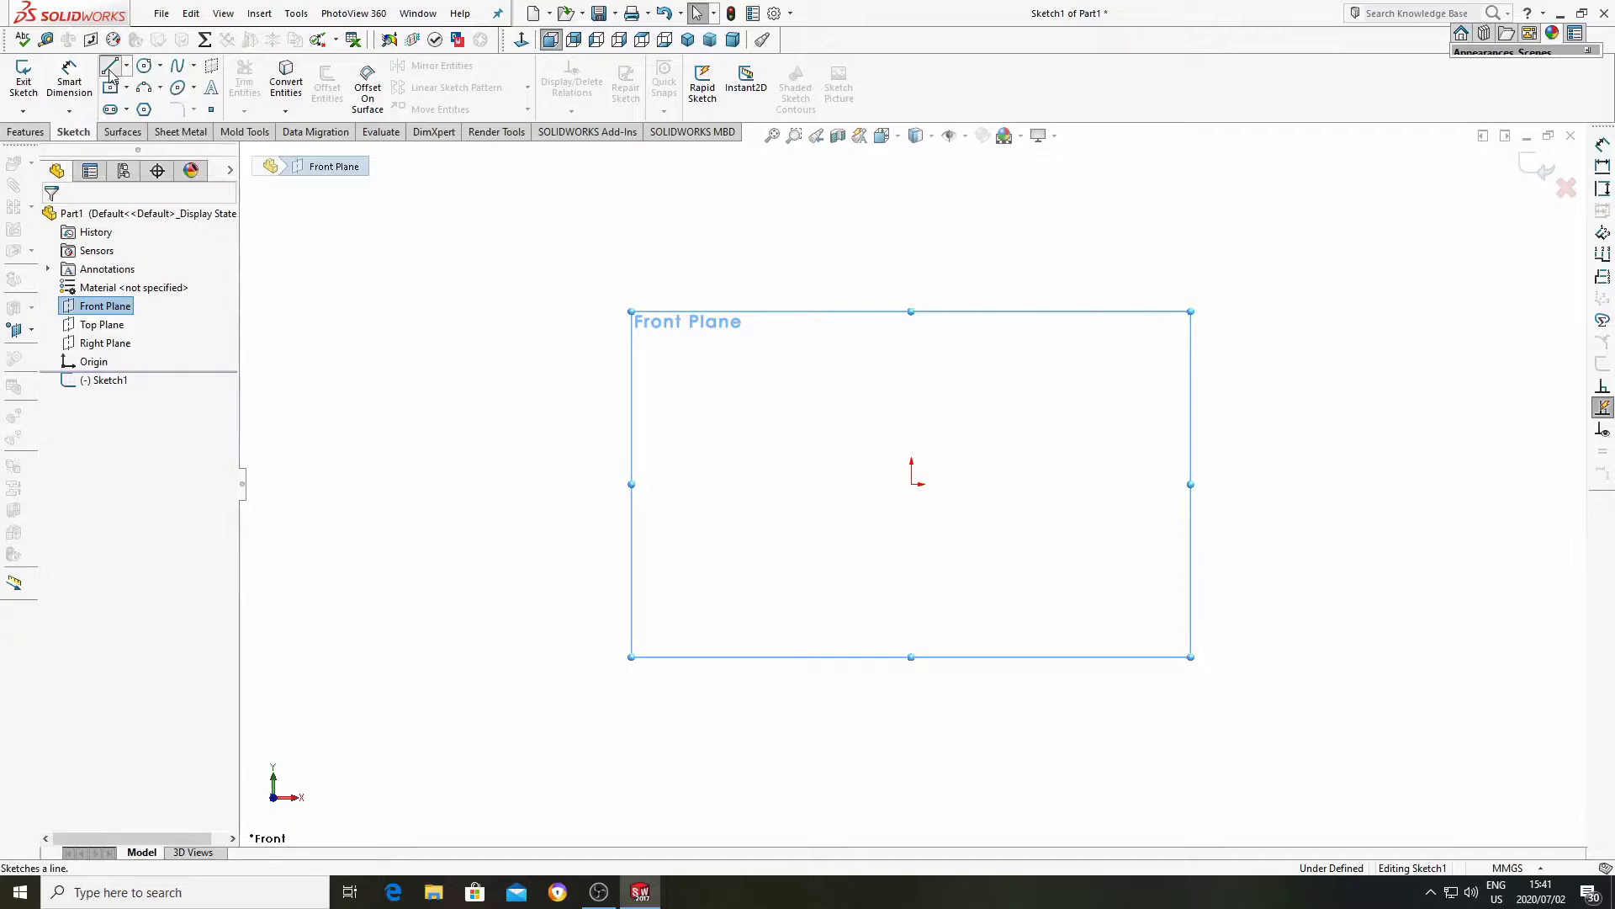
click(911, 484)
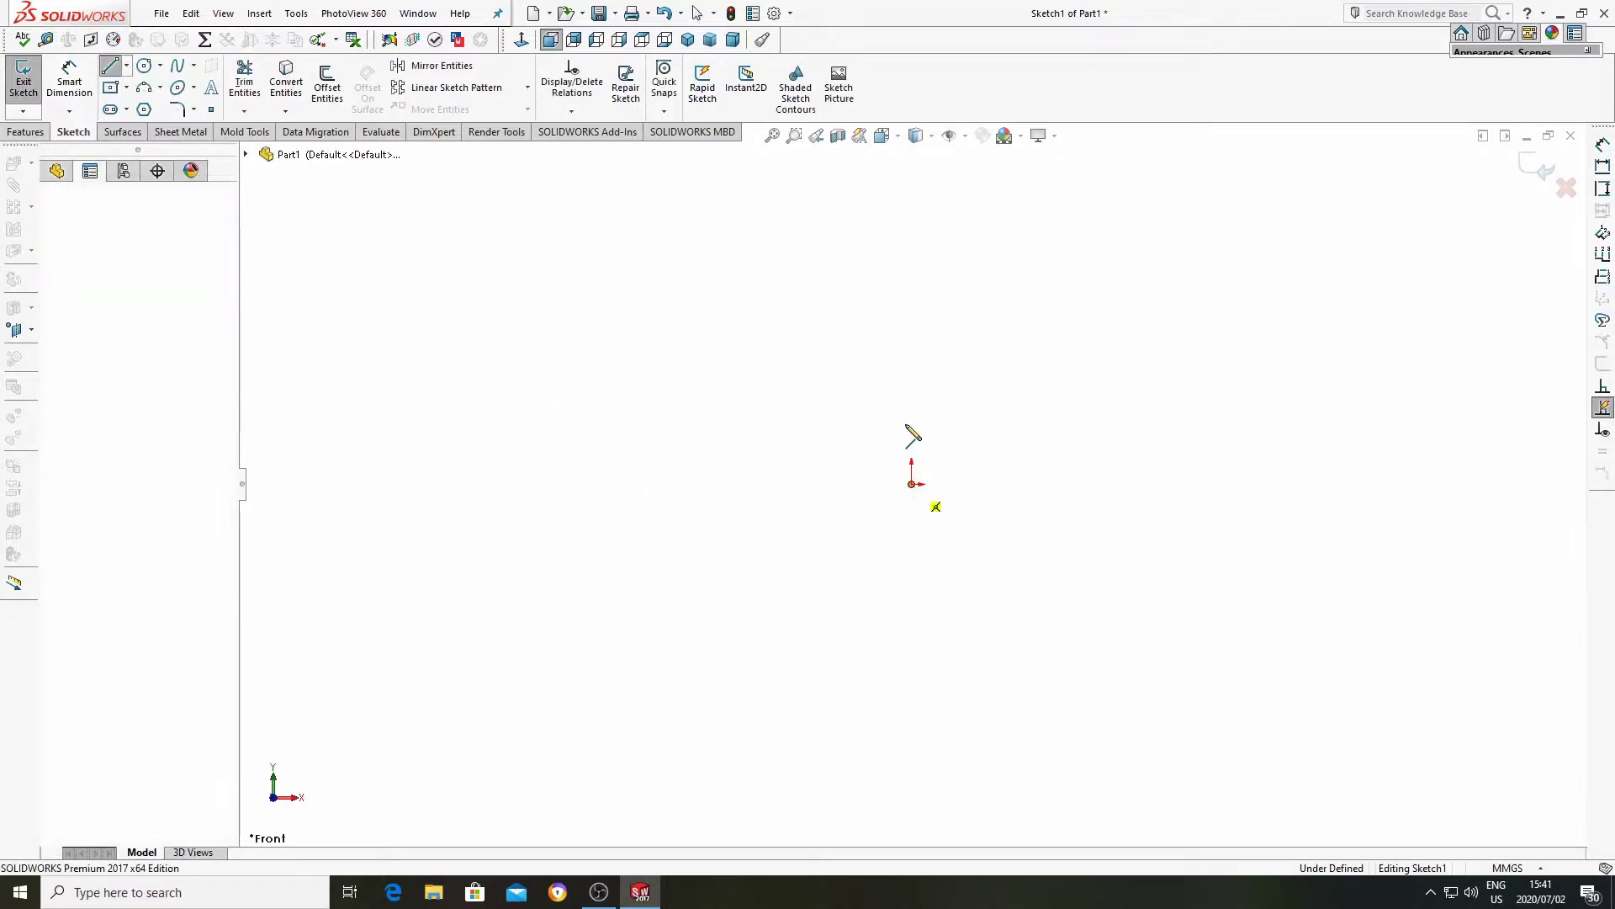
click(911, 257)
right_click(915, 266)
click(949, 268)
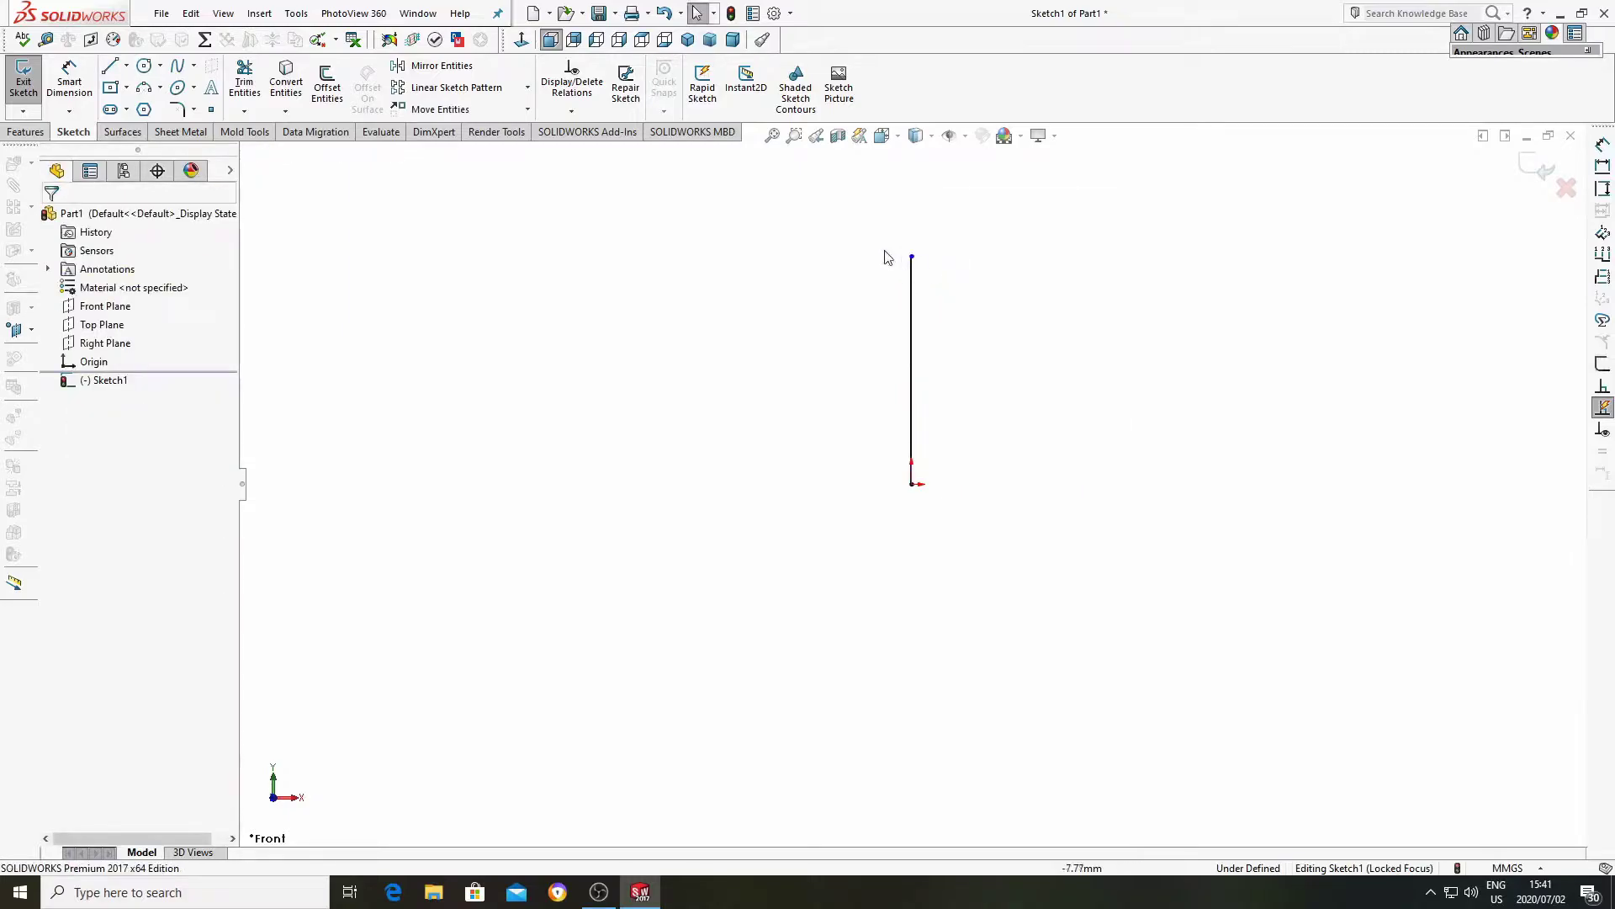
Dimension the vertical line between its endpoints and set its length to 80 mm.
click(69, 82)
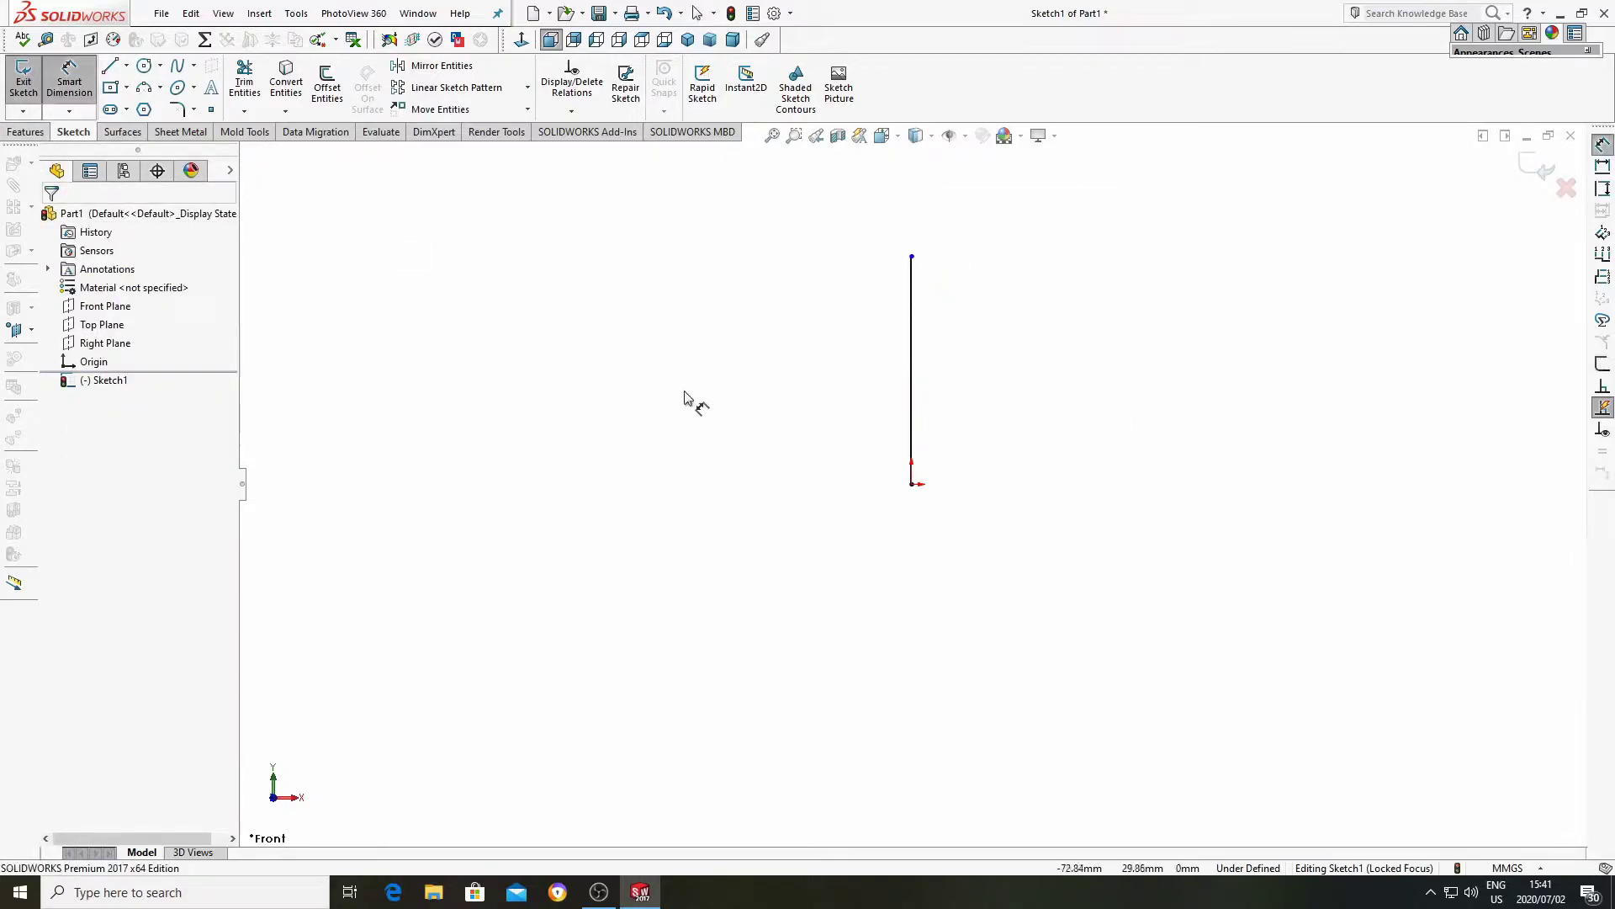
click(911, 483)
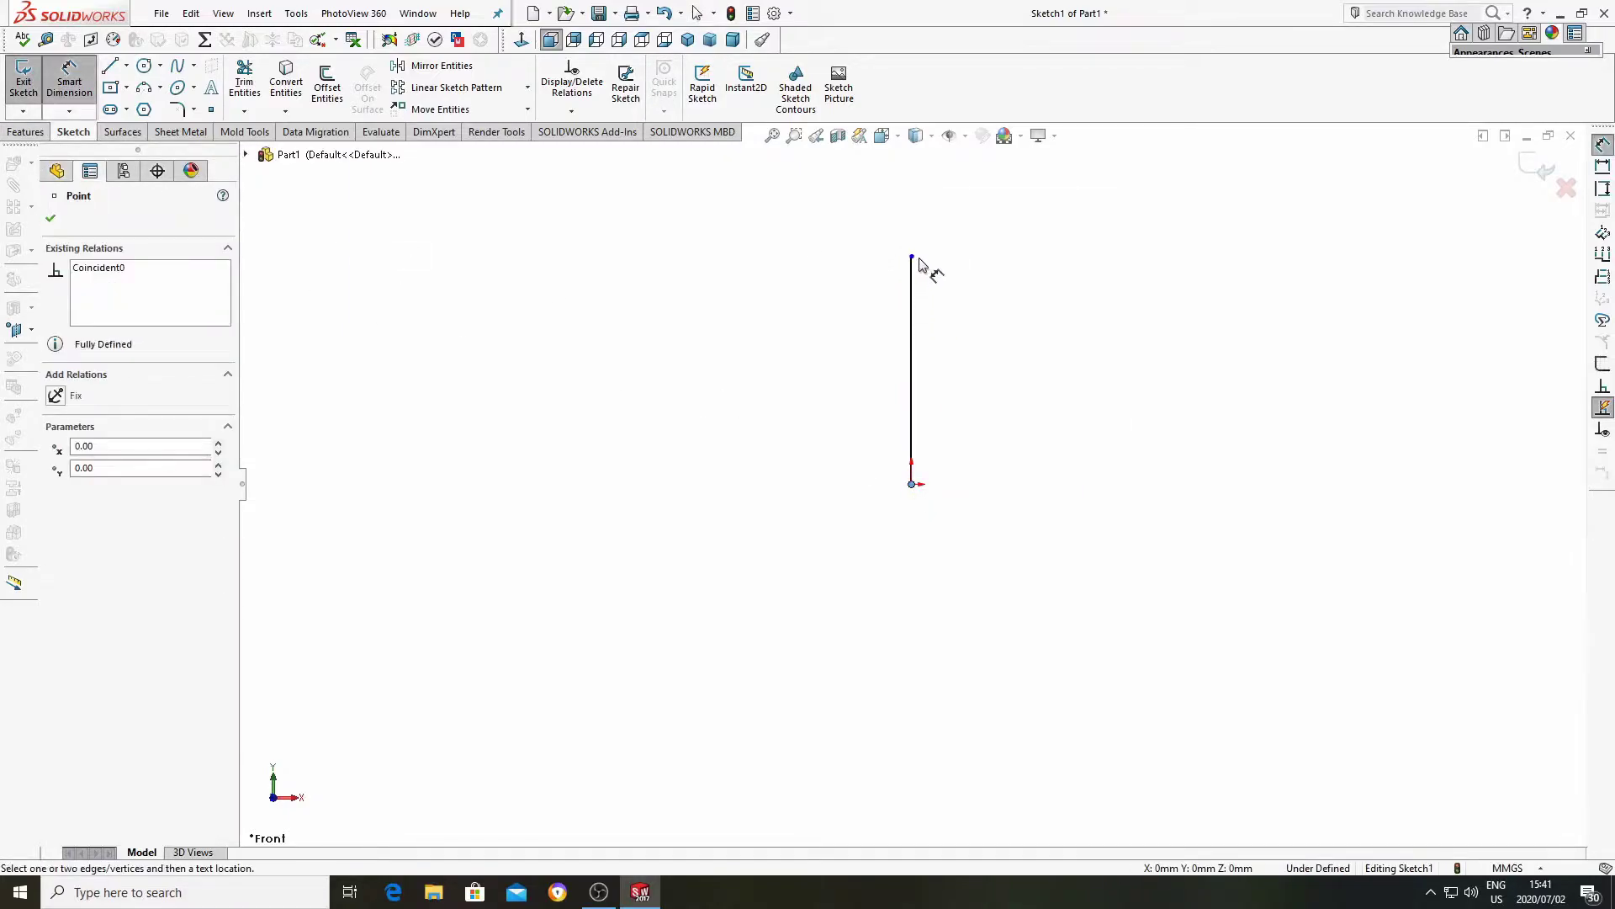
click(913, 258)
click(472, 360)
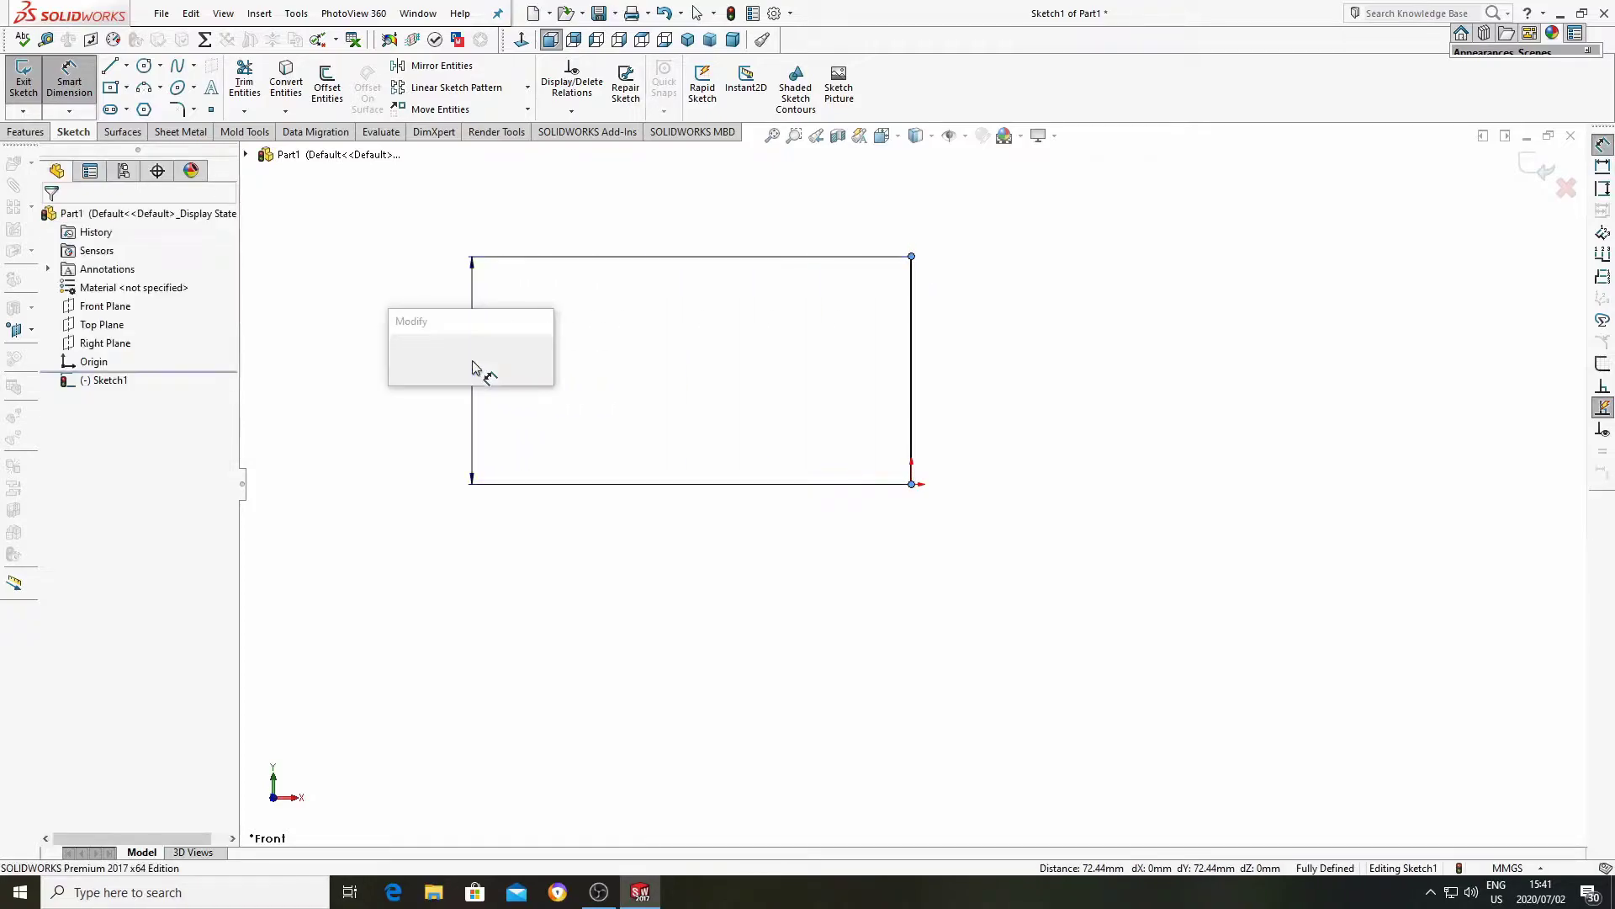
text(80)
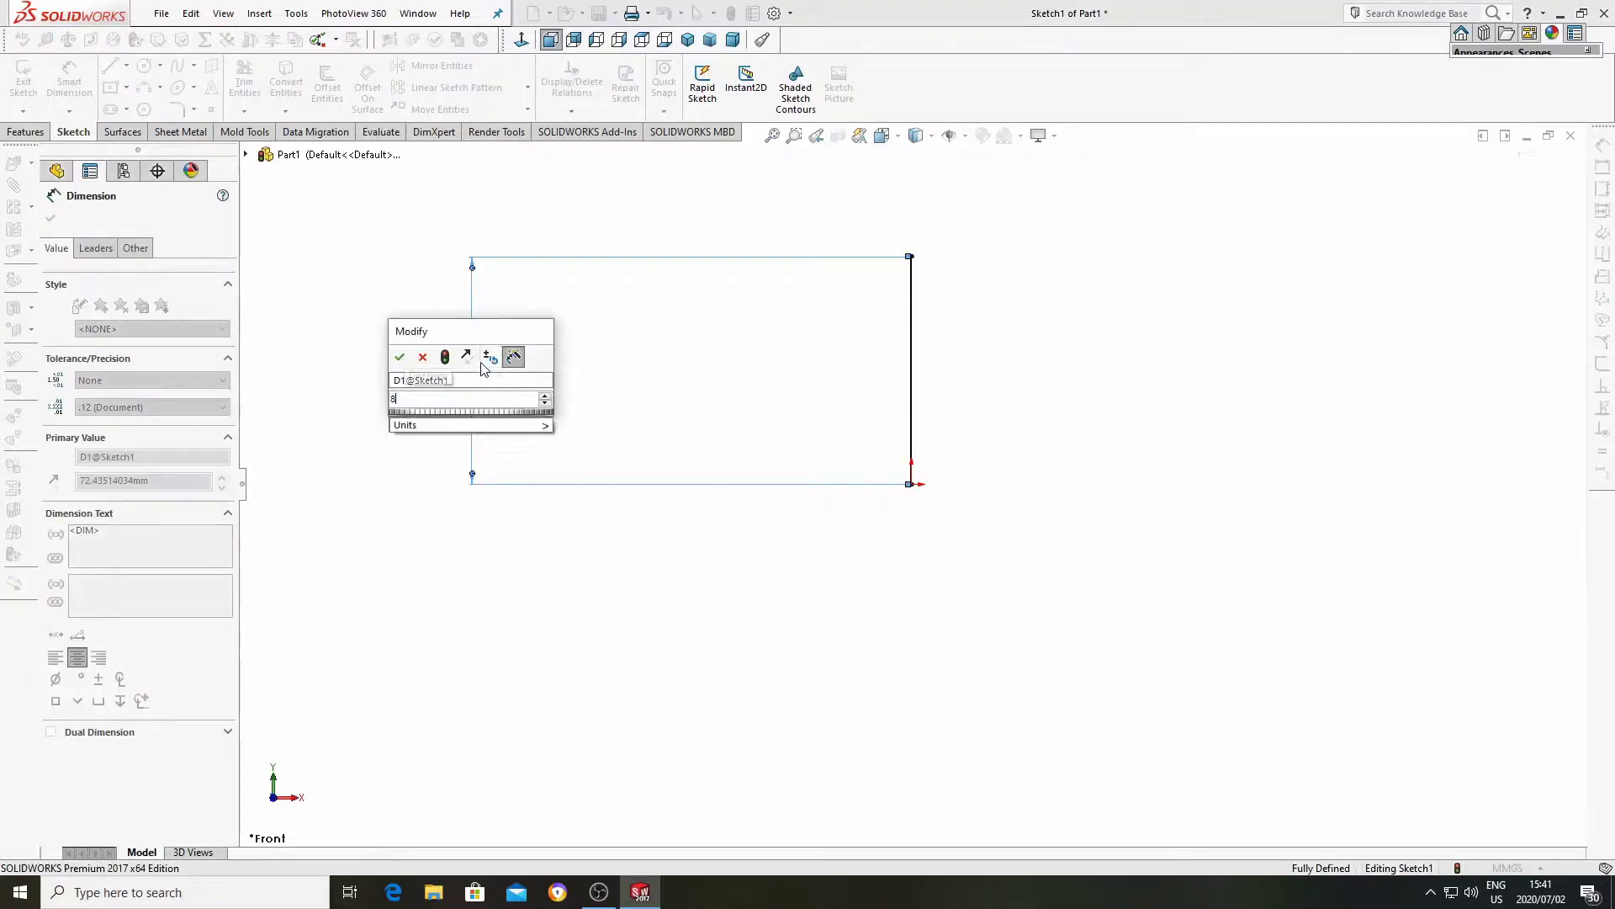
click(401, 357)
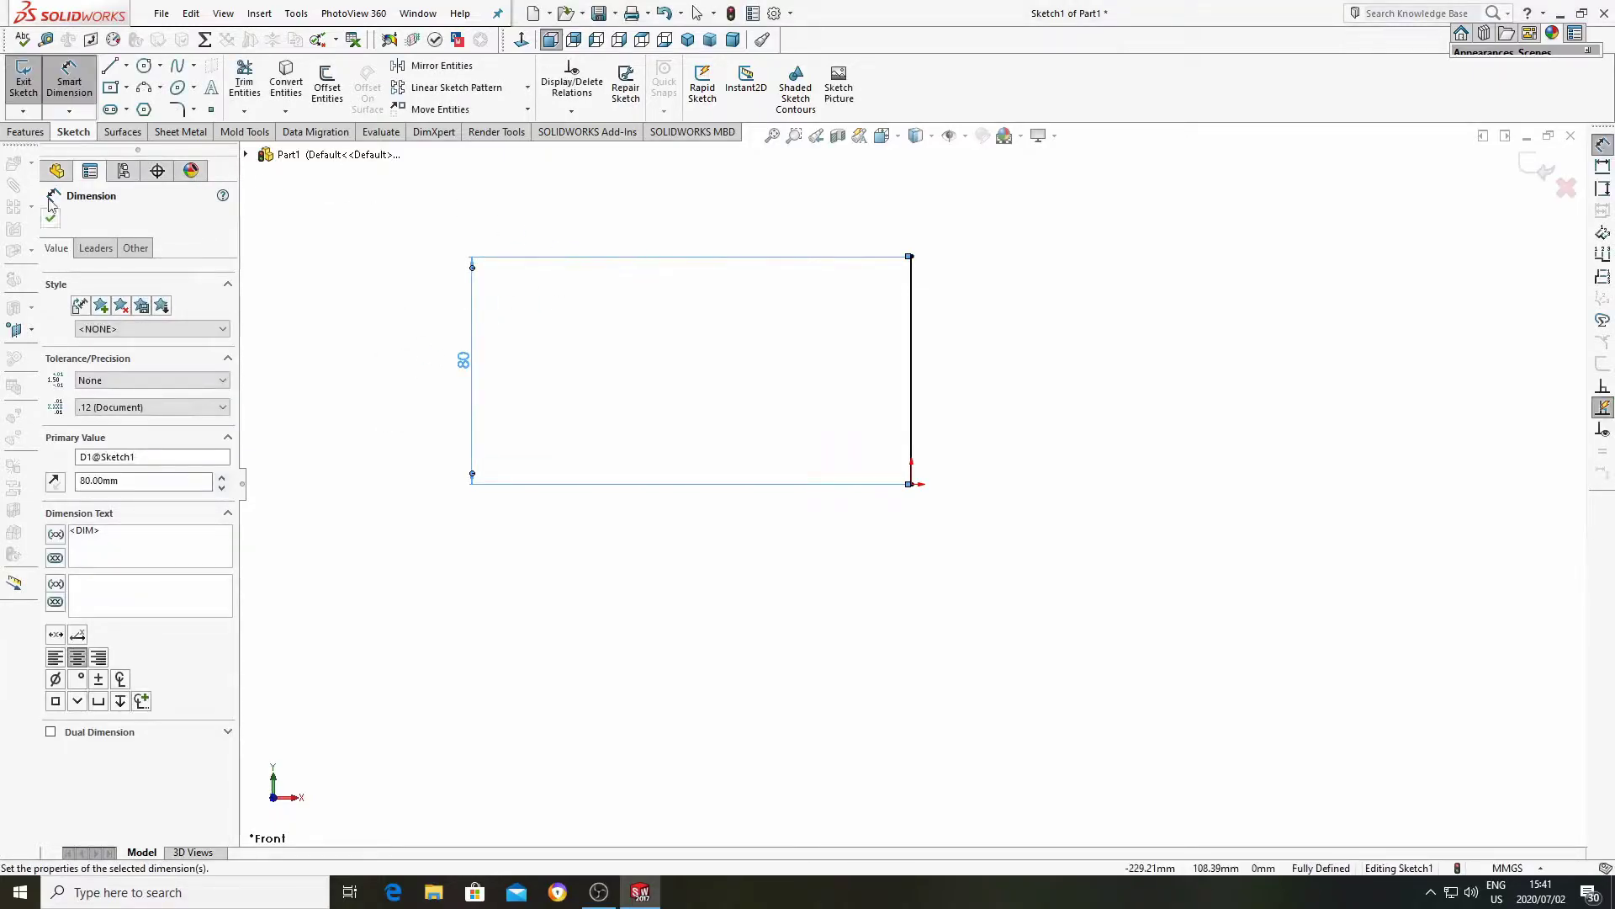
Sketch a horizontal line about 17 mm long from the origin in the positive X direction.
click(110, 66)
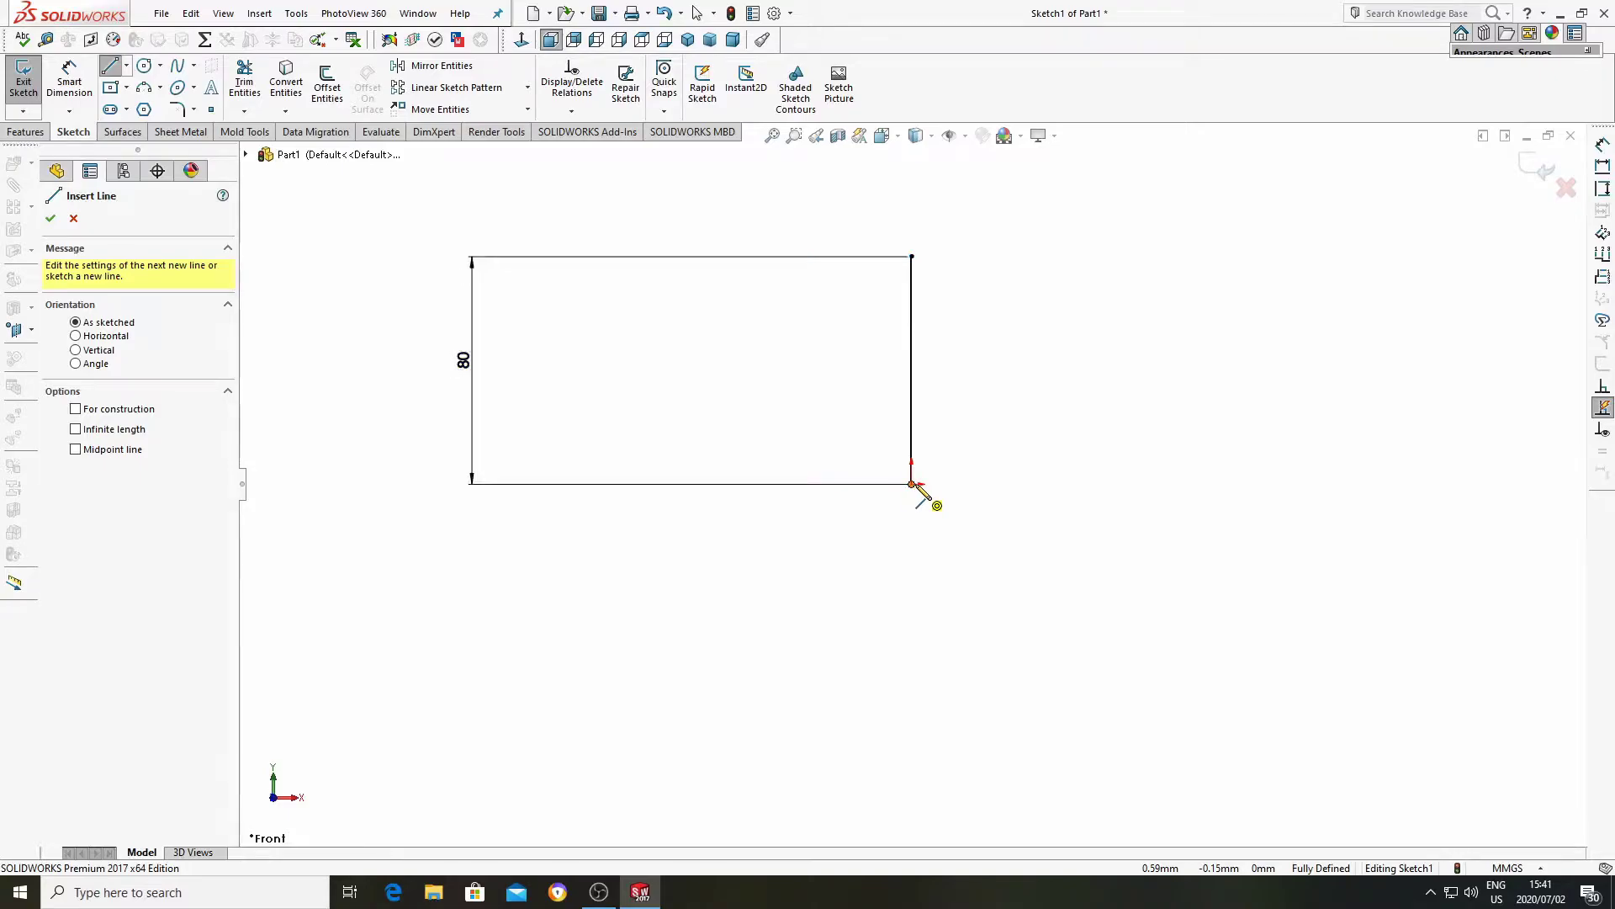
click(912, 484)
click(961, 485)
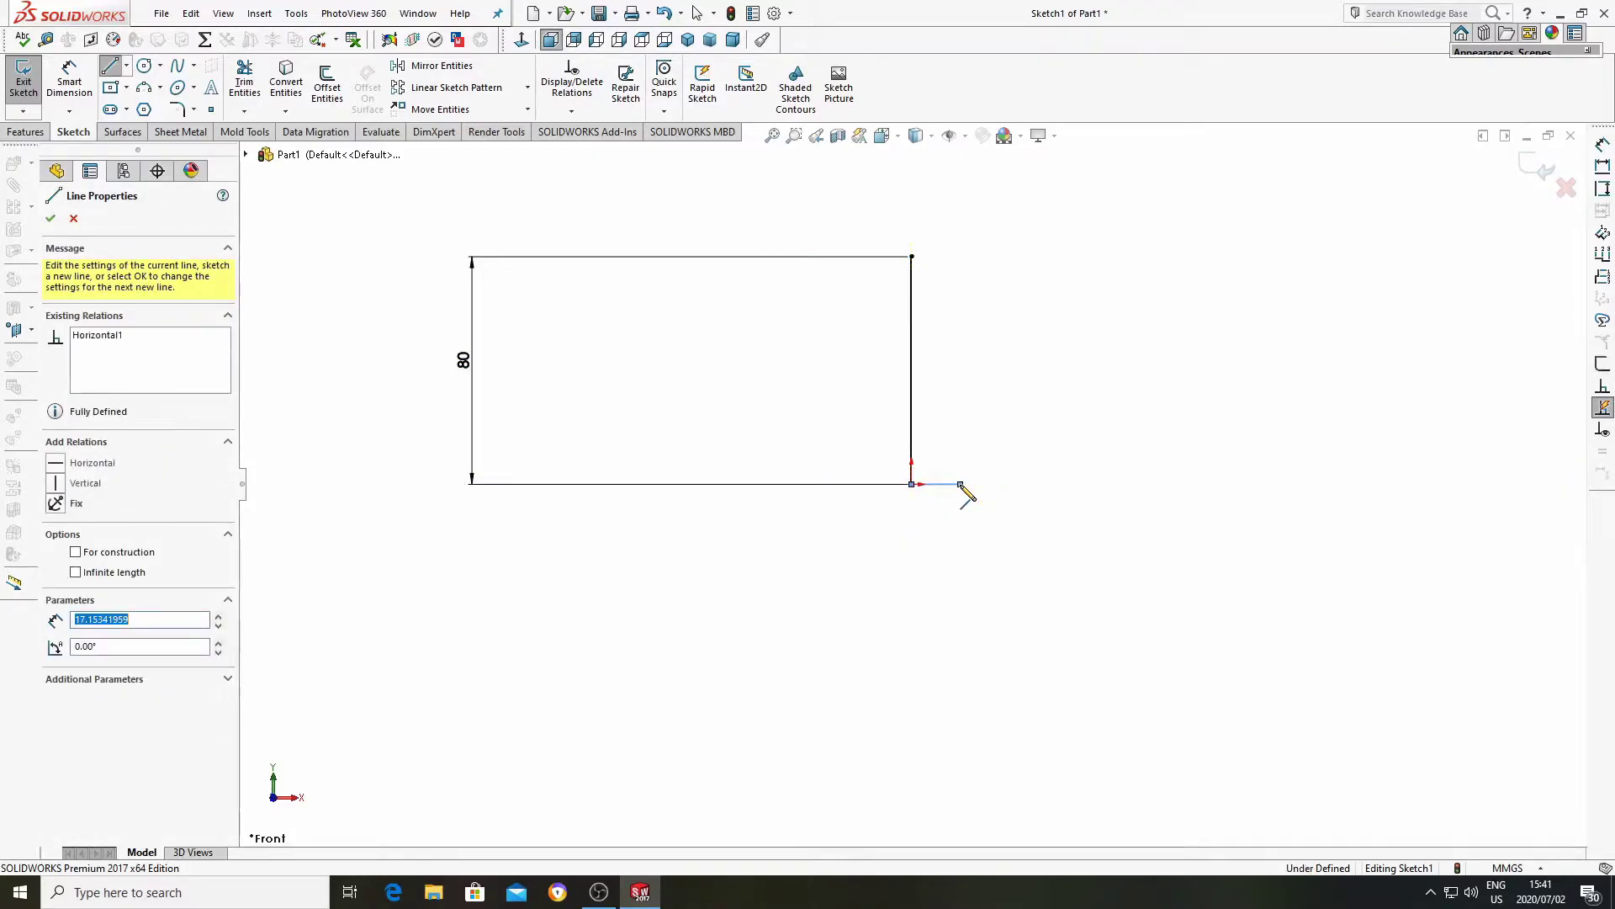
right_click(967, 494)
click(1001, 502)
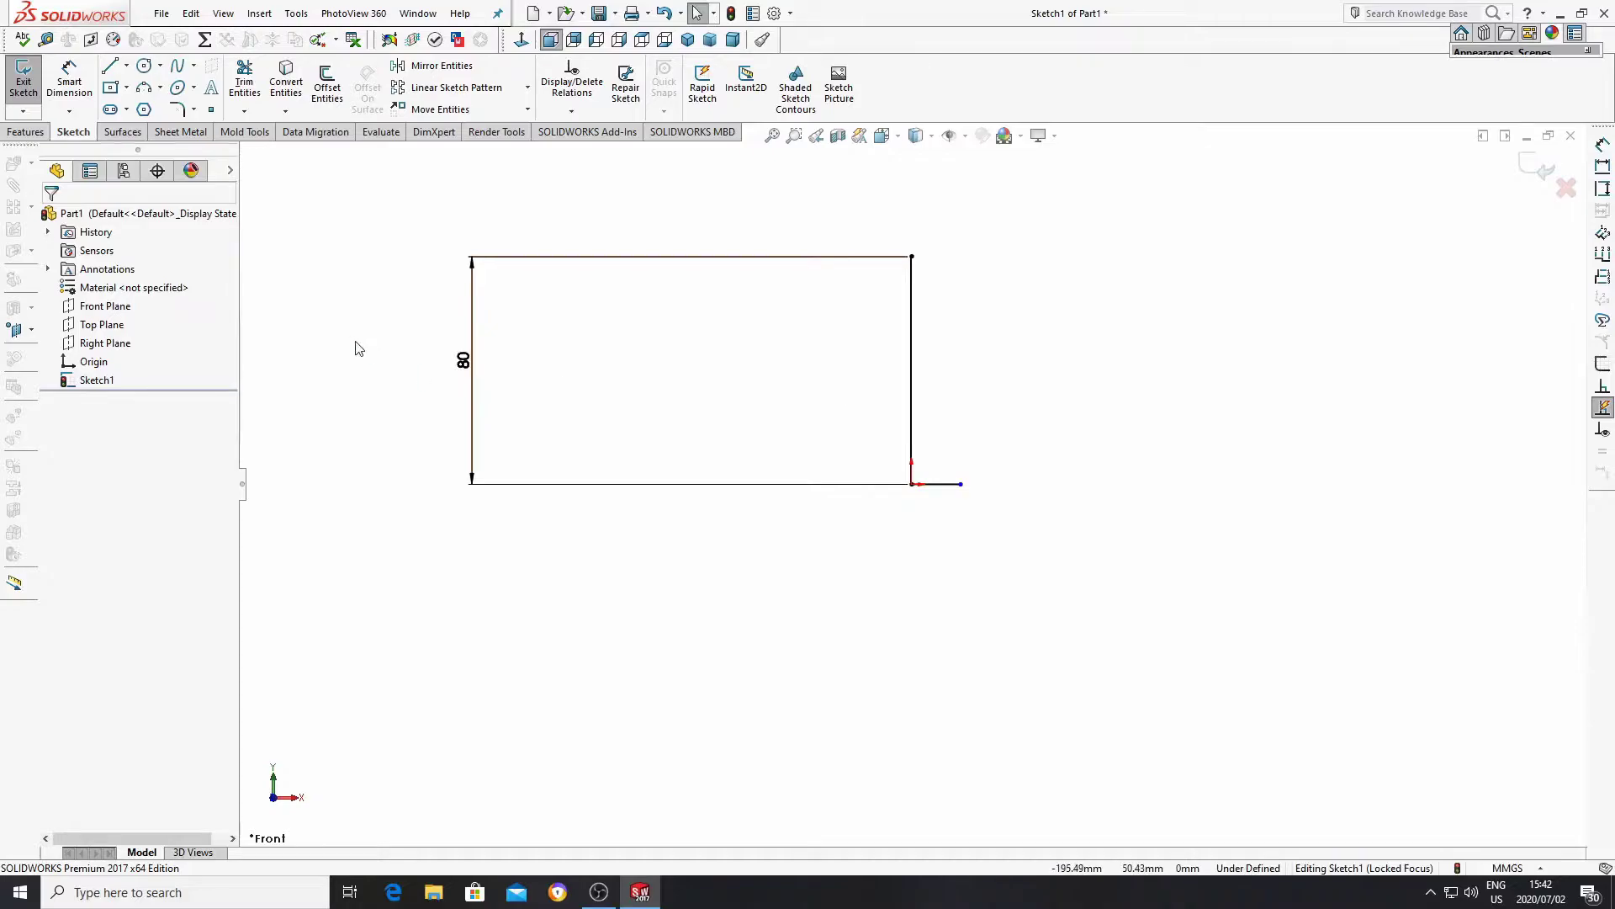
Dimension the horizontal base line between its endpoints and set its length to 18 mm.
click(76, 84)
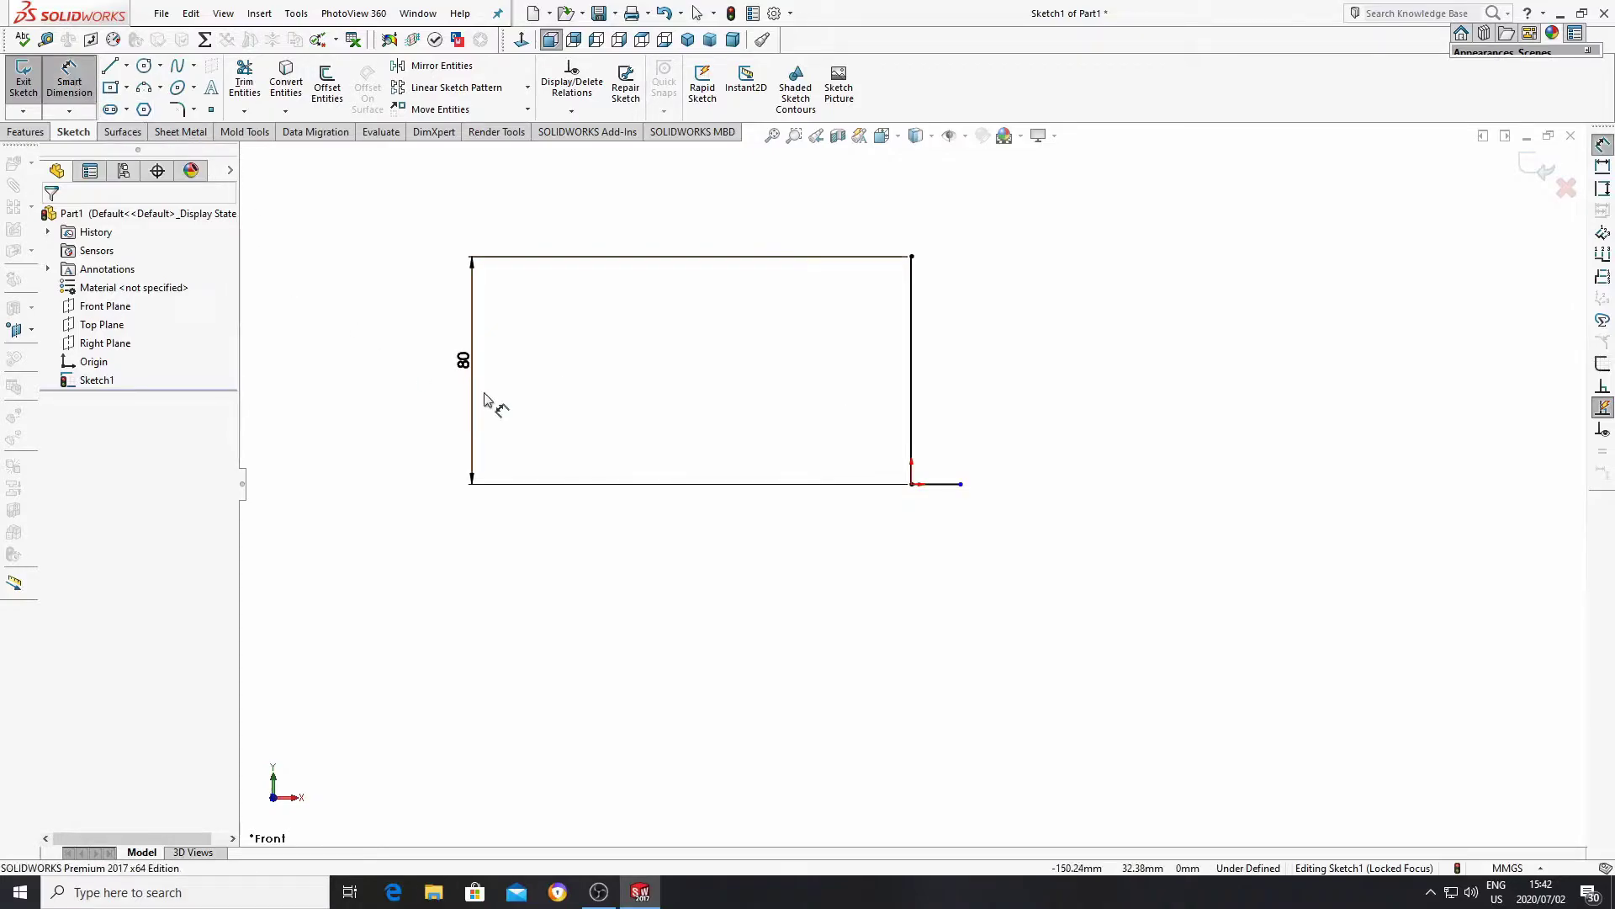
click(916, 487)
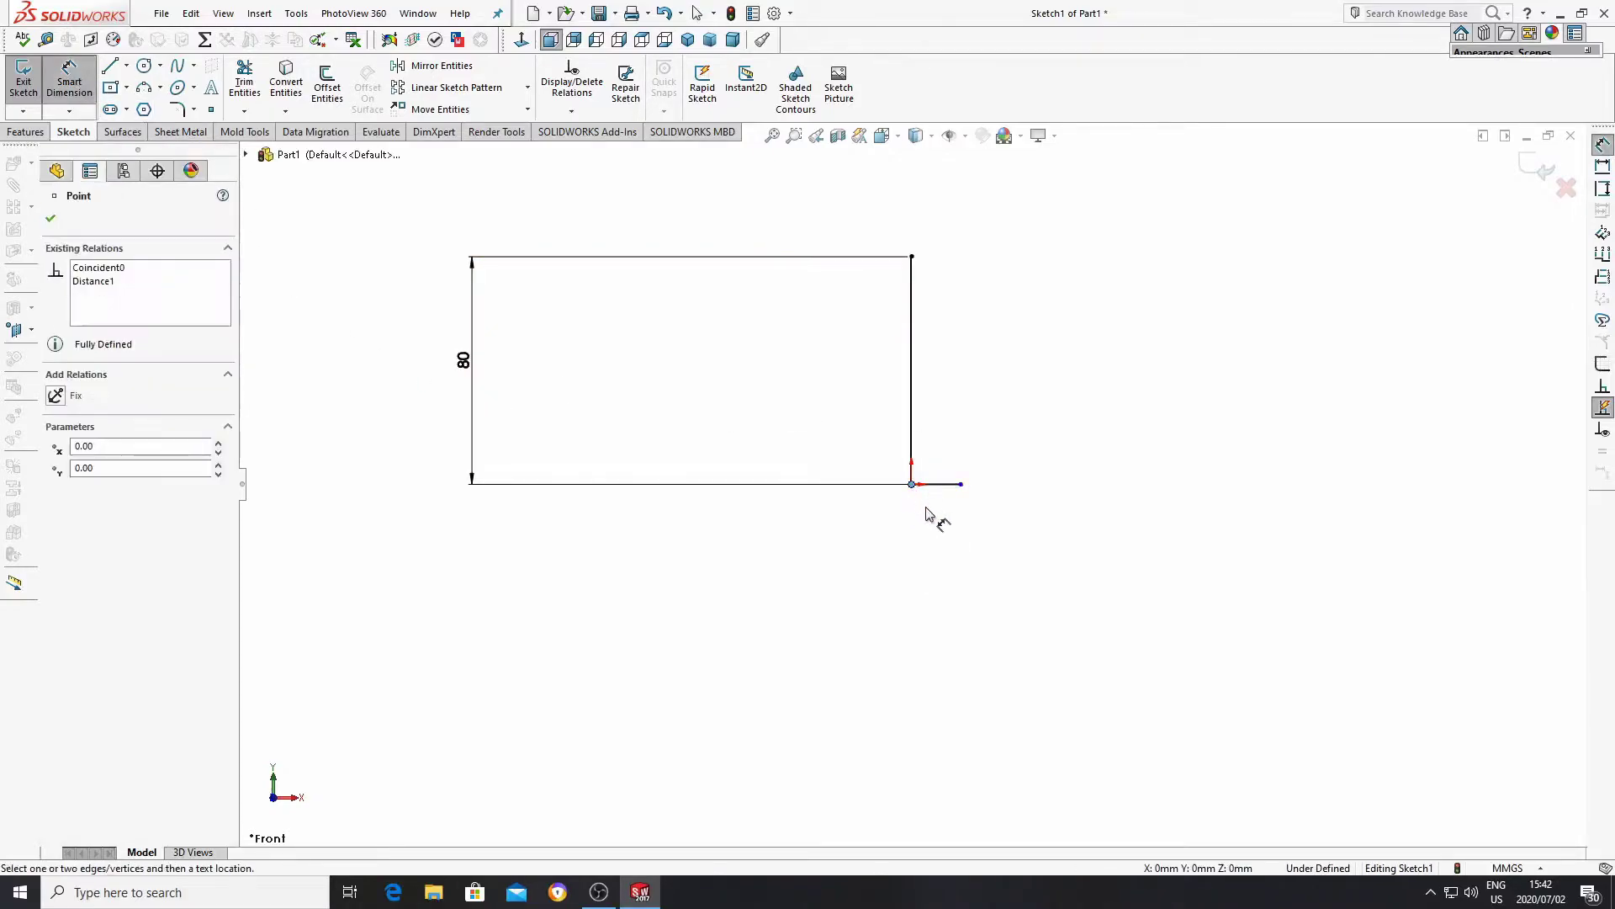
click(960, 484)
click(956, 637)
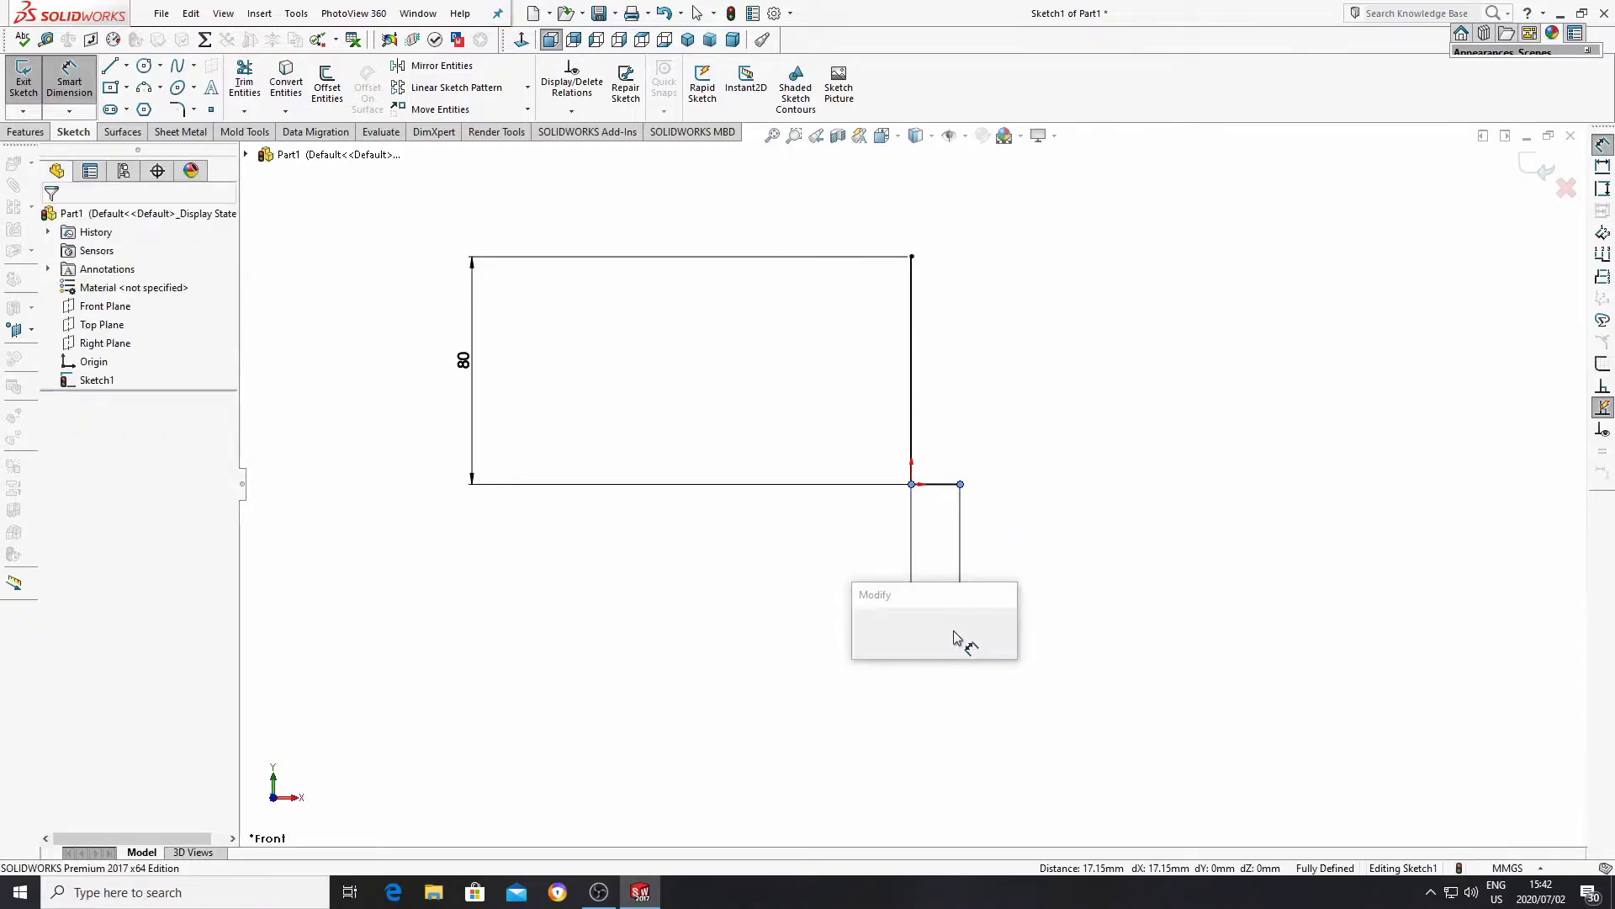
text(18)
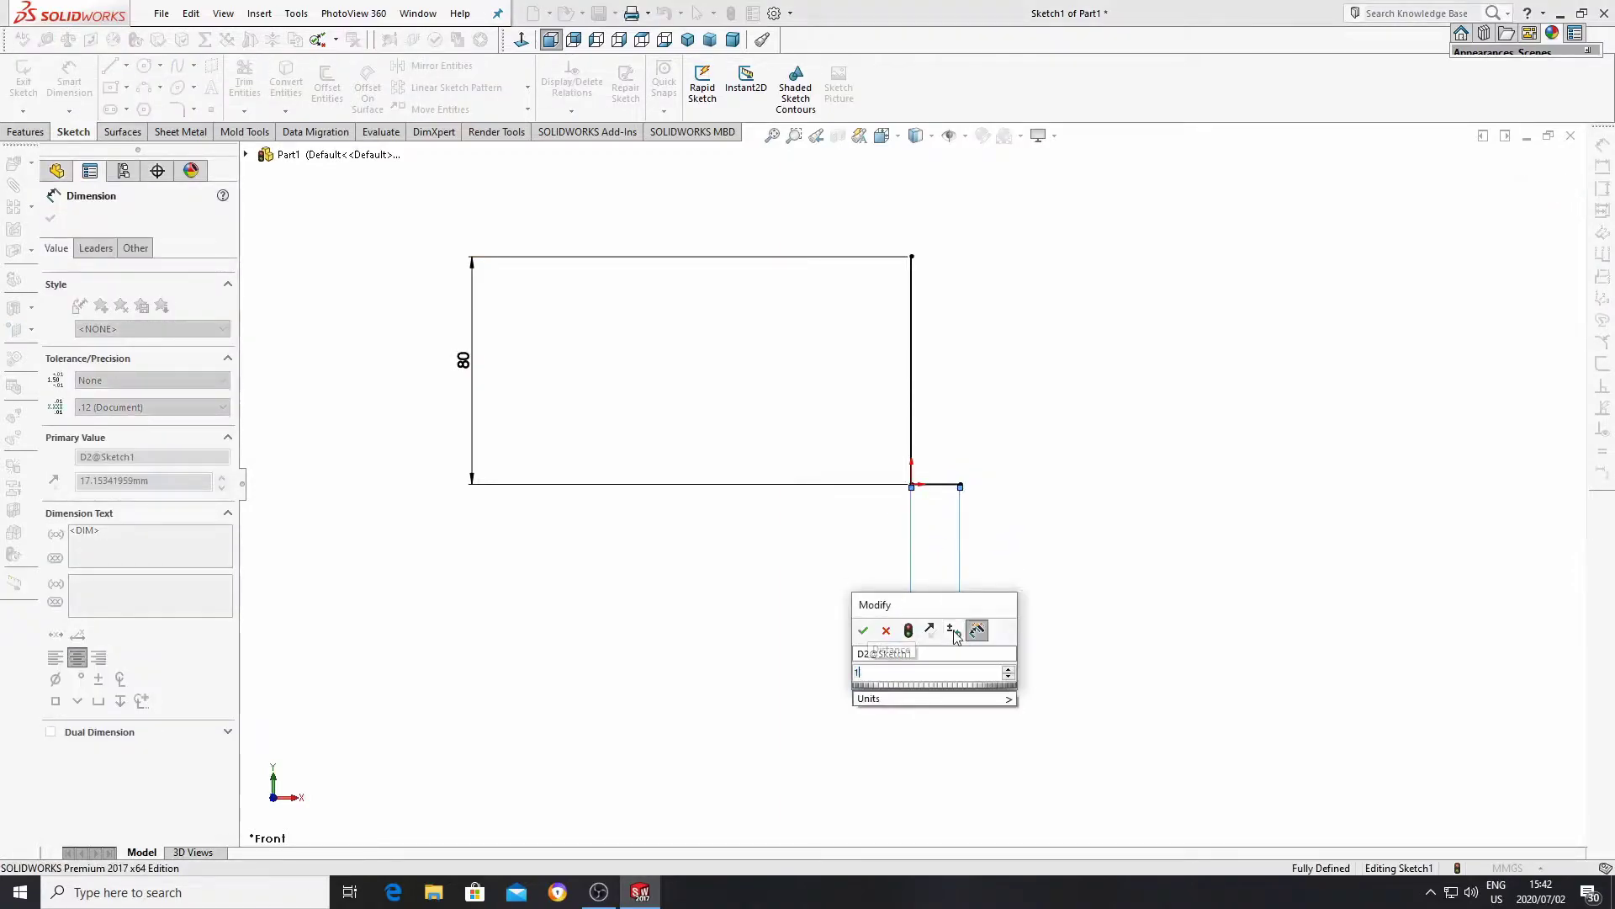
click(864, 631)
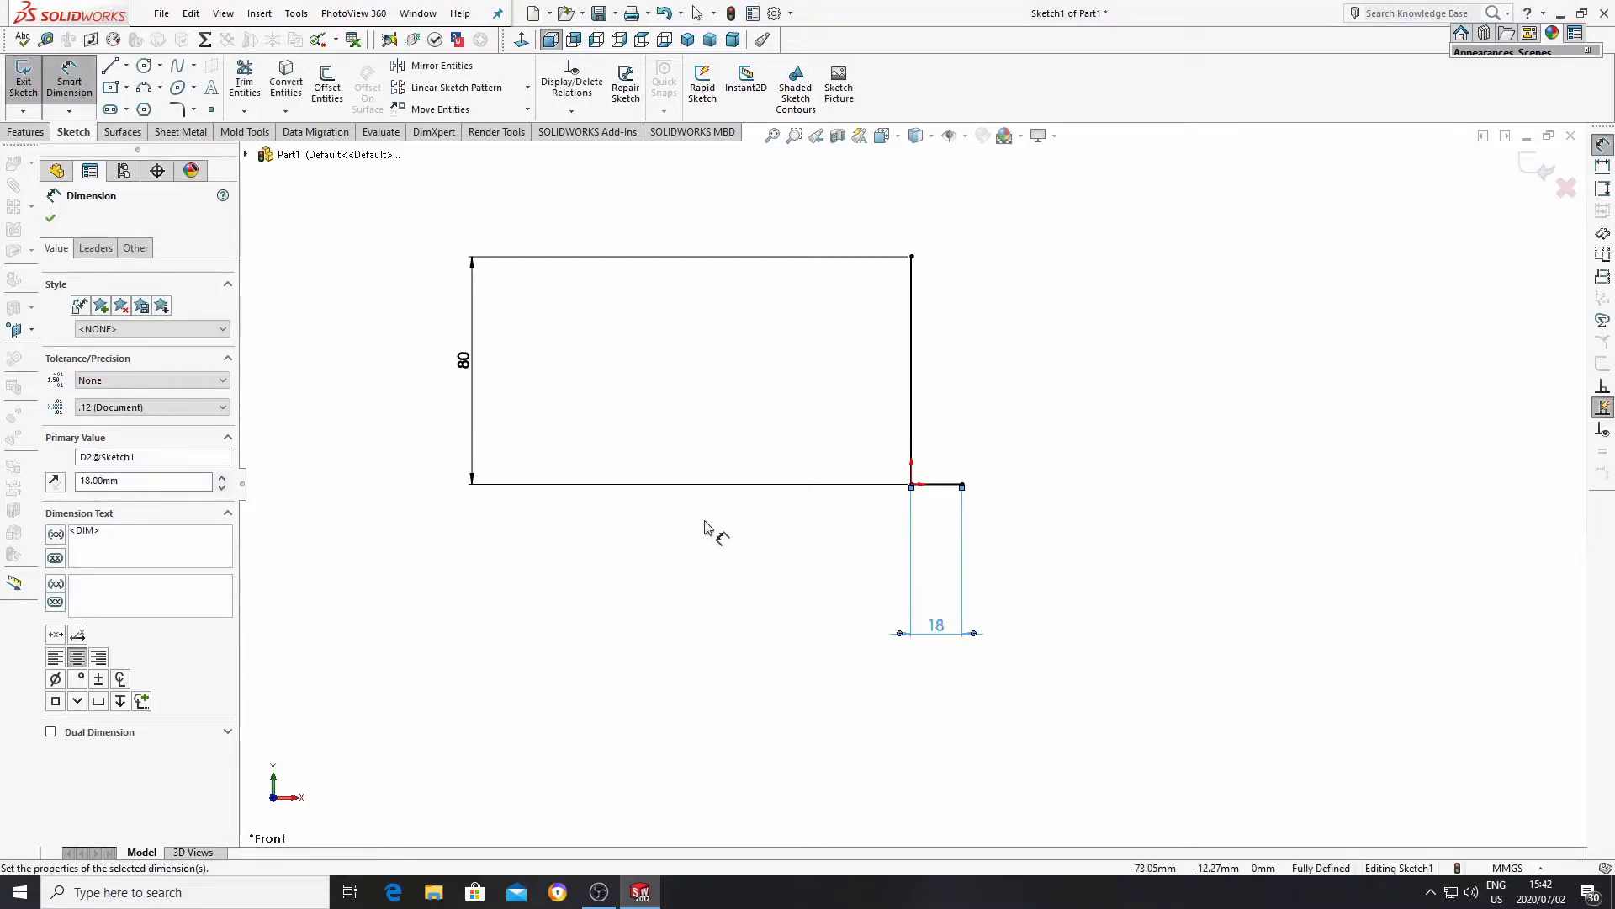
Sketch a short vertical line about 12 mm long upward from the free end of the base line.
click(109, 66)
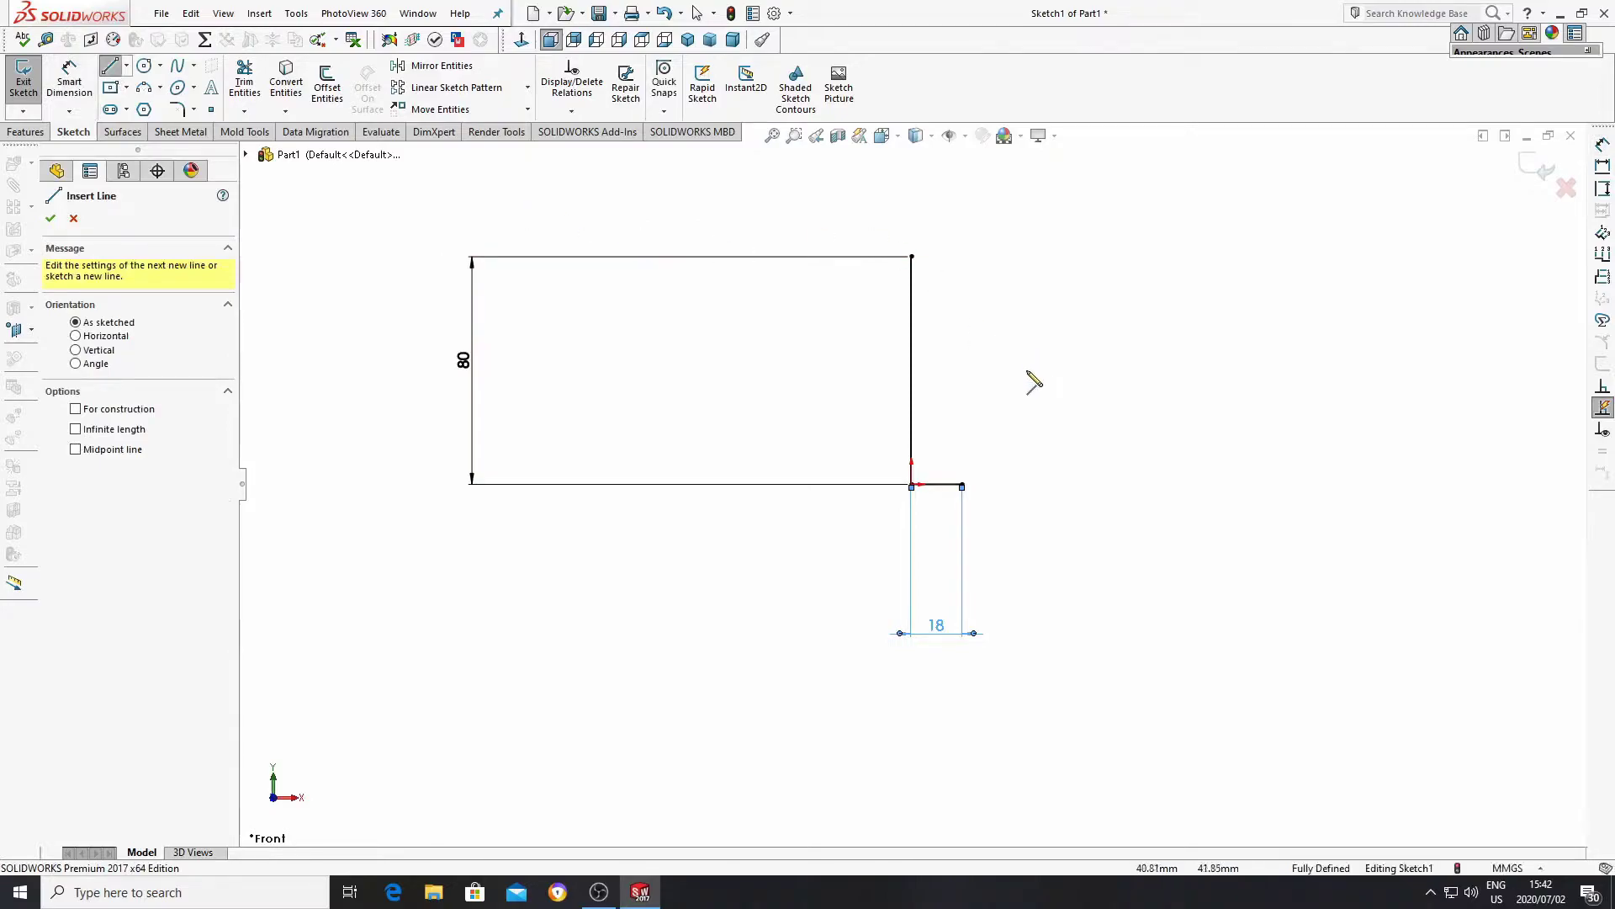
click(962, 485)
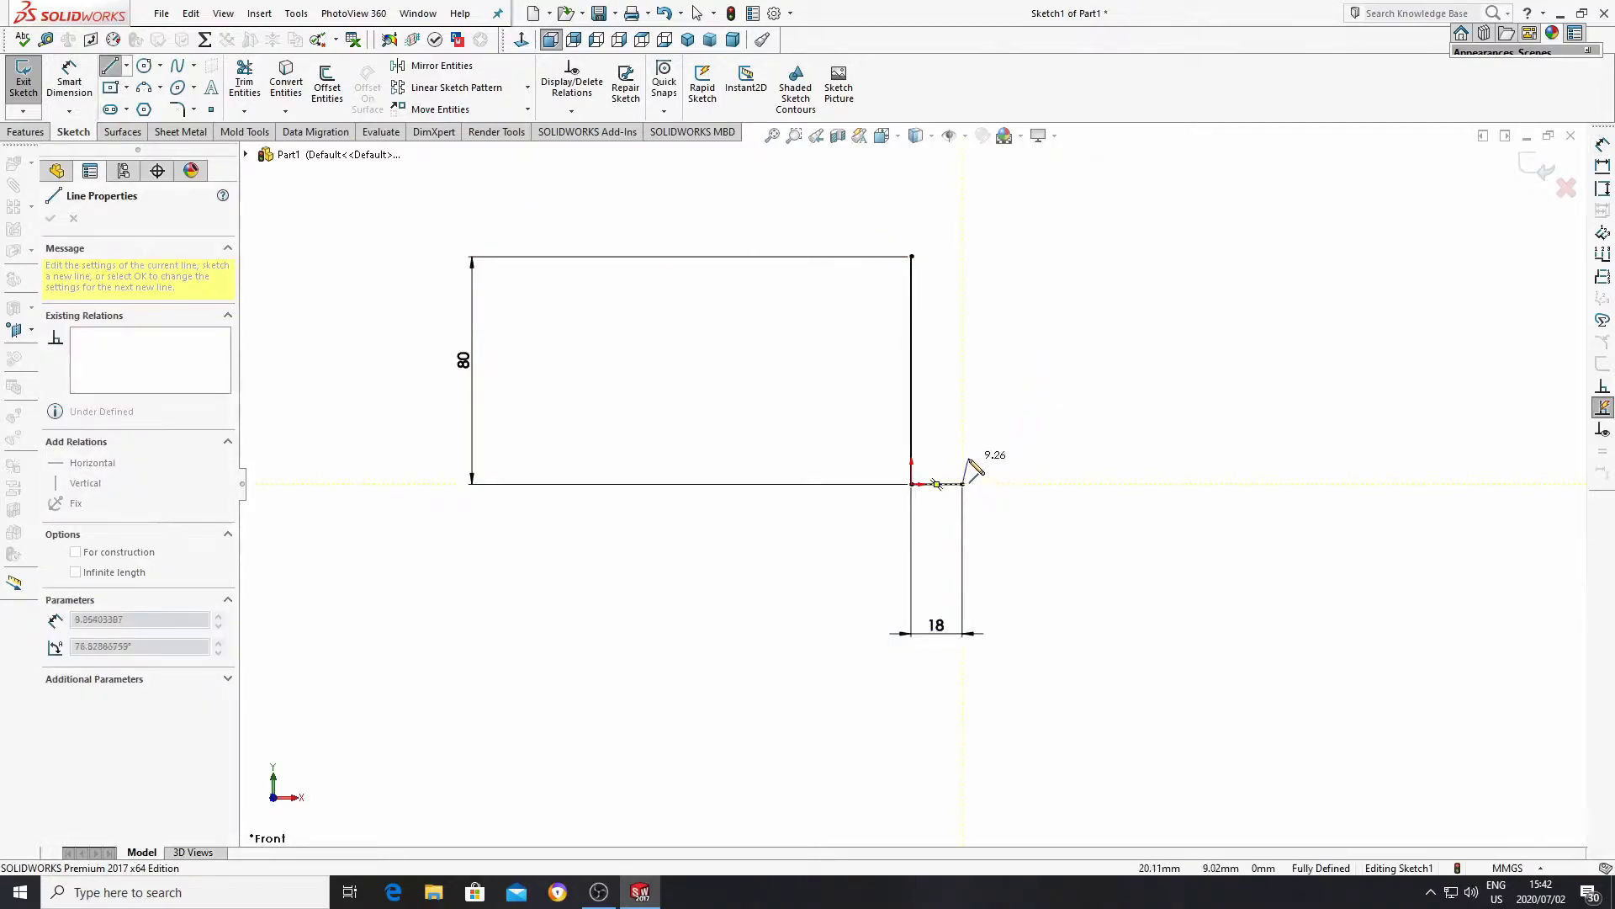
click(963, 449)
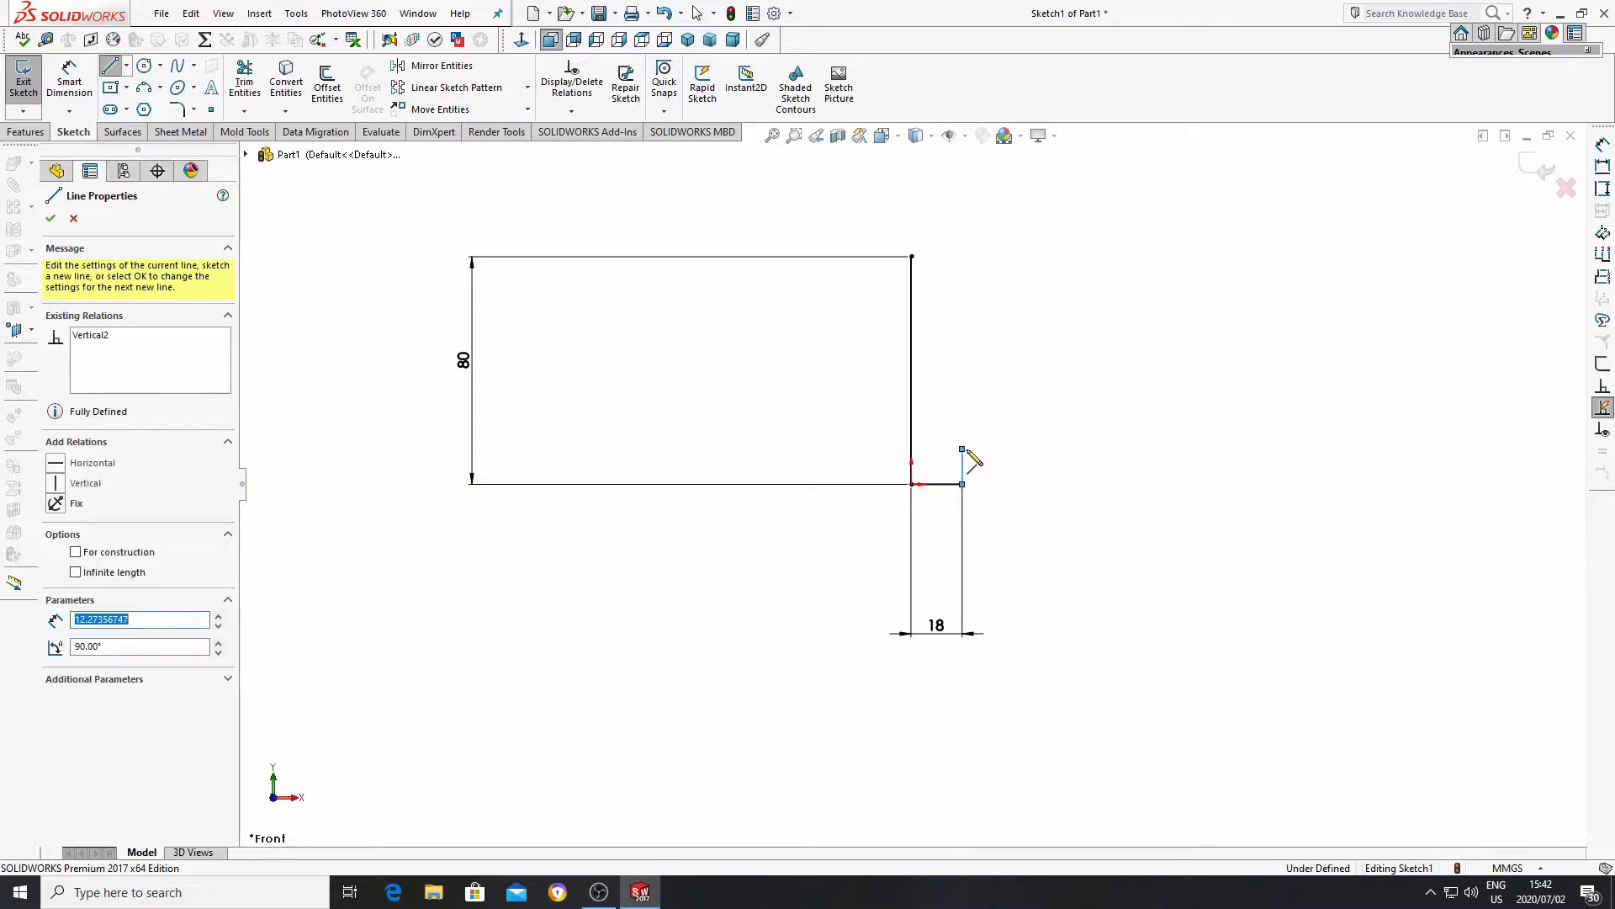
right_click(968, 453)
click(1003, 464)
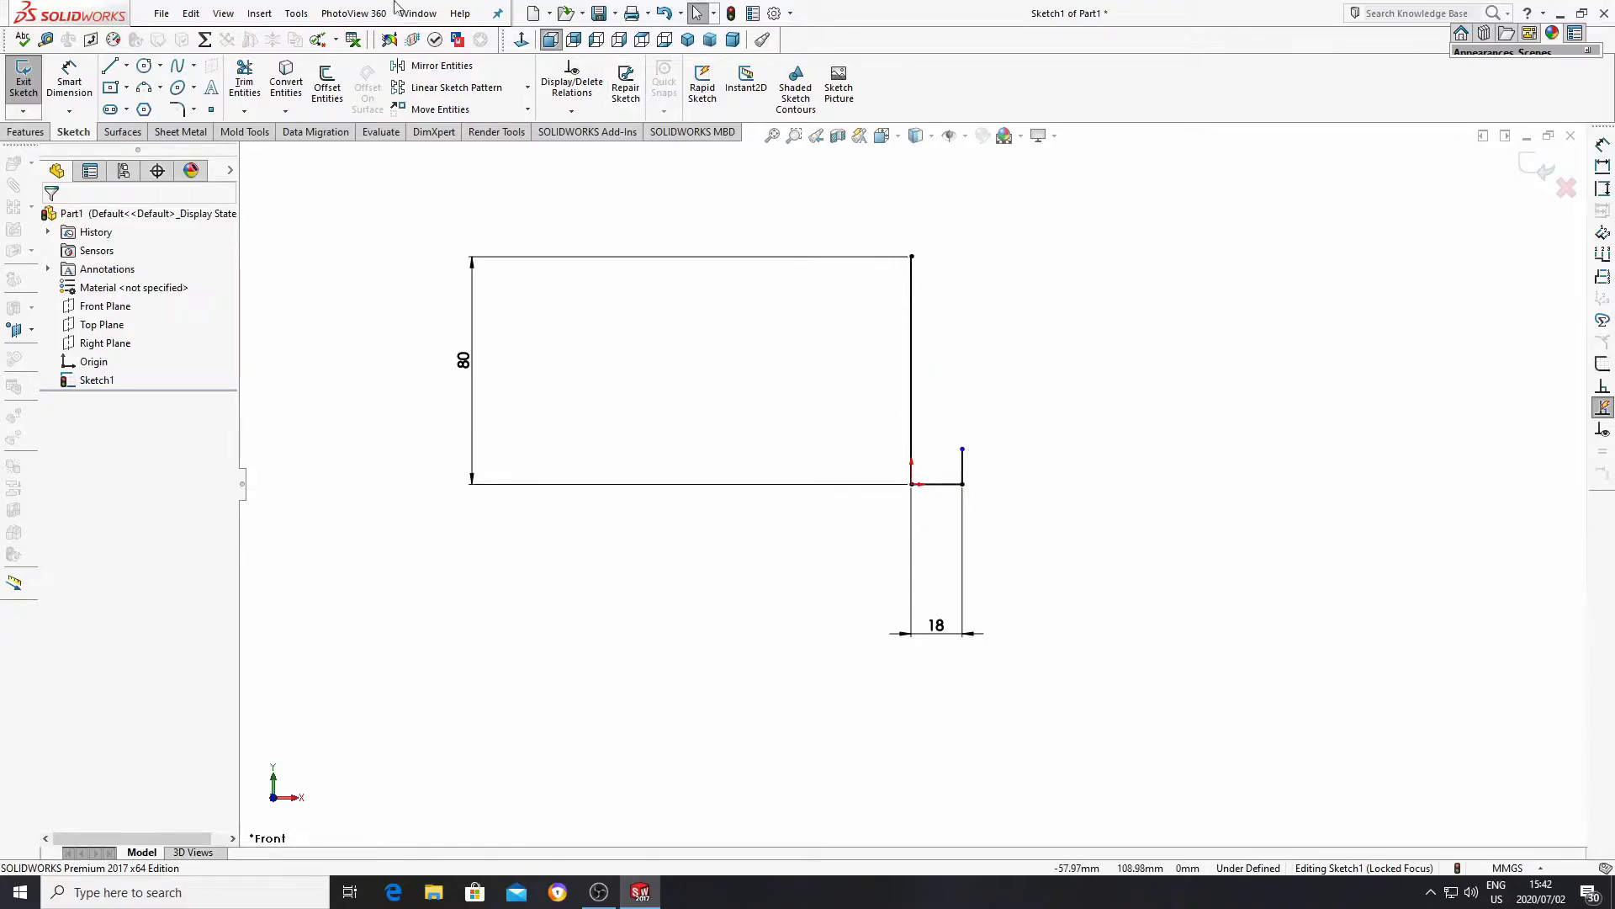
Dimension the short vertical line at the end of the base and set its height to 12 mm.
click(69, 81)
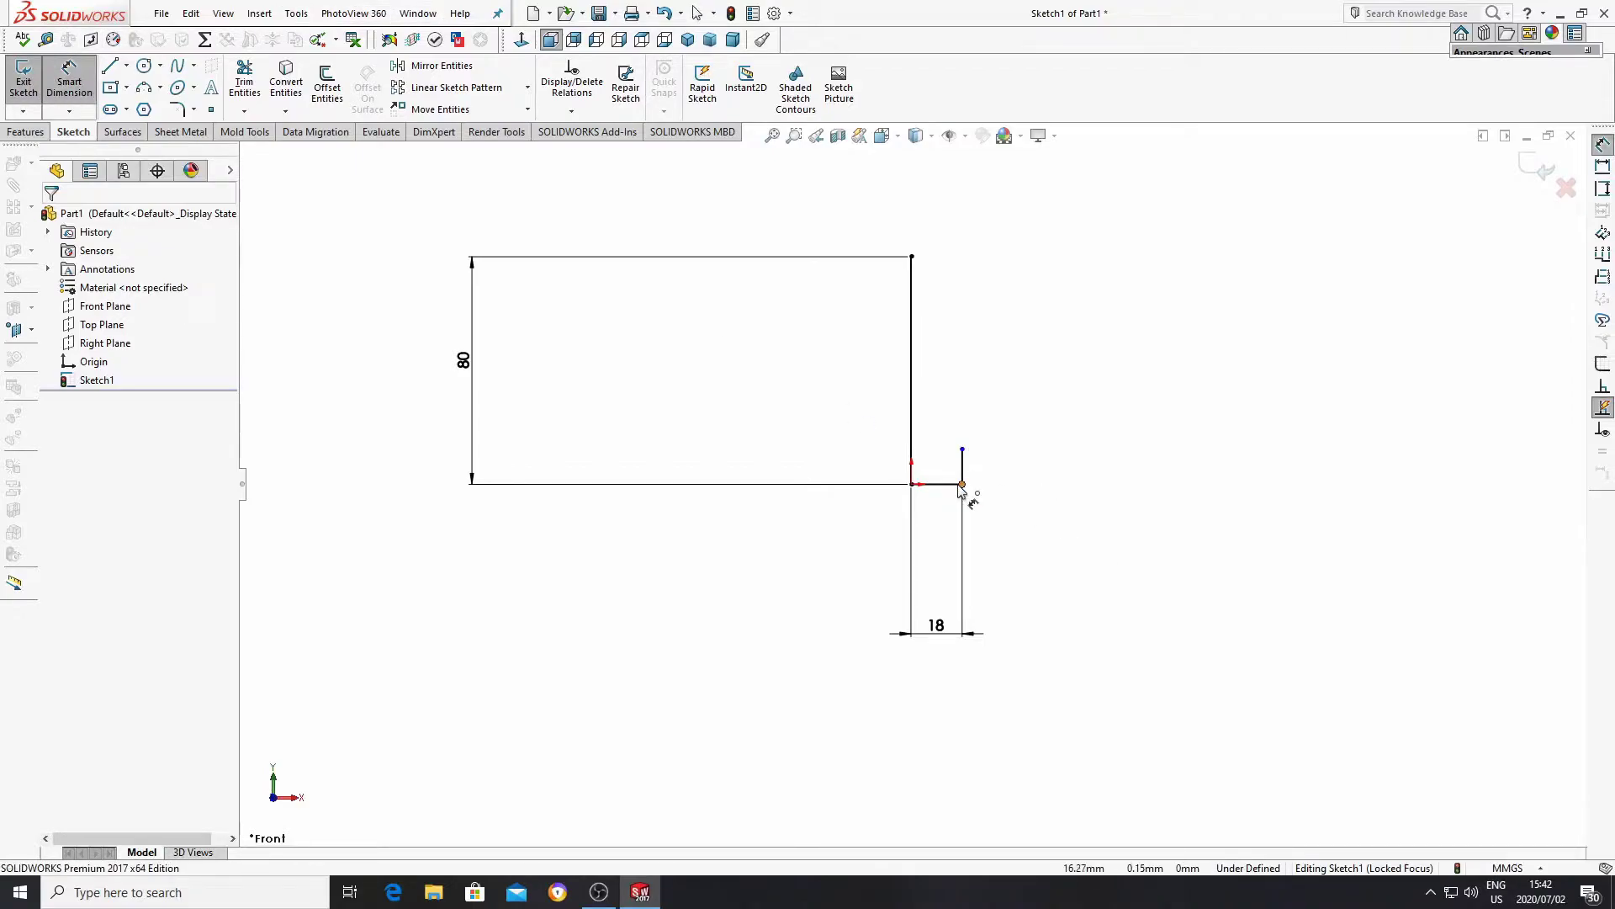
click(963, 485)
click(962, 449)
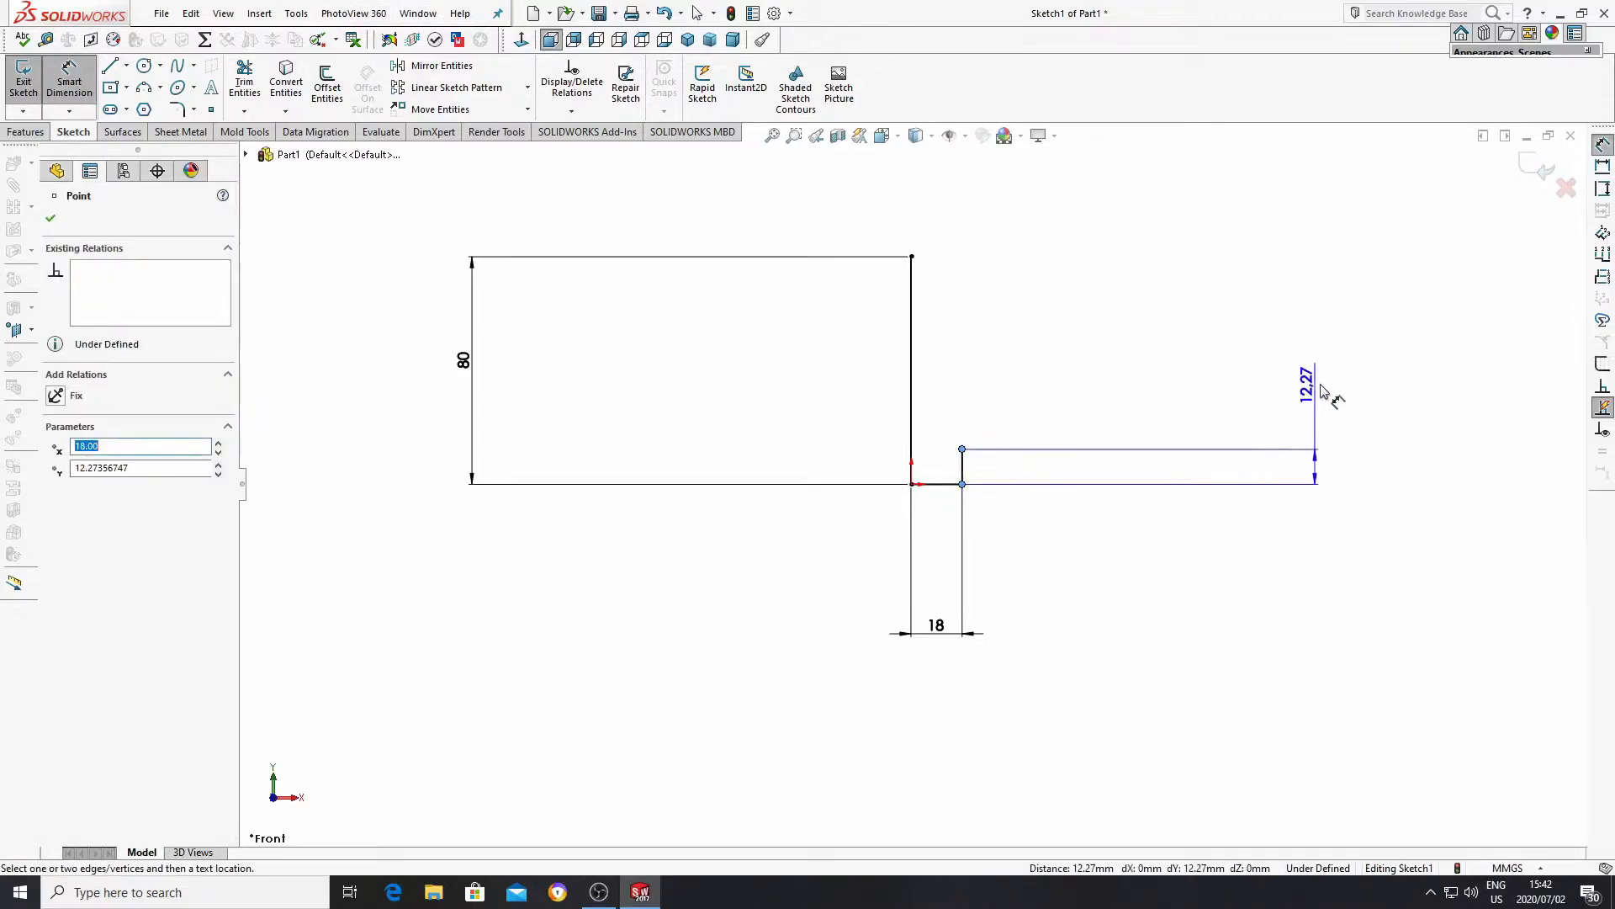
click(1308, 436)
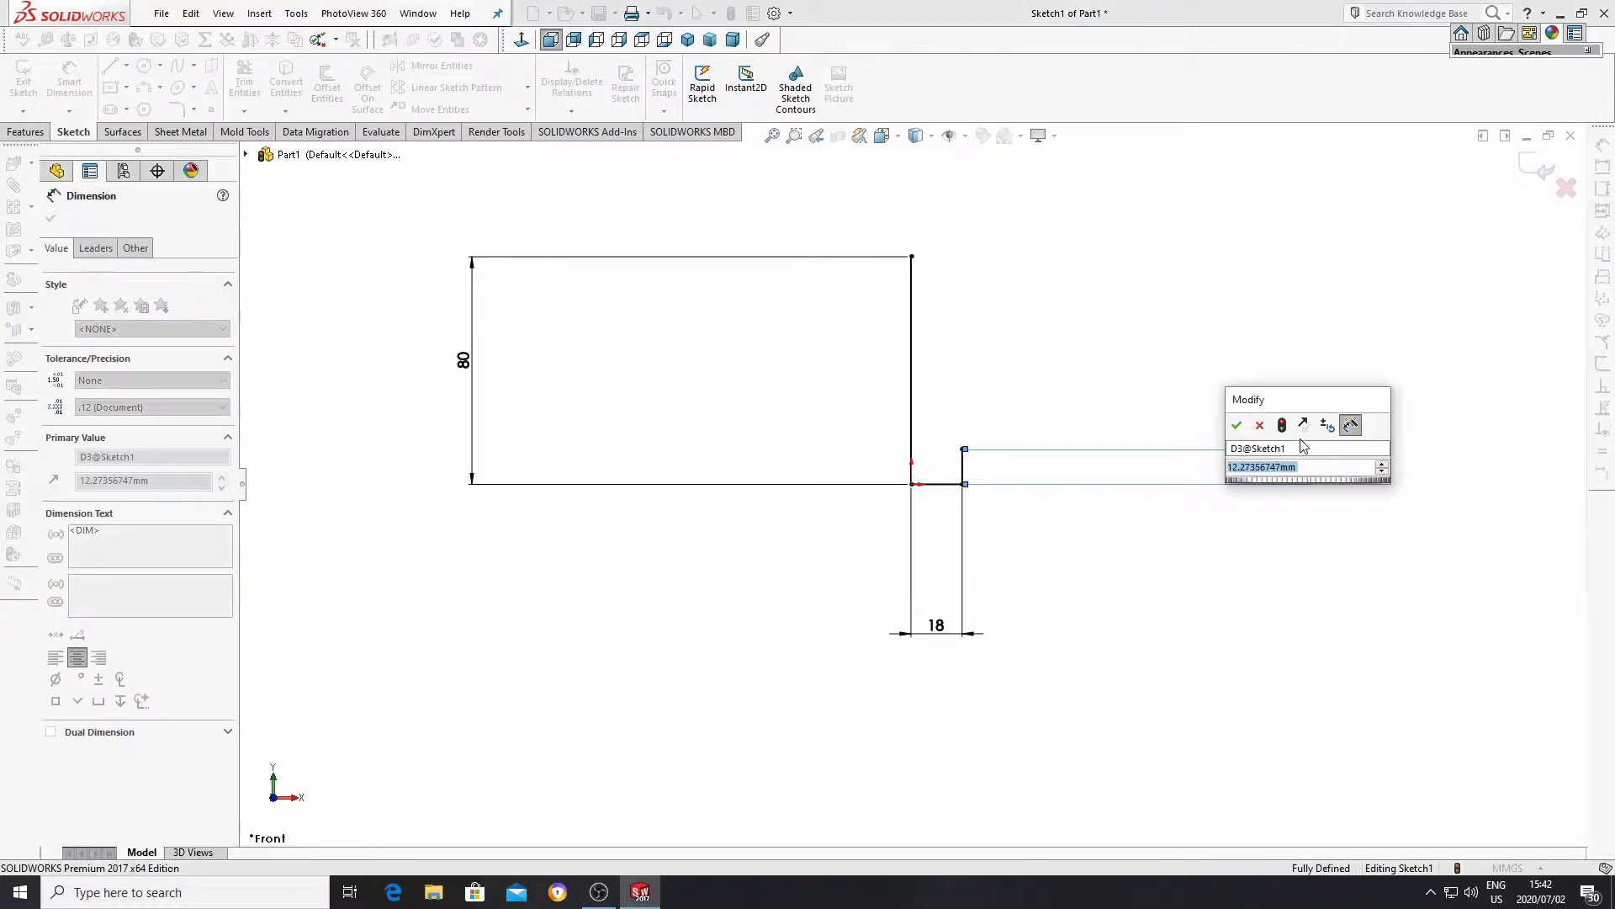
text(12)
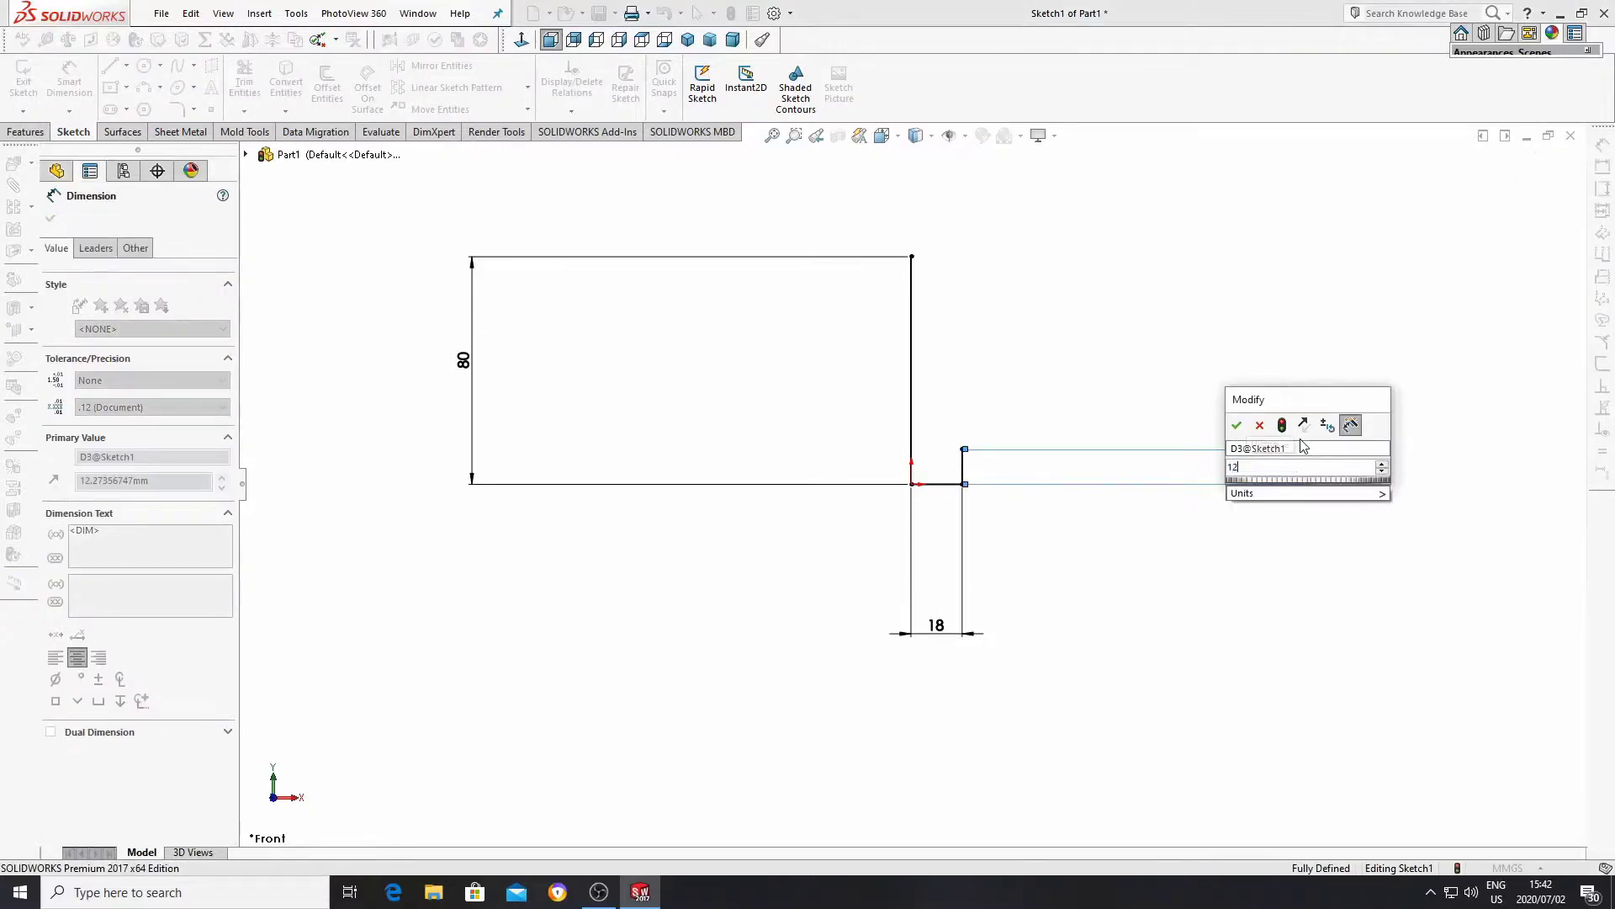
click(1235, 426)
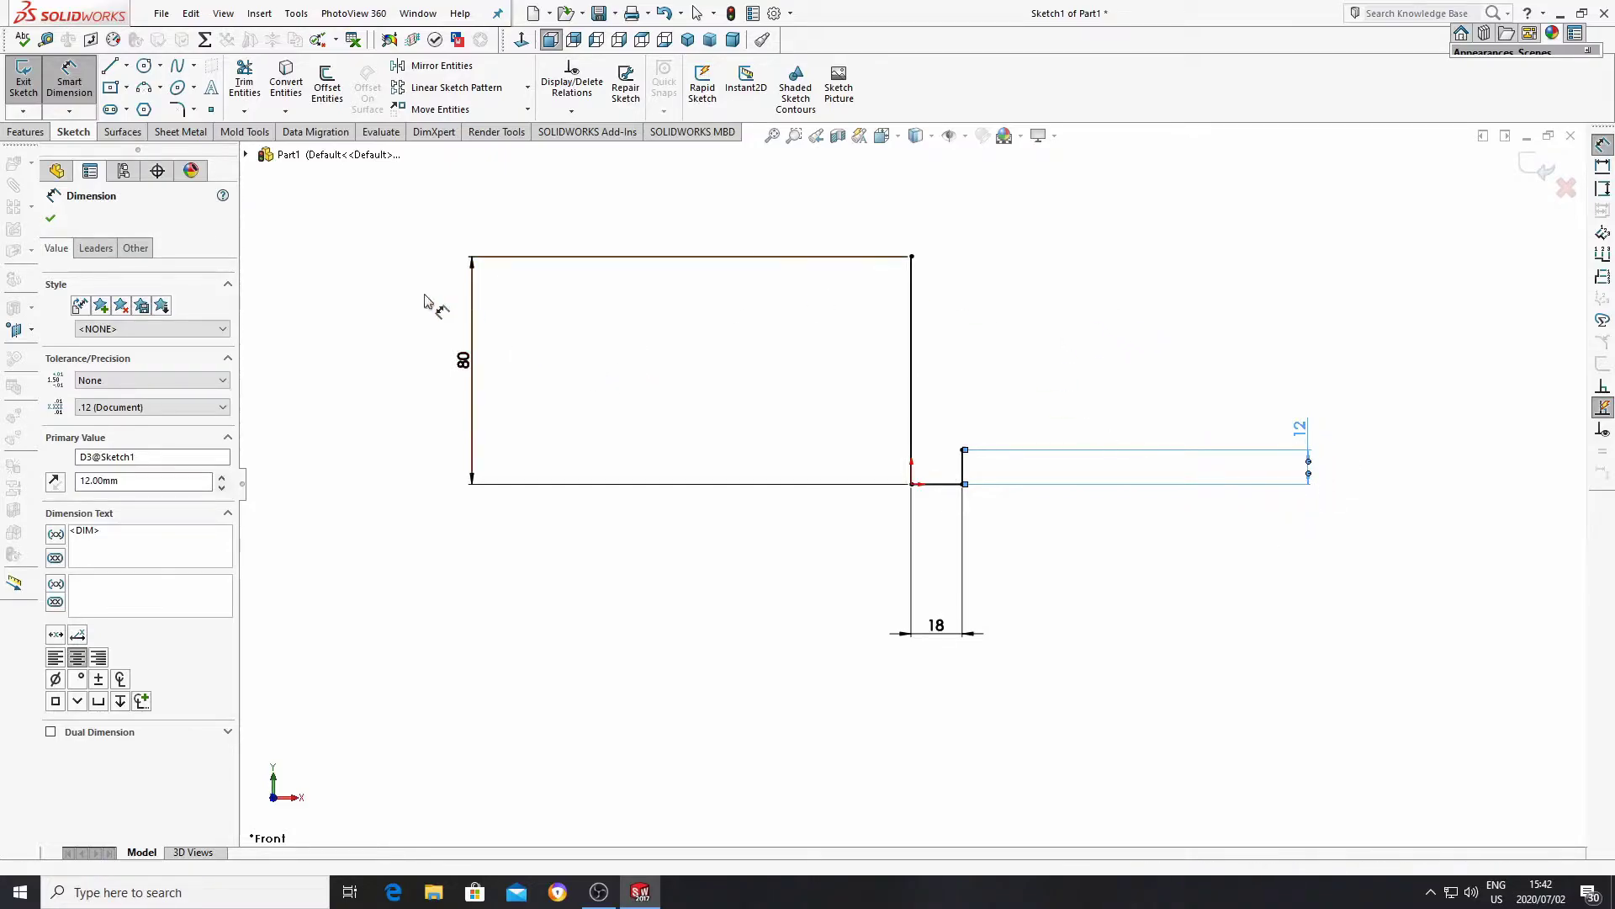
Sketch a horizontal line about 7 mm long in the positive X direction from the upper end of the 80 mm line.
key(l)
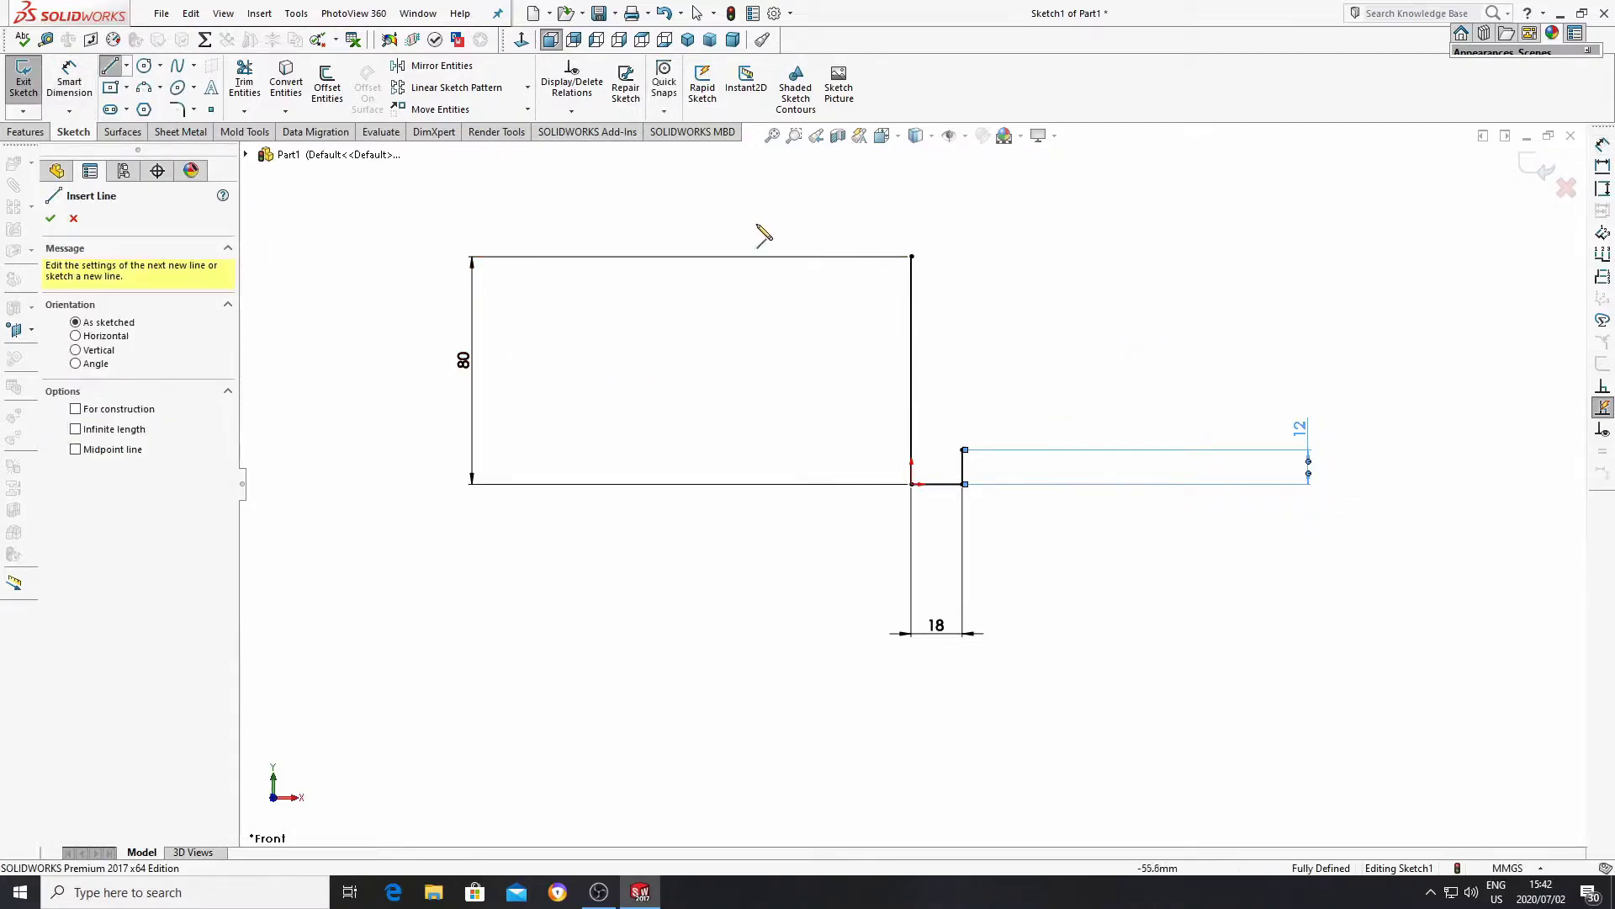
click(913, 257)
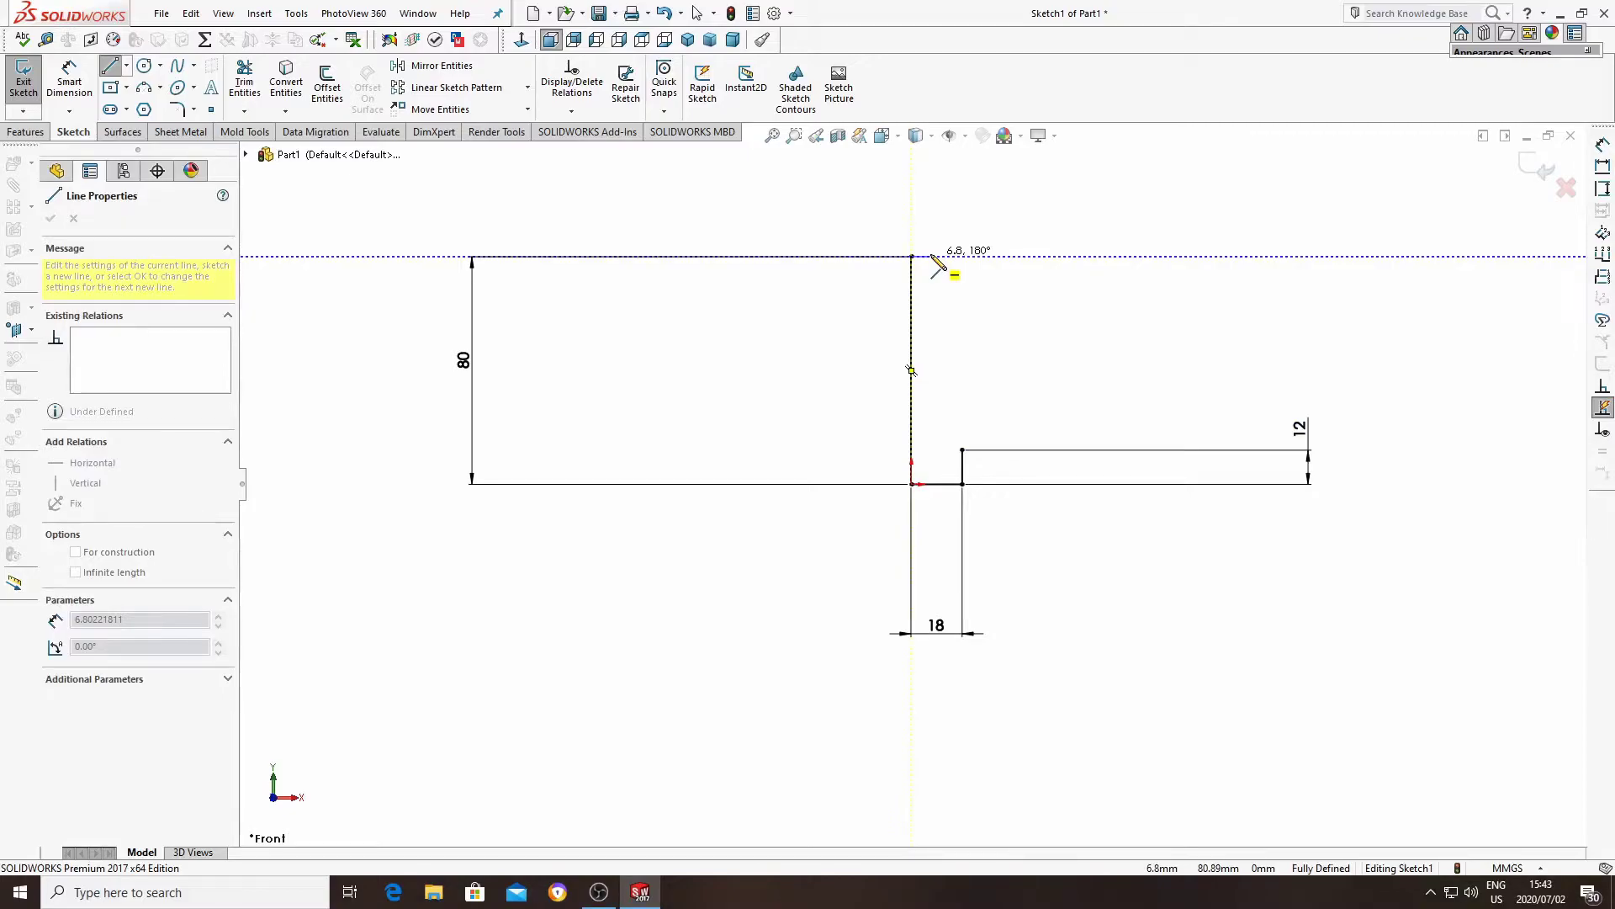
click(933, 256)
right_click(933, 256)
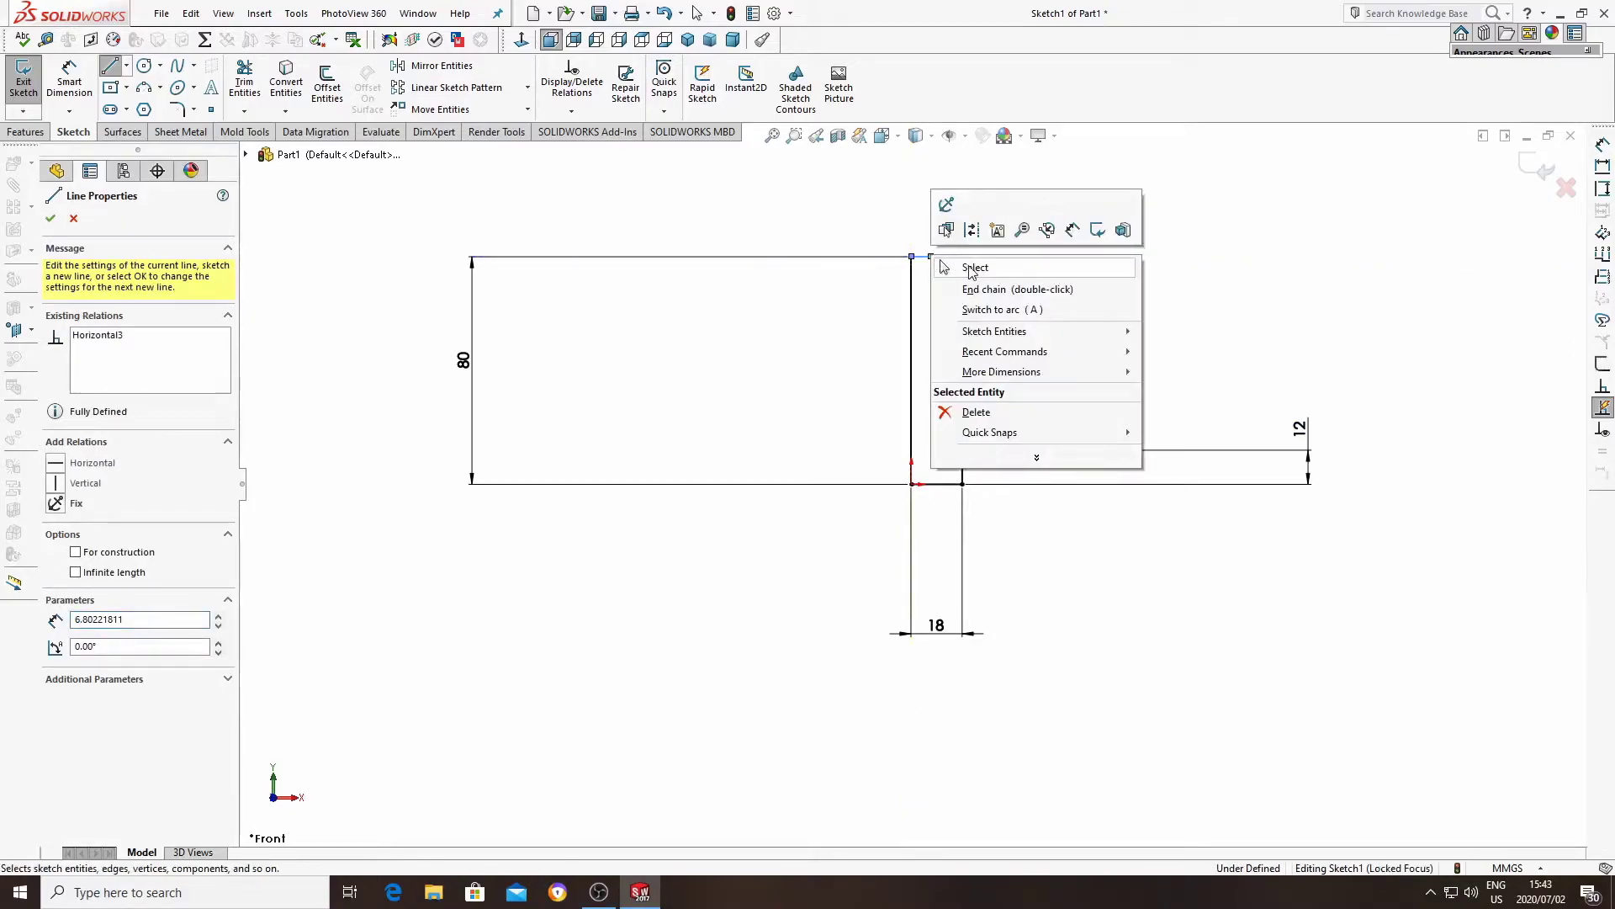
click(968, 264)
Dimension the short horizontal line at the upper end of the 80 mm line and set its length to 6 mm.
scroll(1023, 260, down, 2)
click(69, 80)
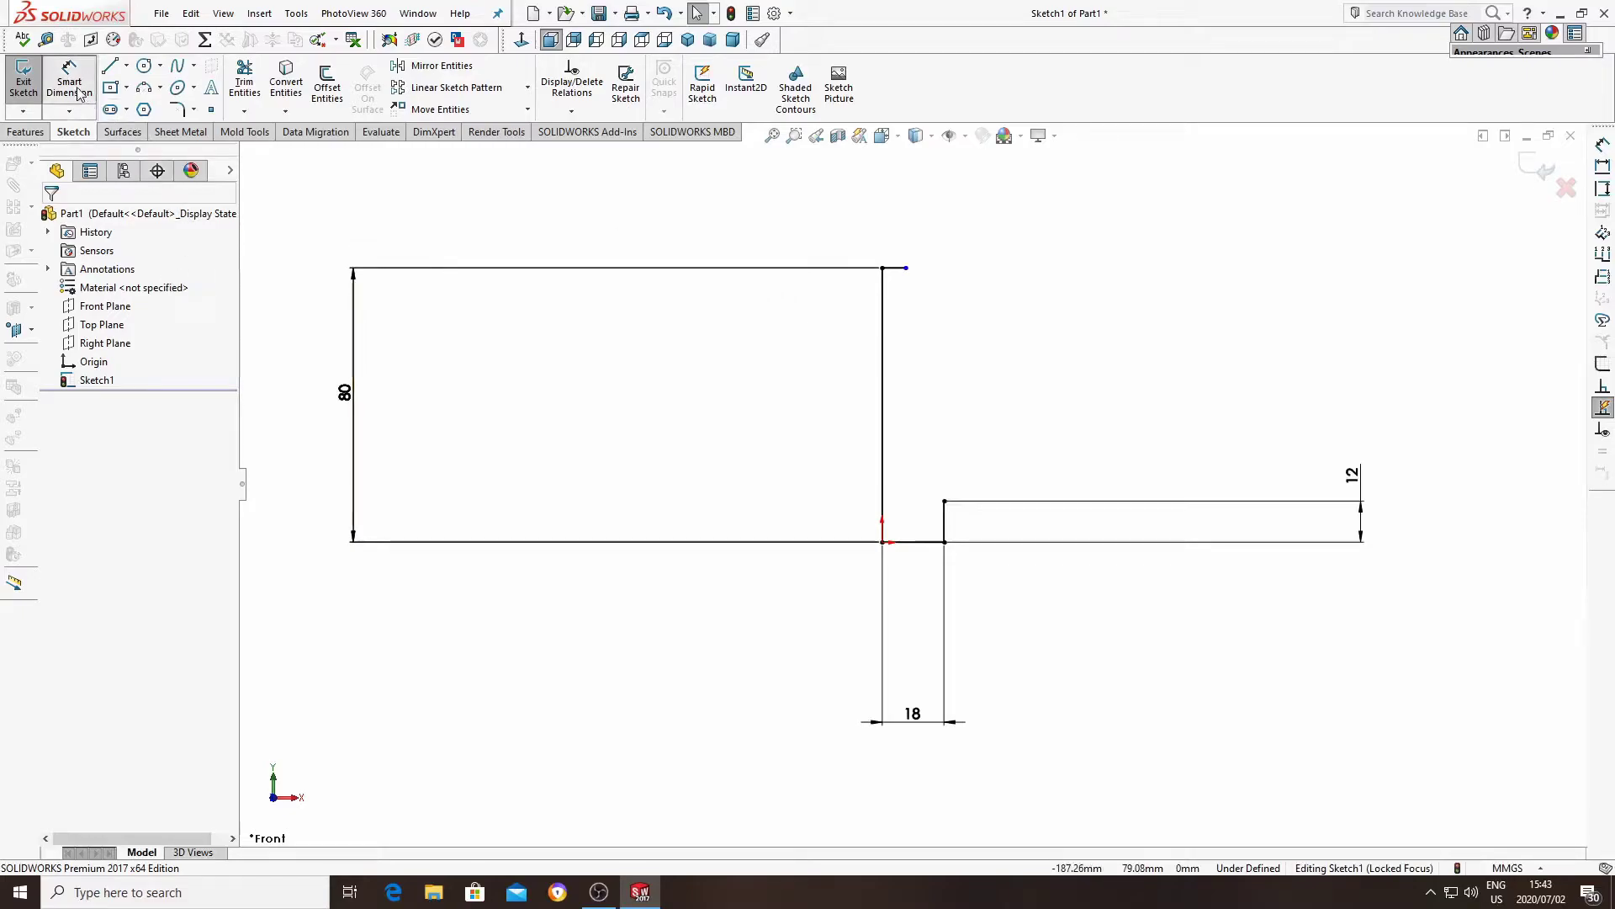
click(897, 269)
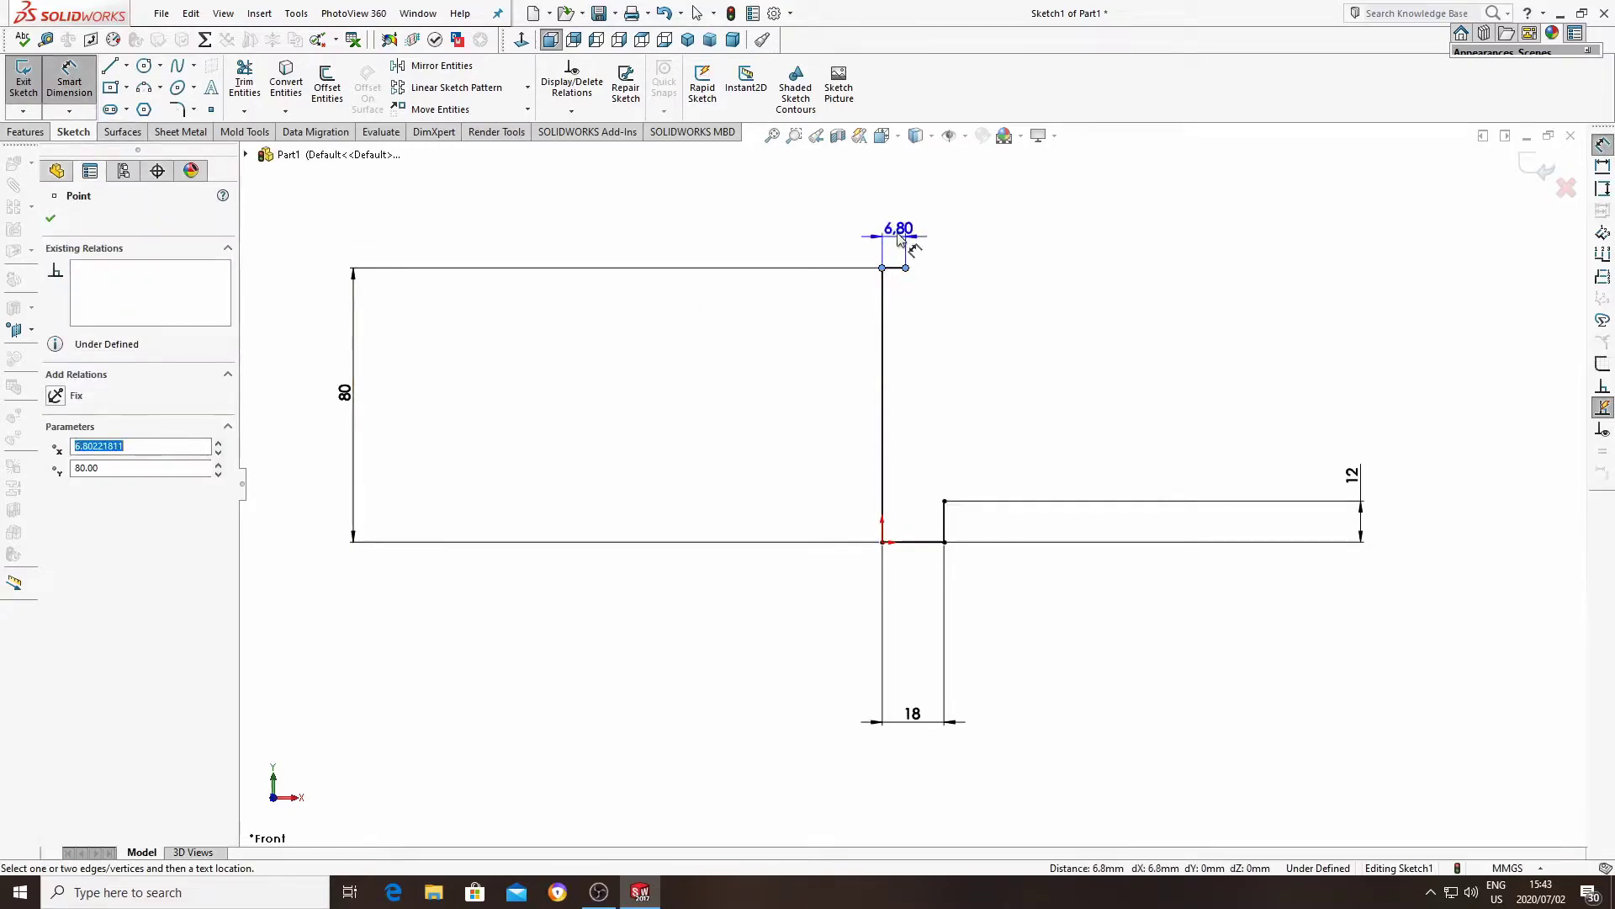
click(888, 229)
text(6)
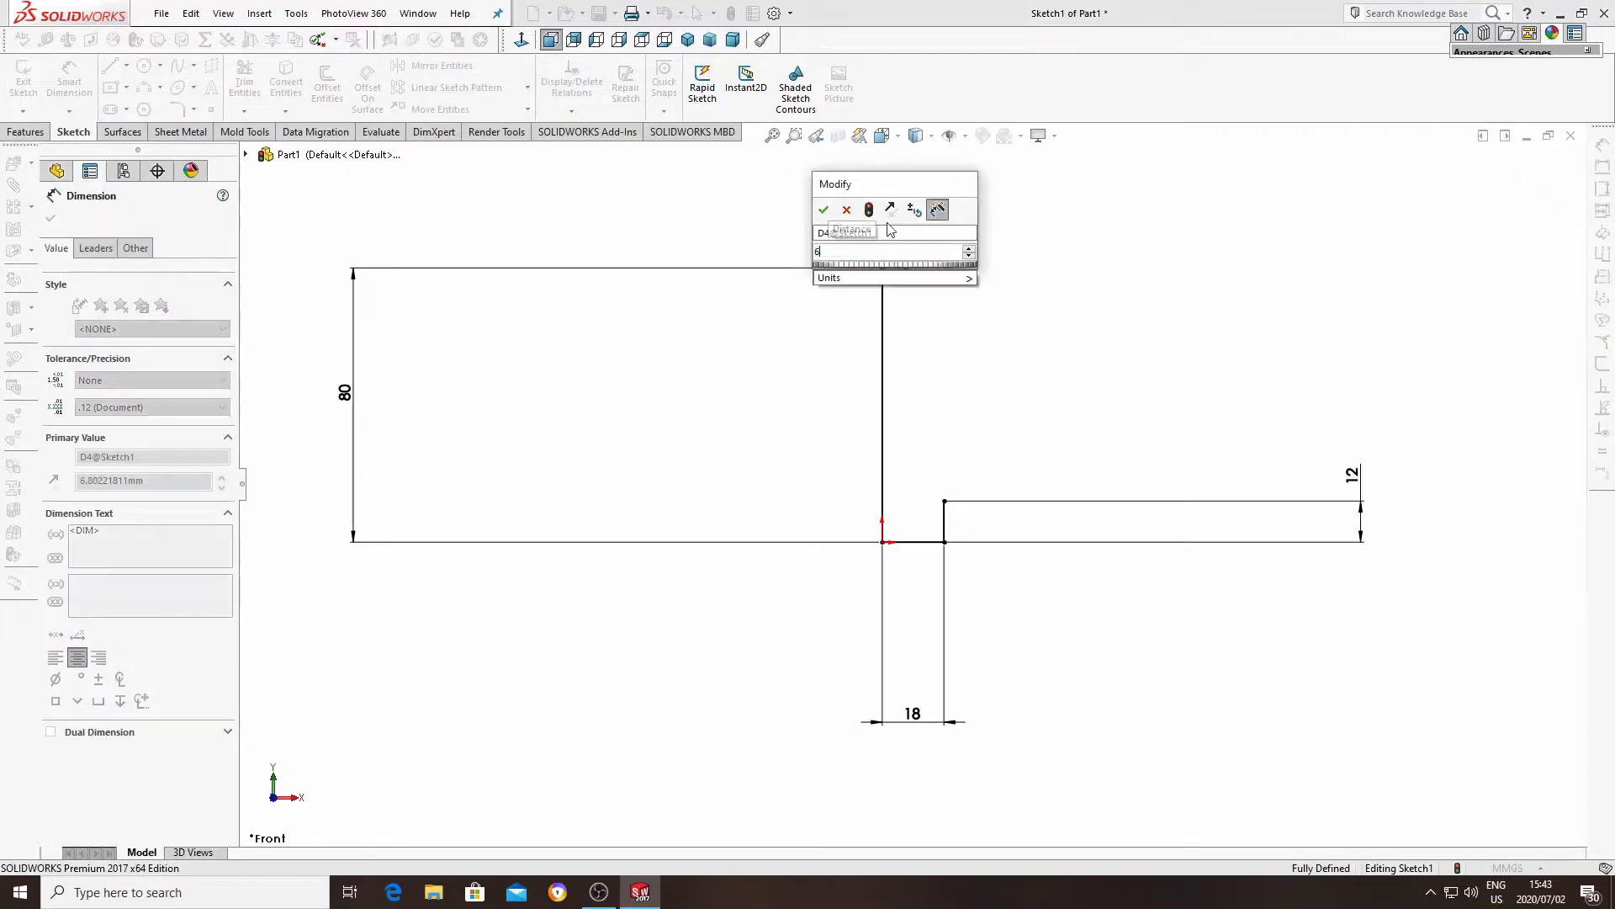
click(824, 209)
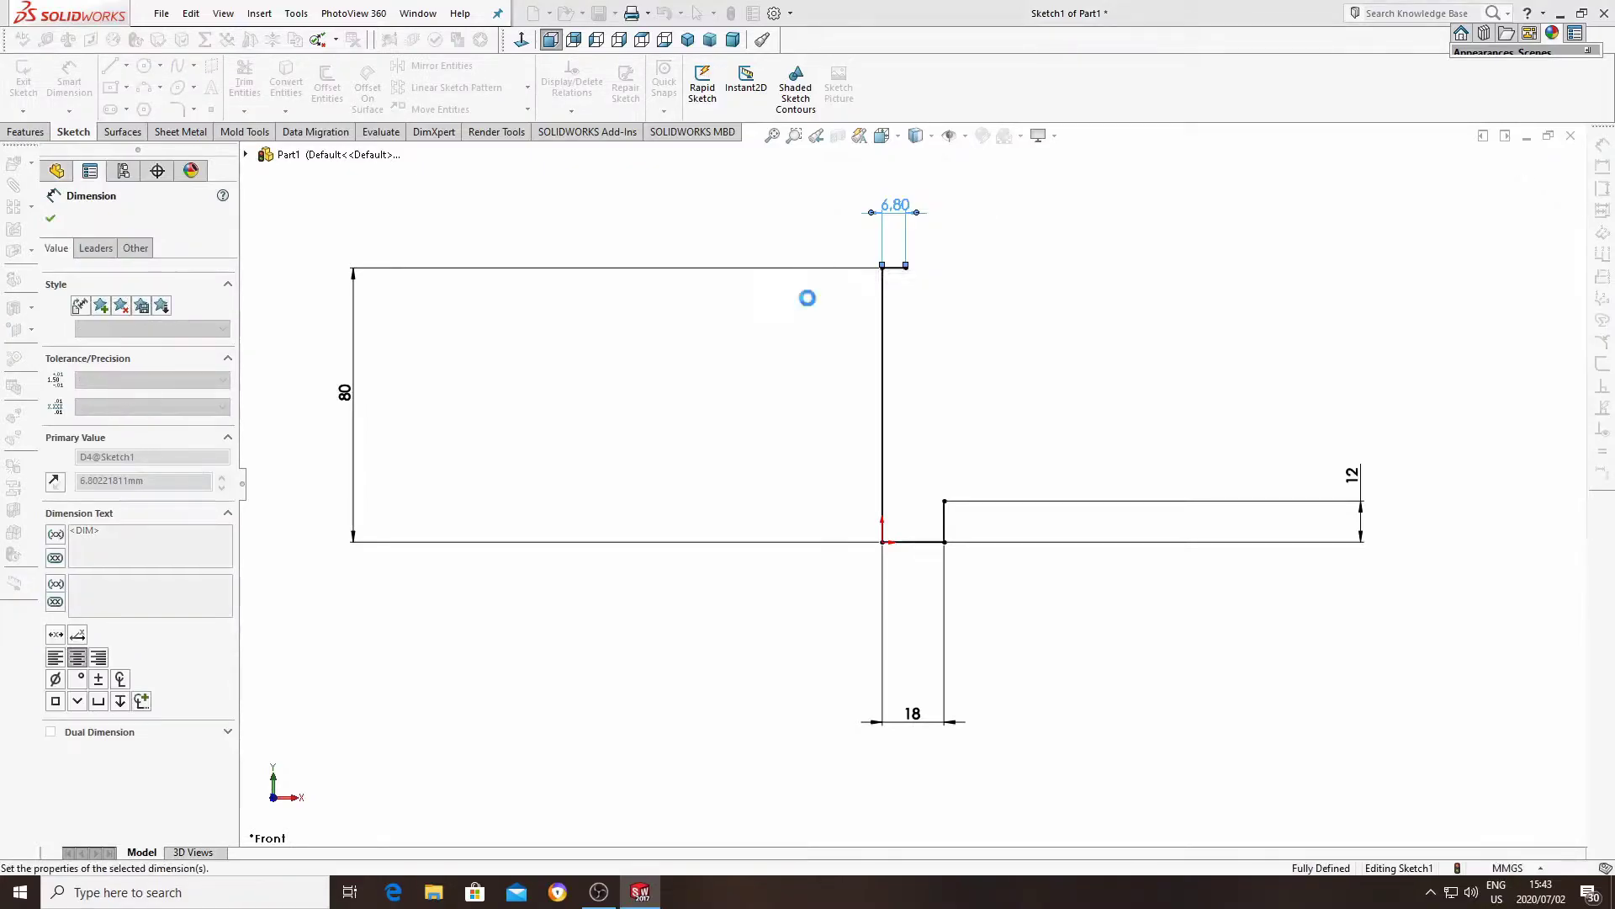
Close the profile with a 68 mm vertical line down from the 6 mm line's free end and a horizontal line to the 12 mm line's upper end.
click(110, 66)
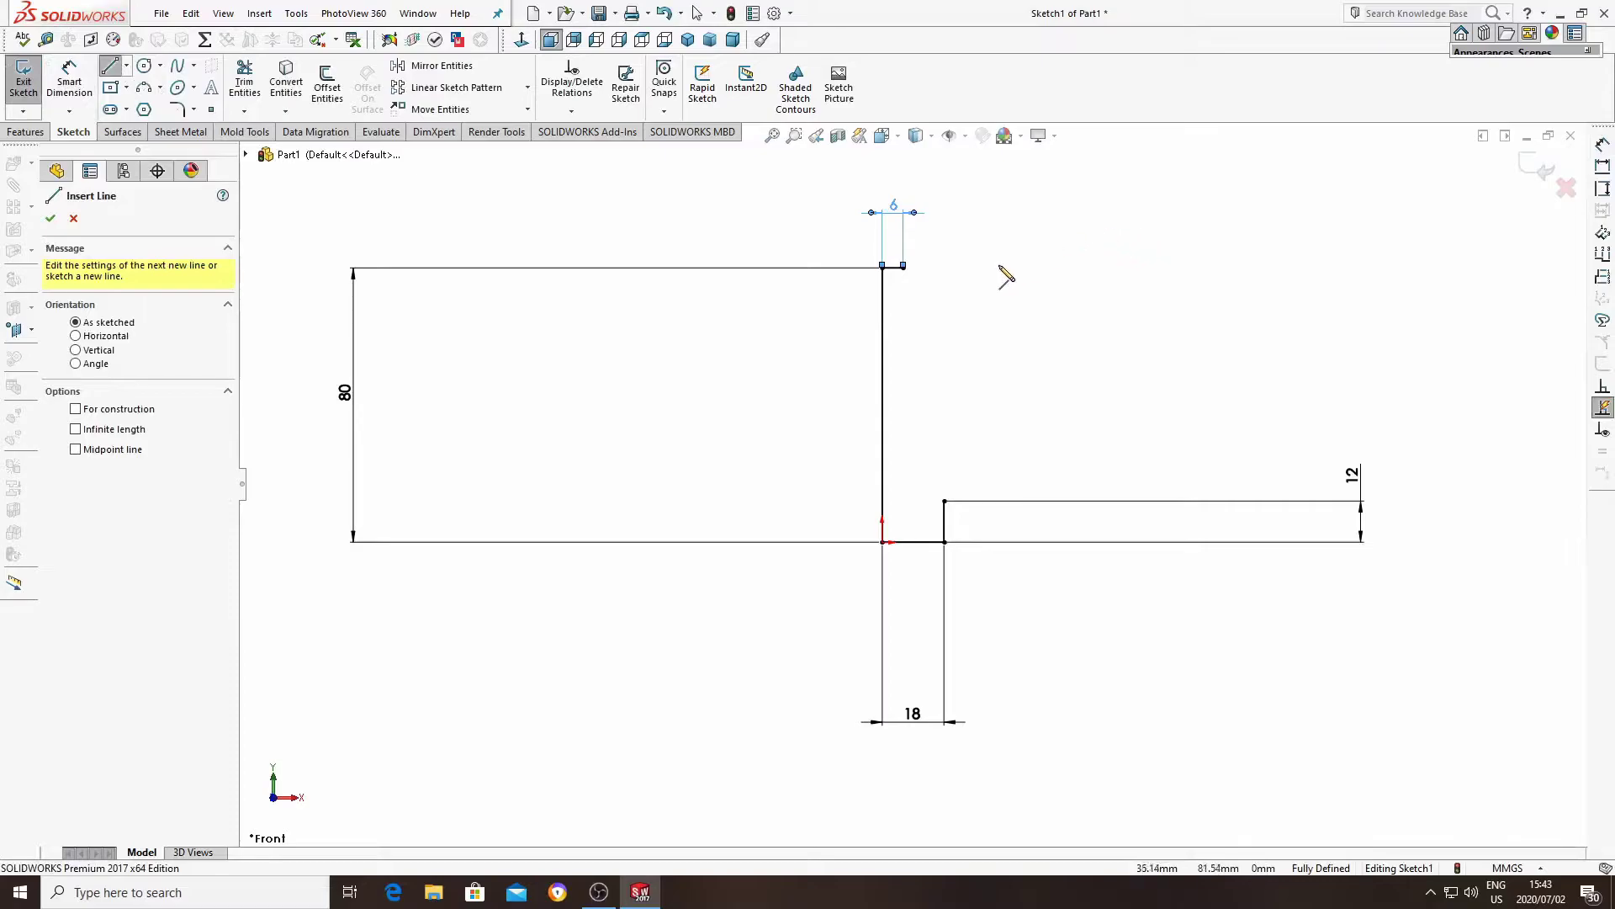
click(894, 267)
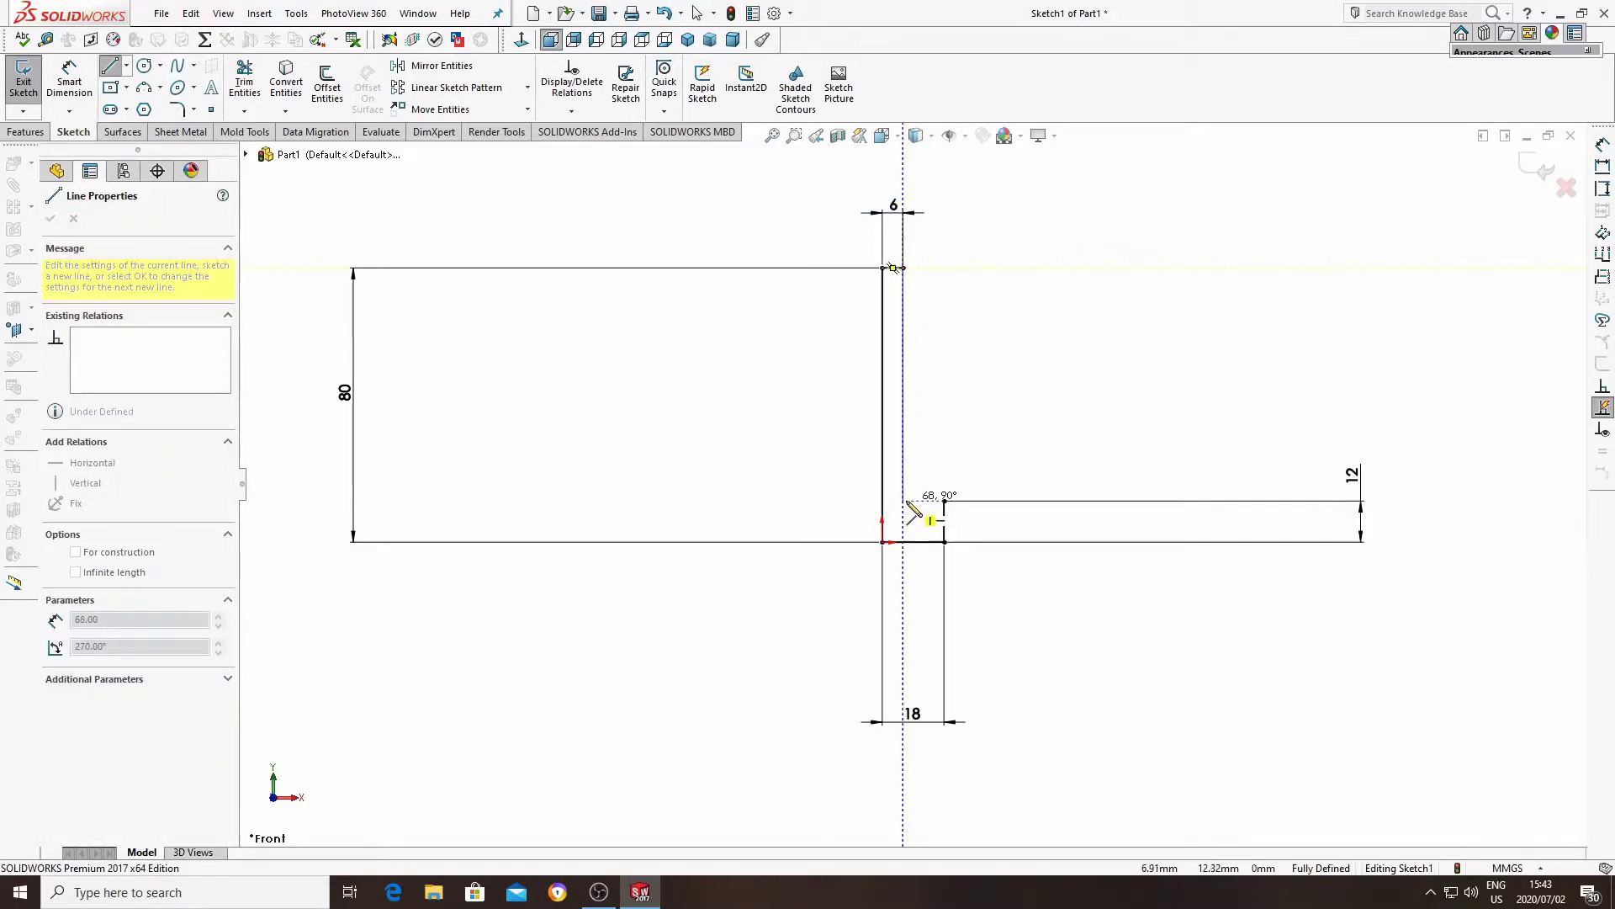
scroll(946, 509, down, 4)
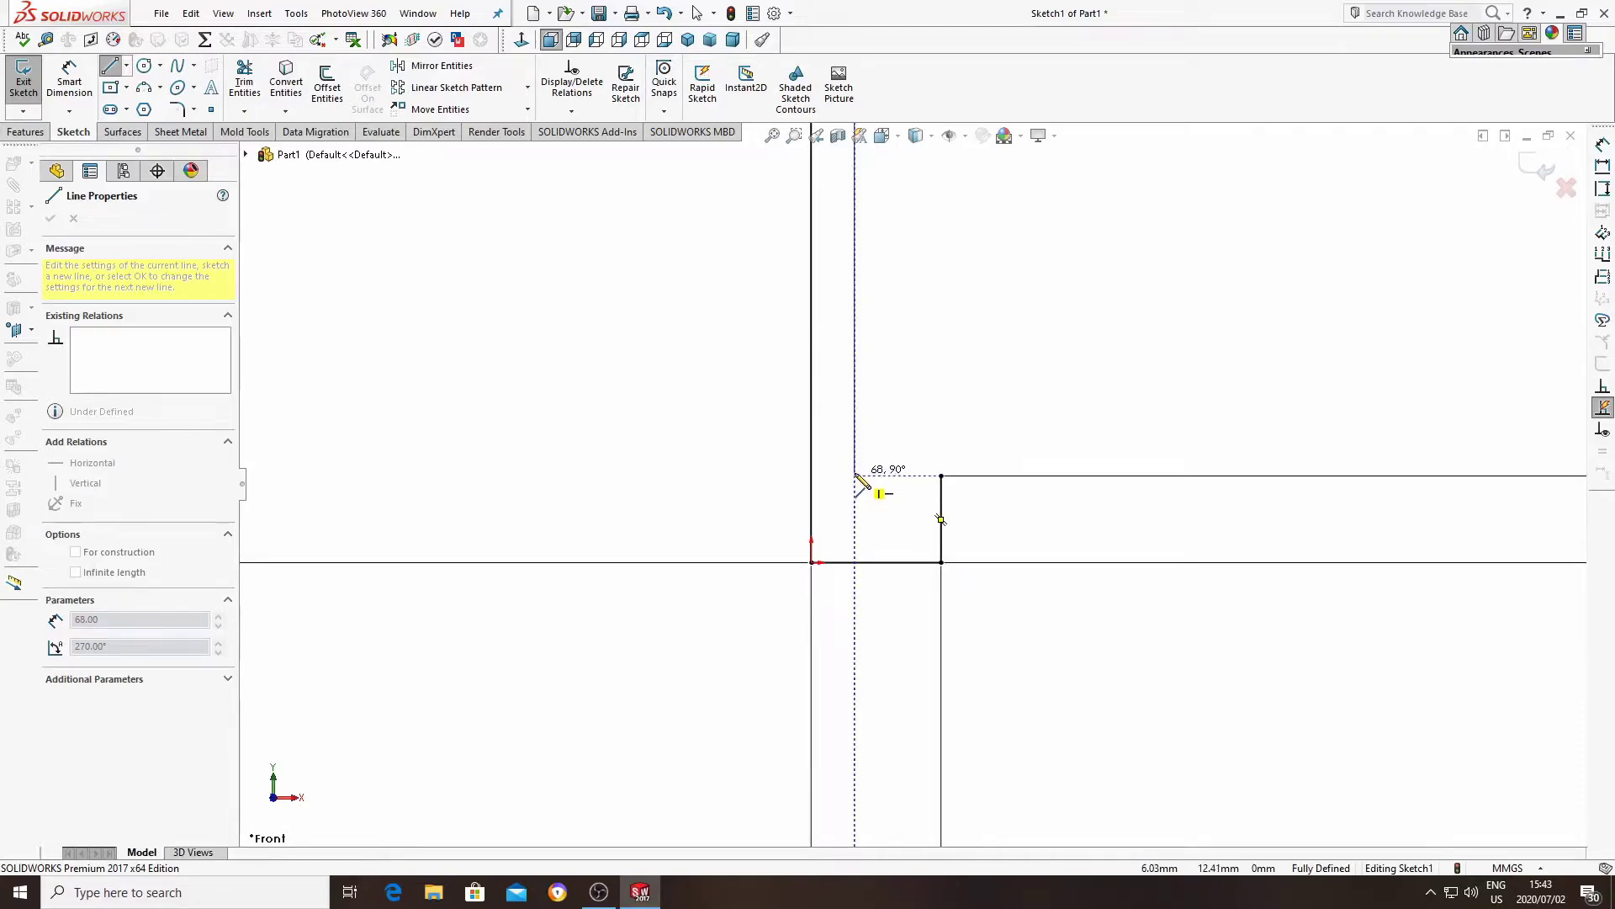
click(855, 476)
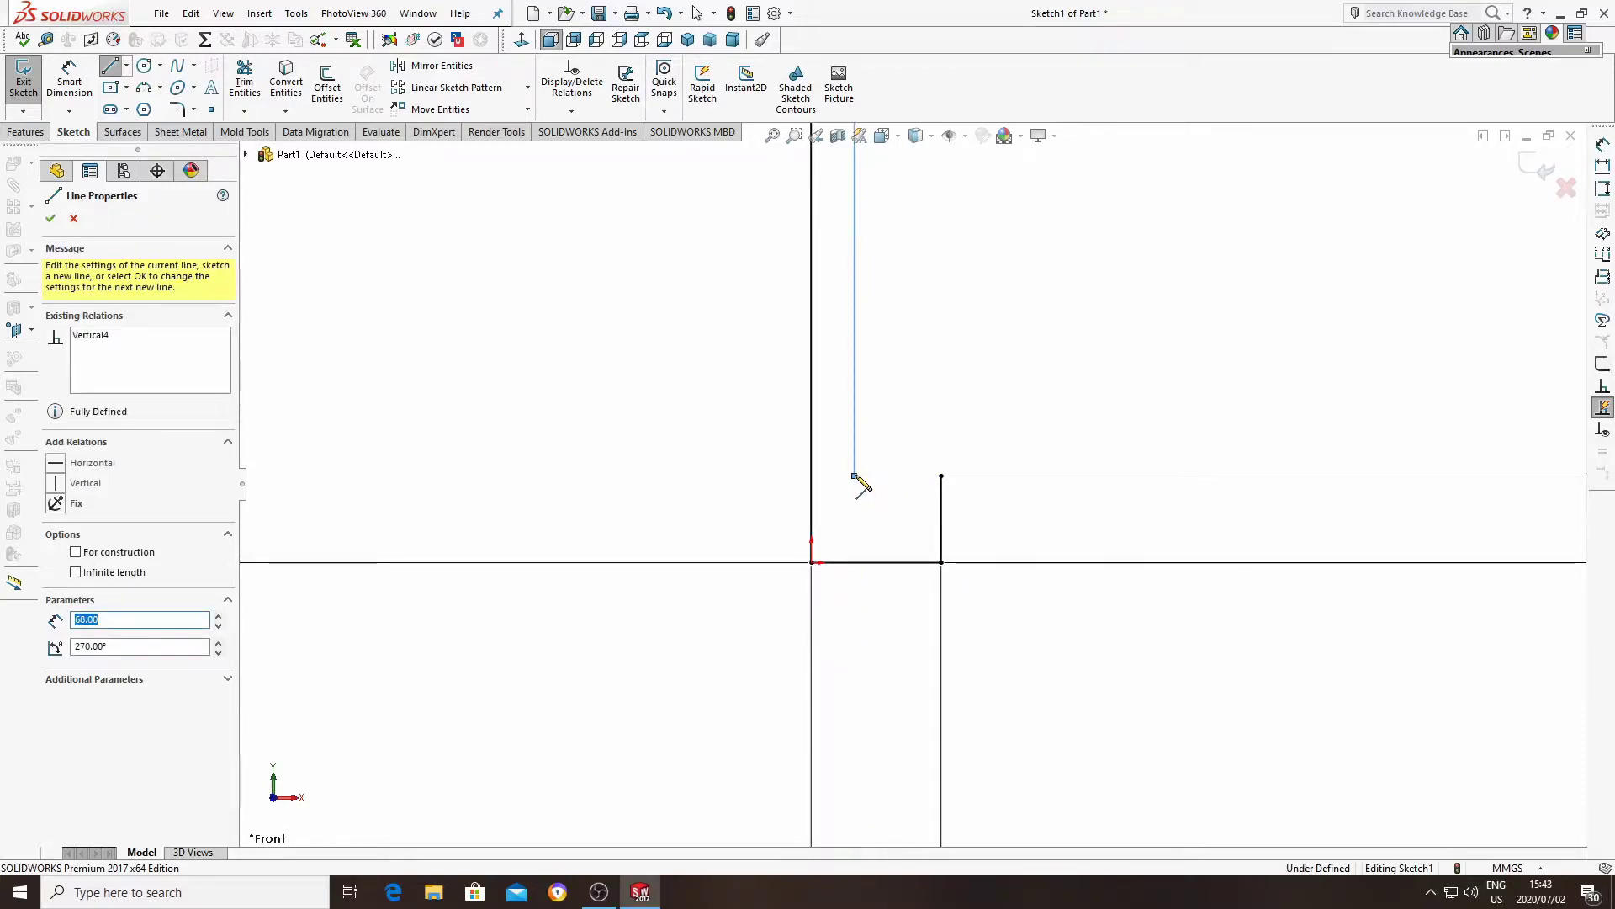
click(940, 476)
right_click(942, 478)
click(977, 488)
key(f)
scroll(987, 357, down, 3)
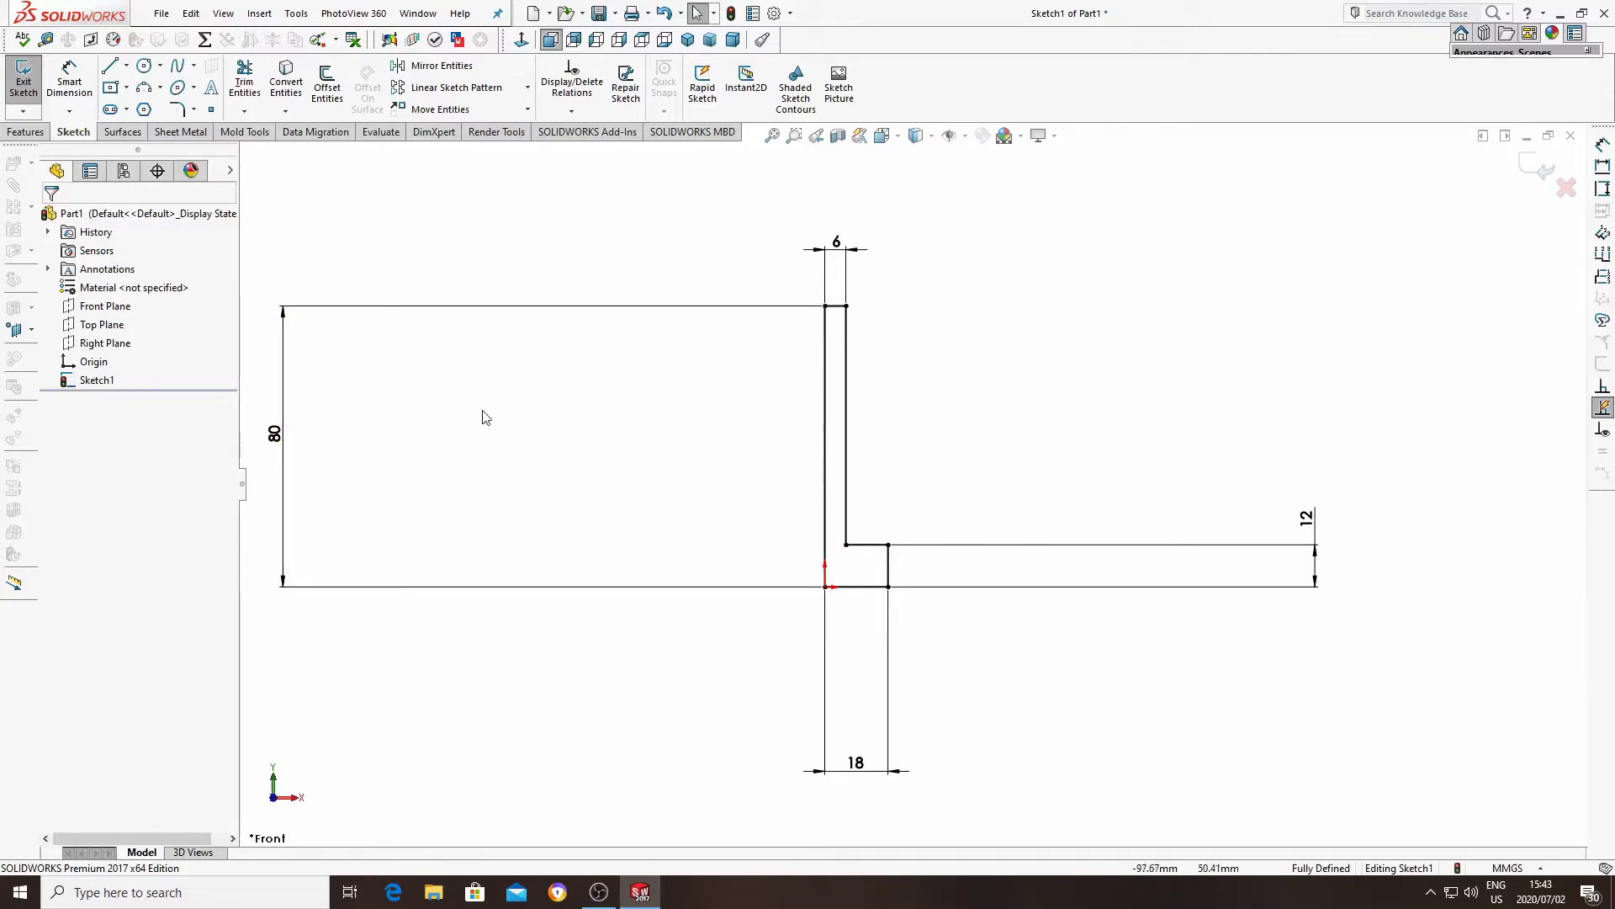
Exit the sketch and revolve the closed profile 360 degrees about the 80 mm vertical line.
click(16, 91)
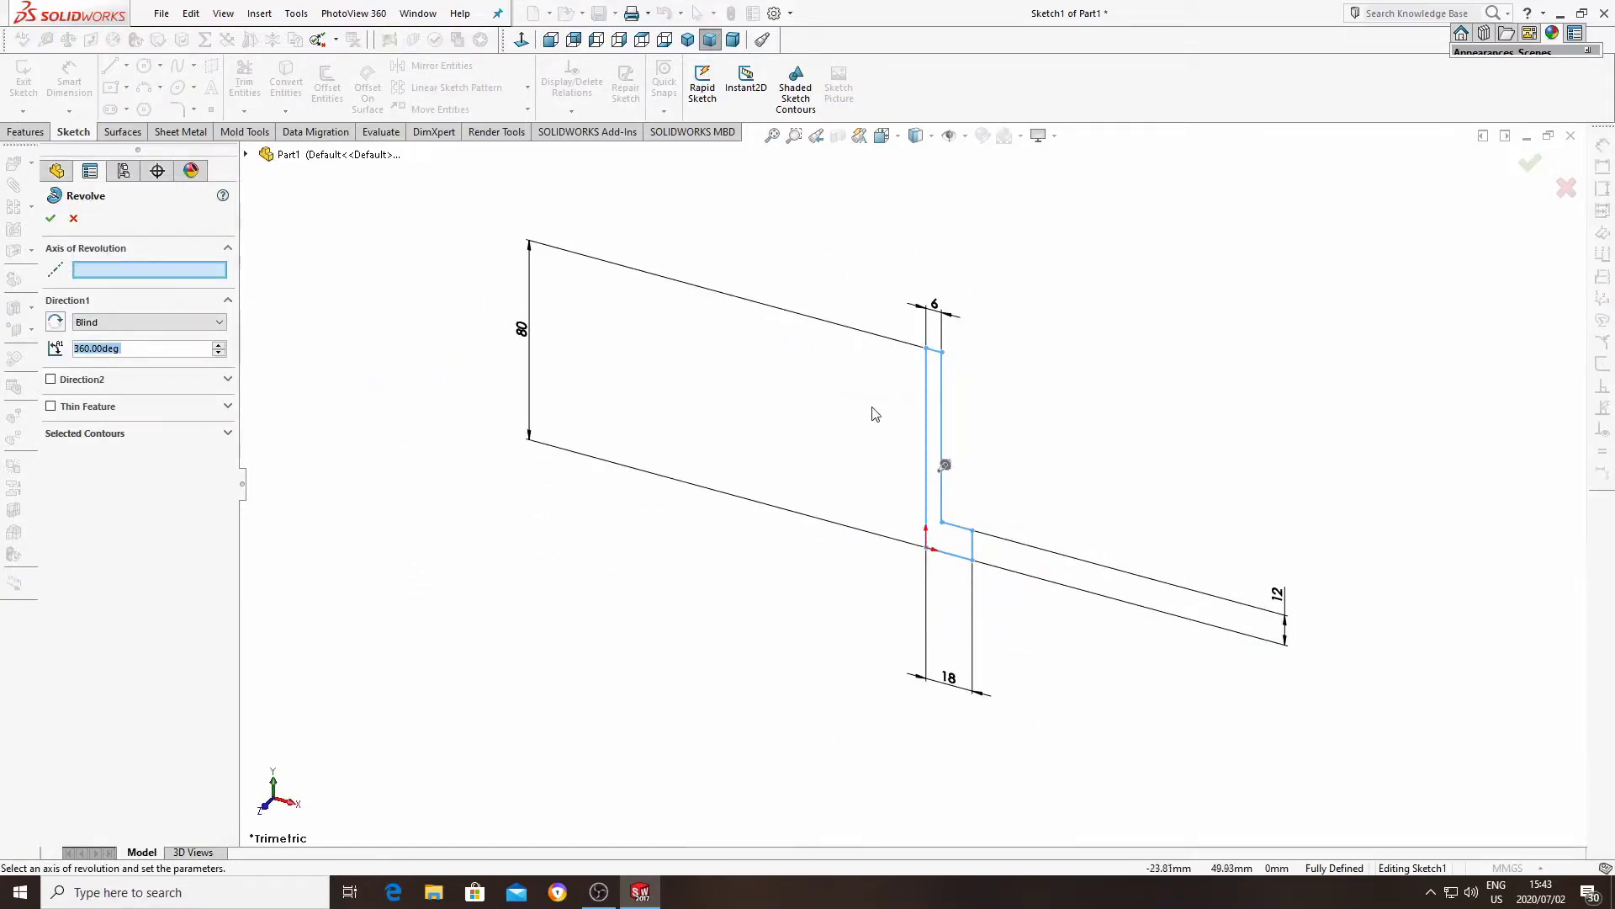
click(926, 434)
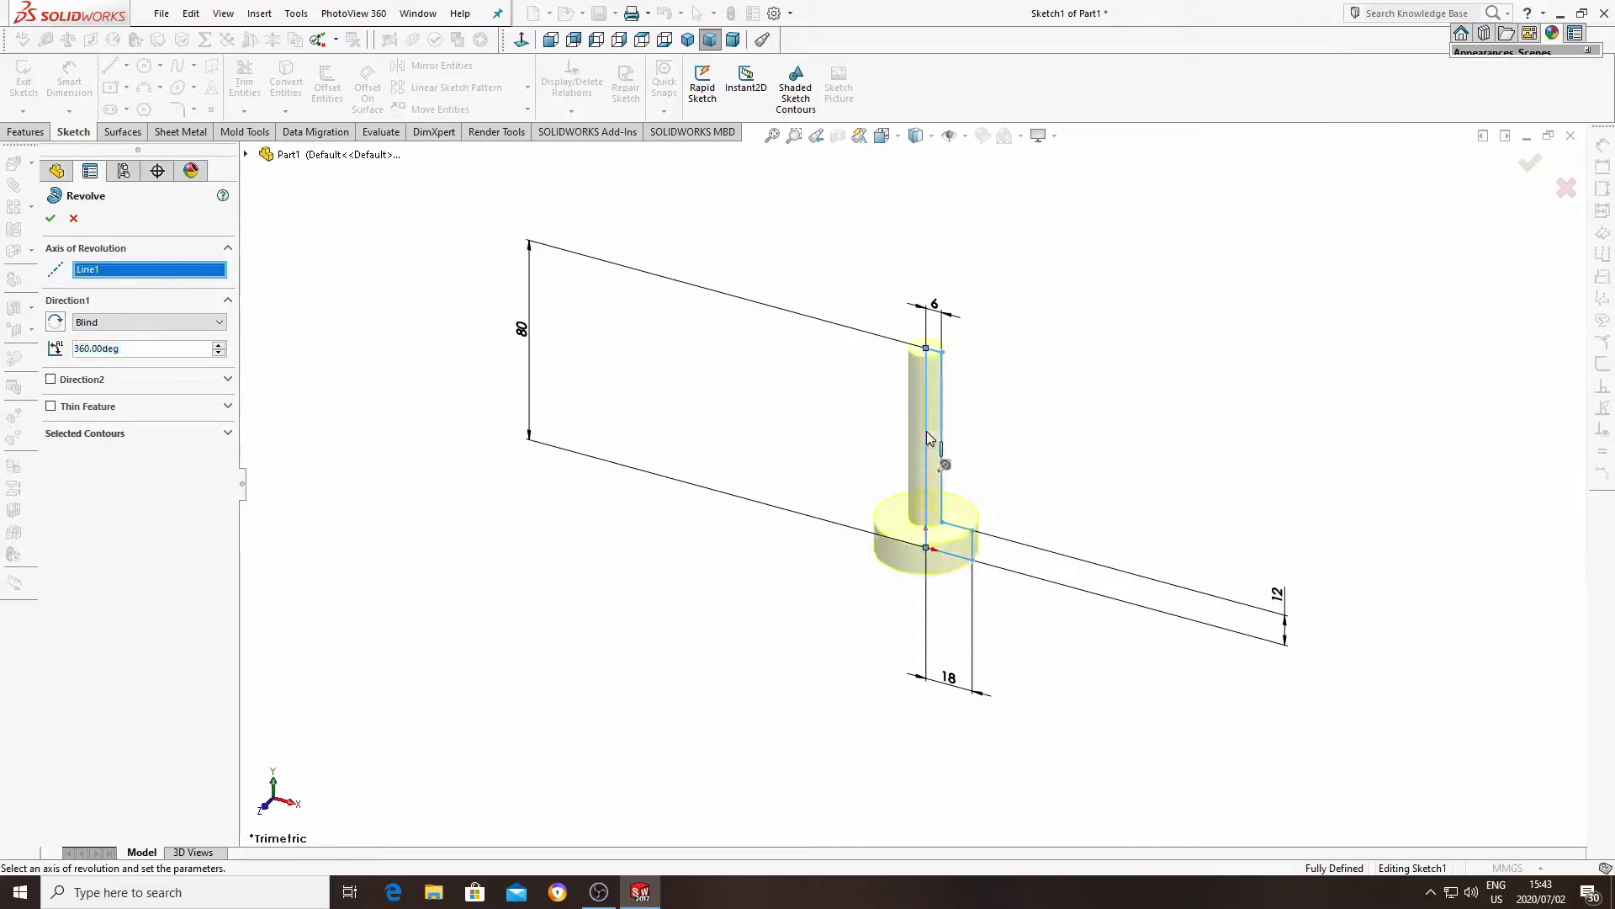
scroll(1045, 443, down, 3)
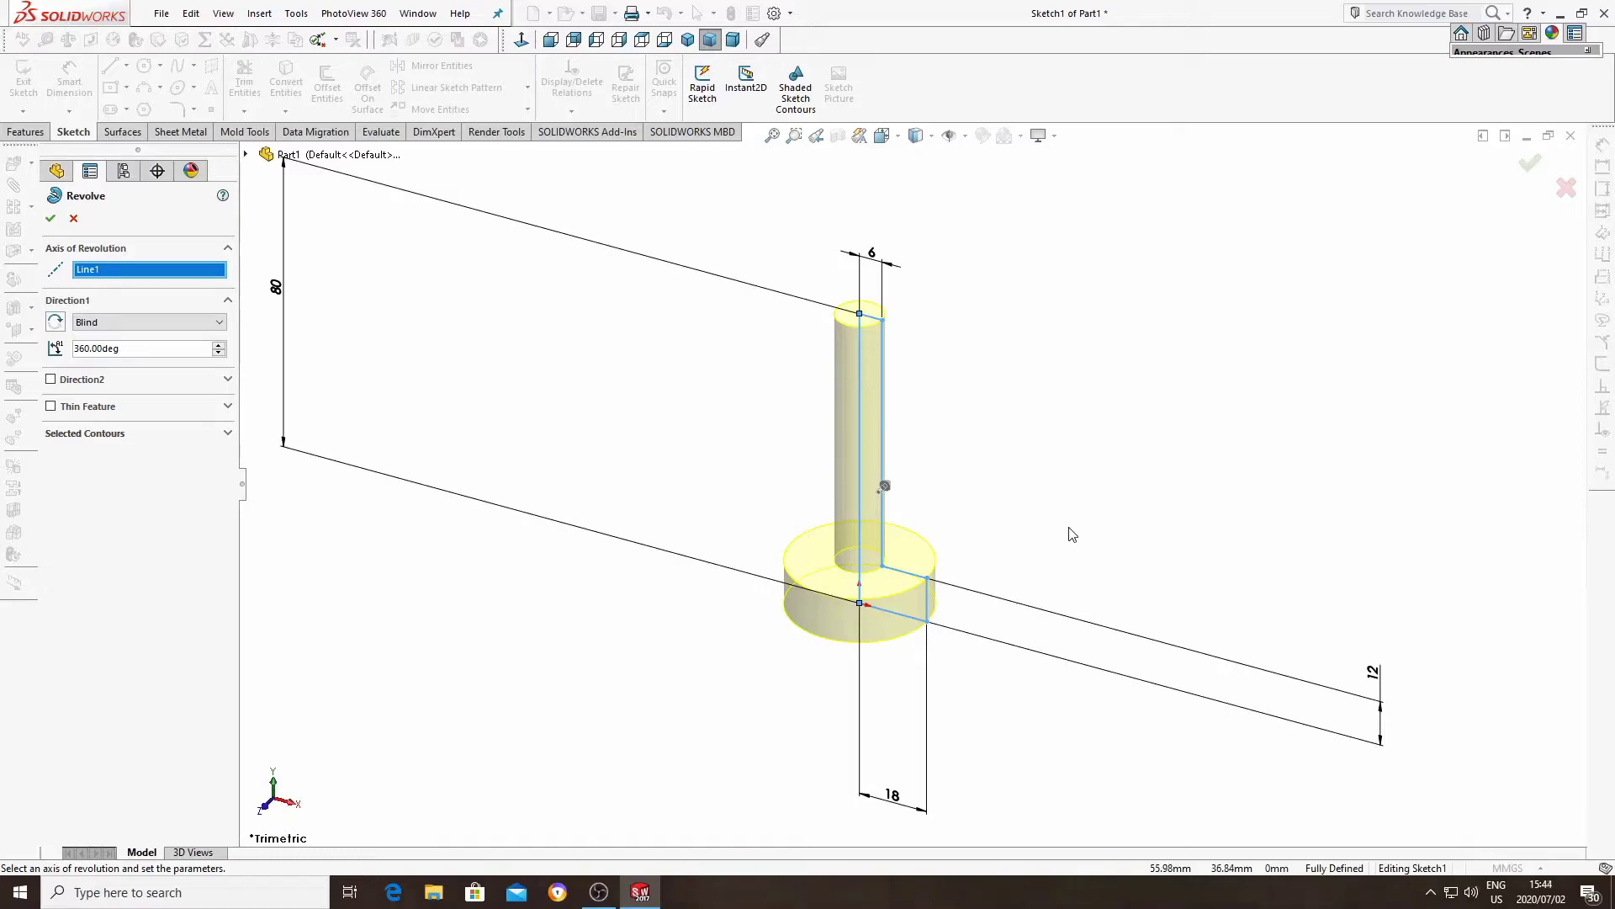
click(50, 217)
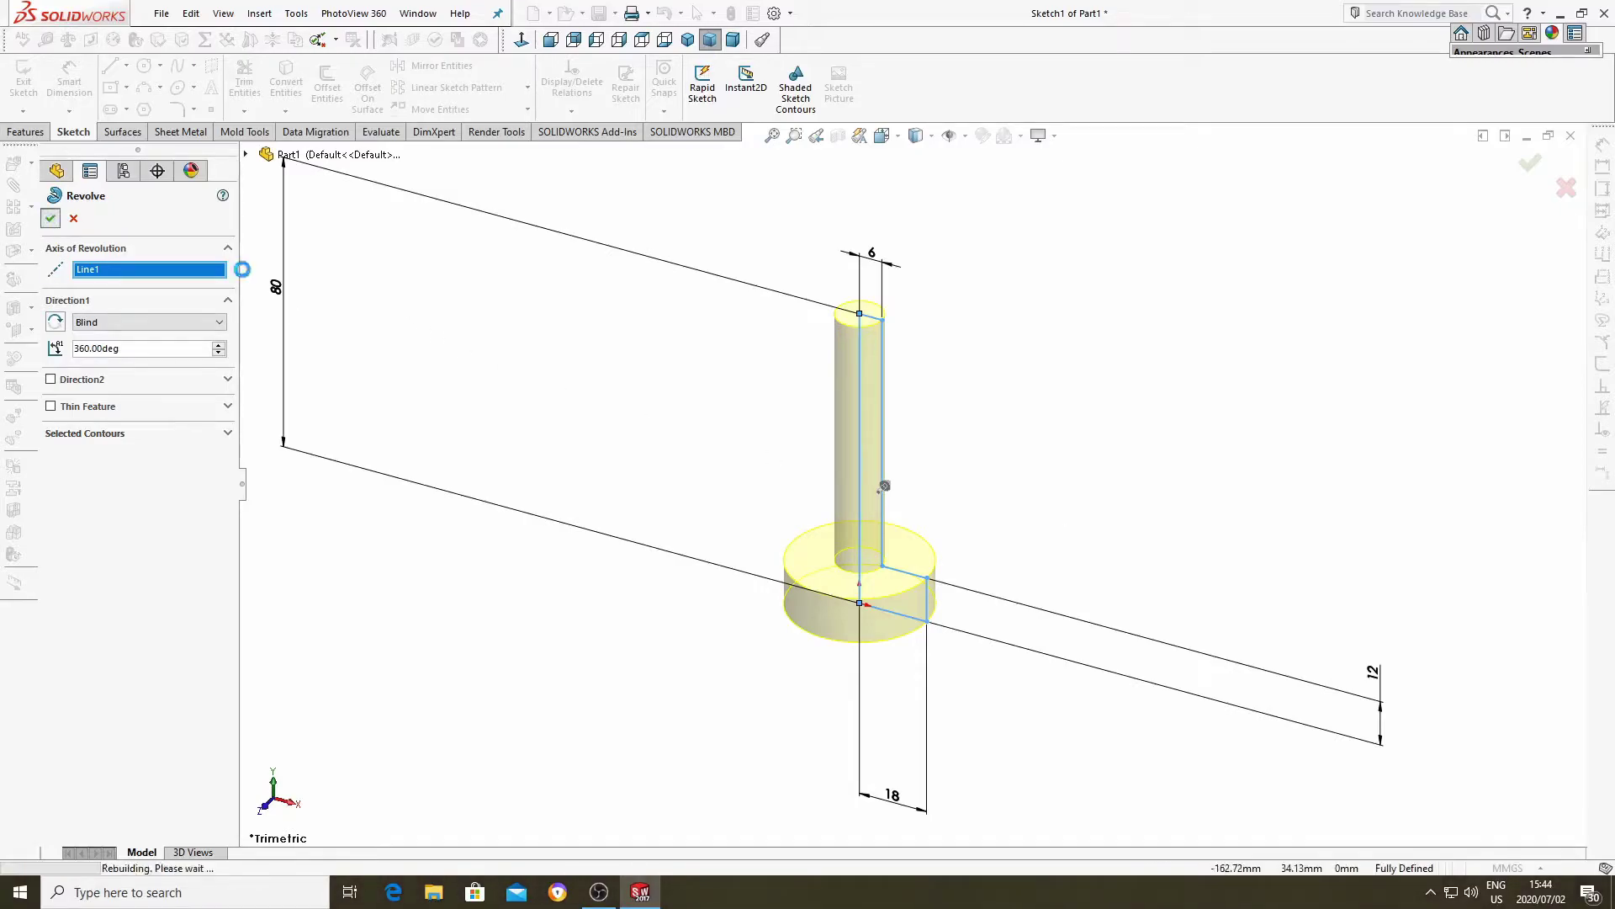
middle_drag(944, 599, 1015, 576)
key(Escape)
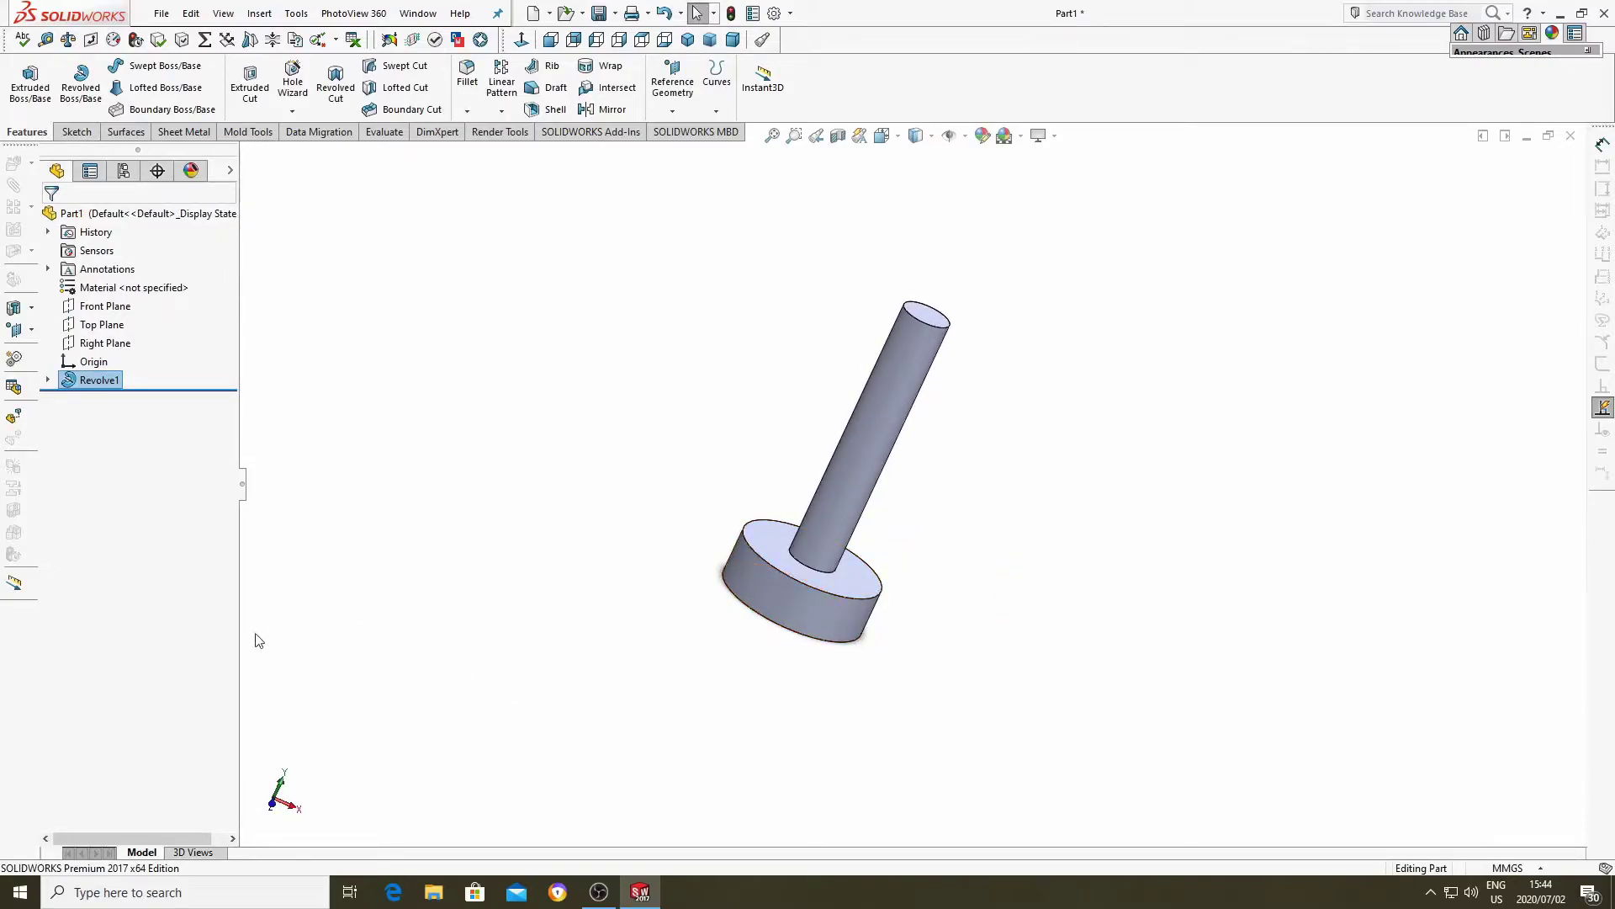
Edit the revolve's sketch in front view, set the base line's length to 9 mm and exit the sketch.
right_click(93, 385)
click(134, 330)
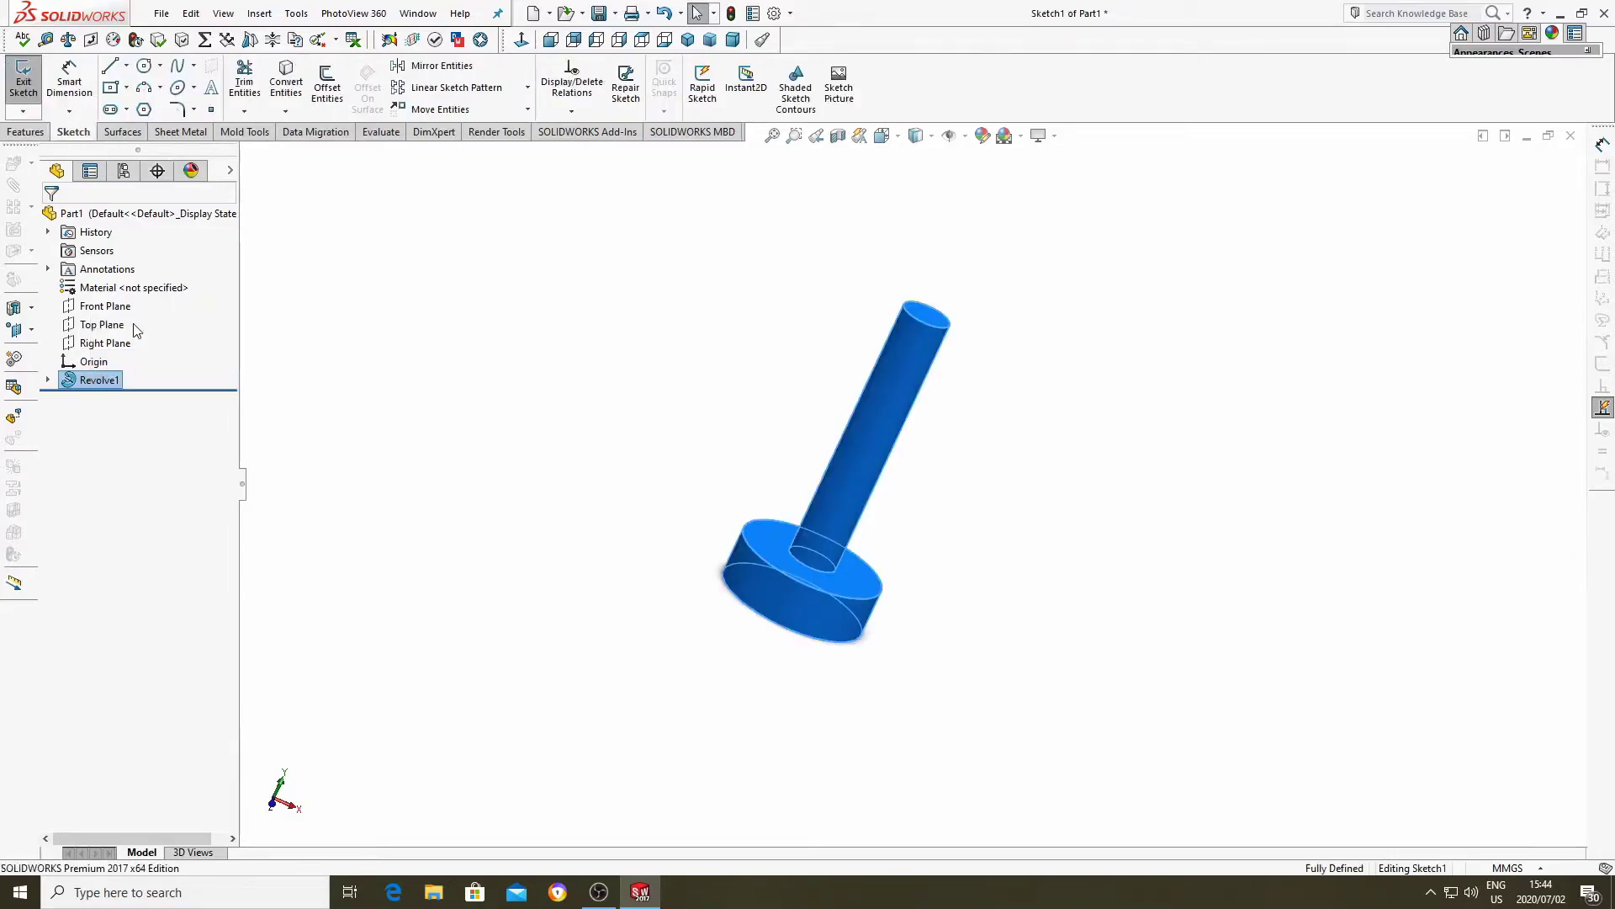
click(548, 40)
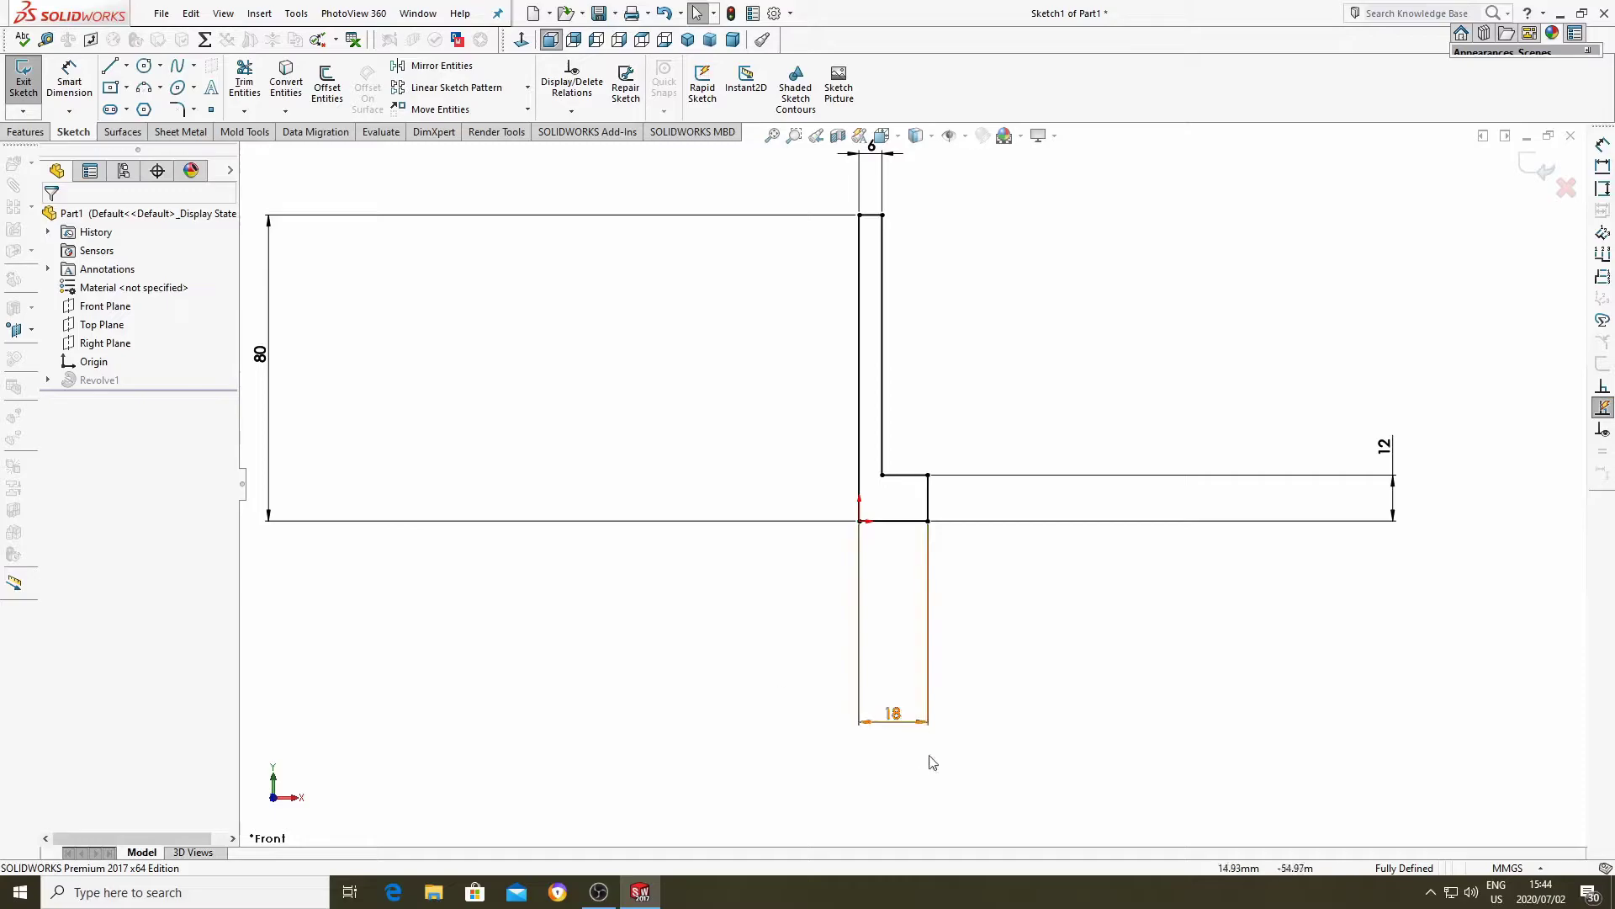
click(896, 722)
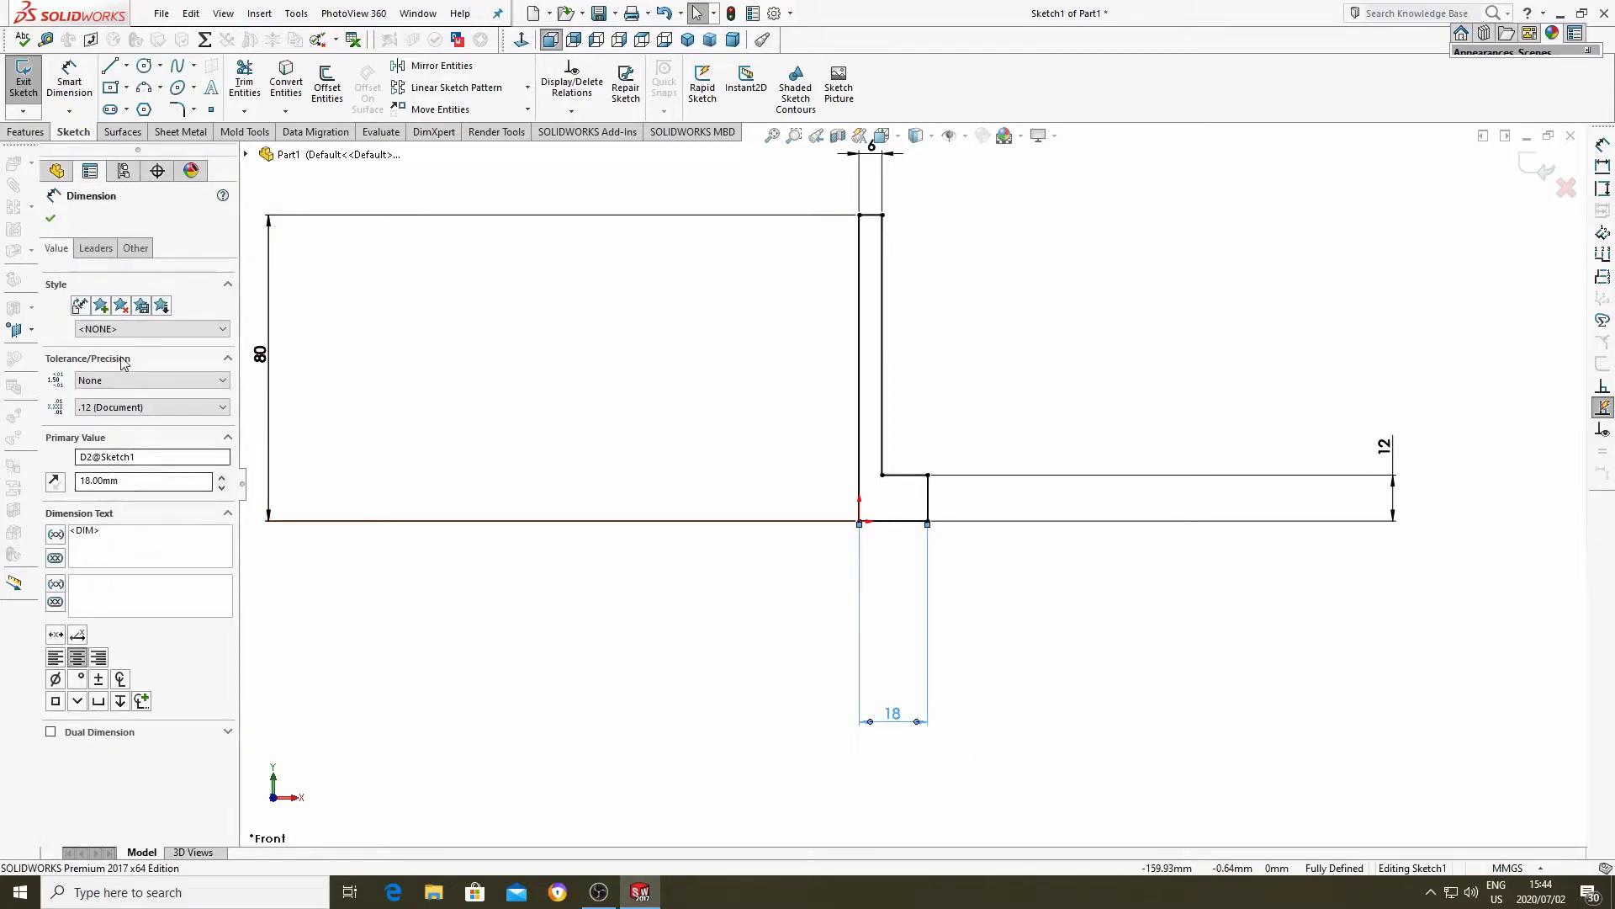
drag(125, 486, 79, 481)
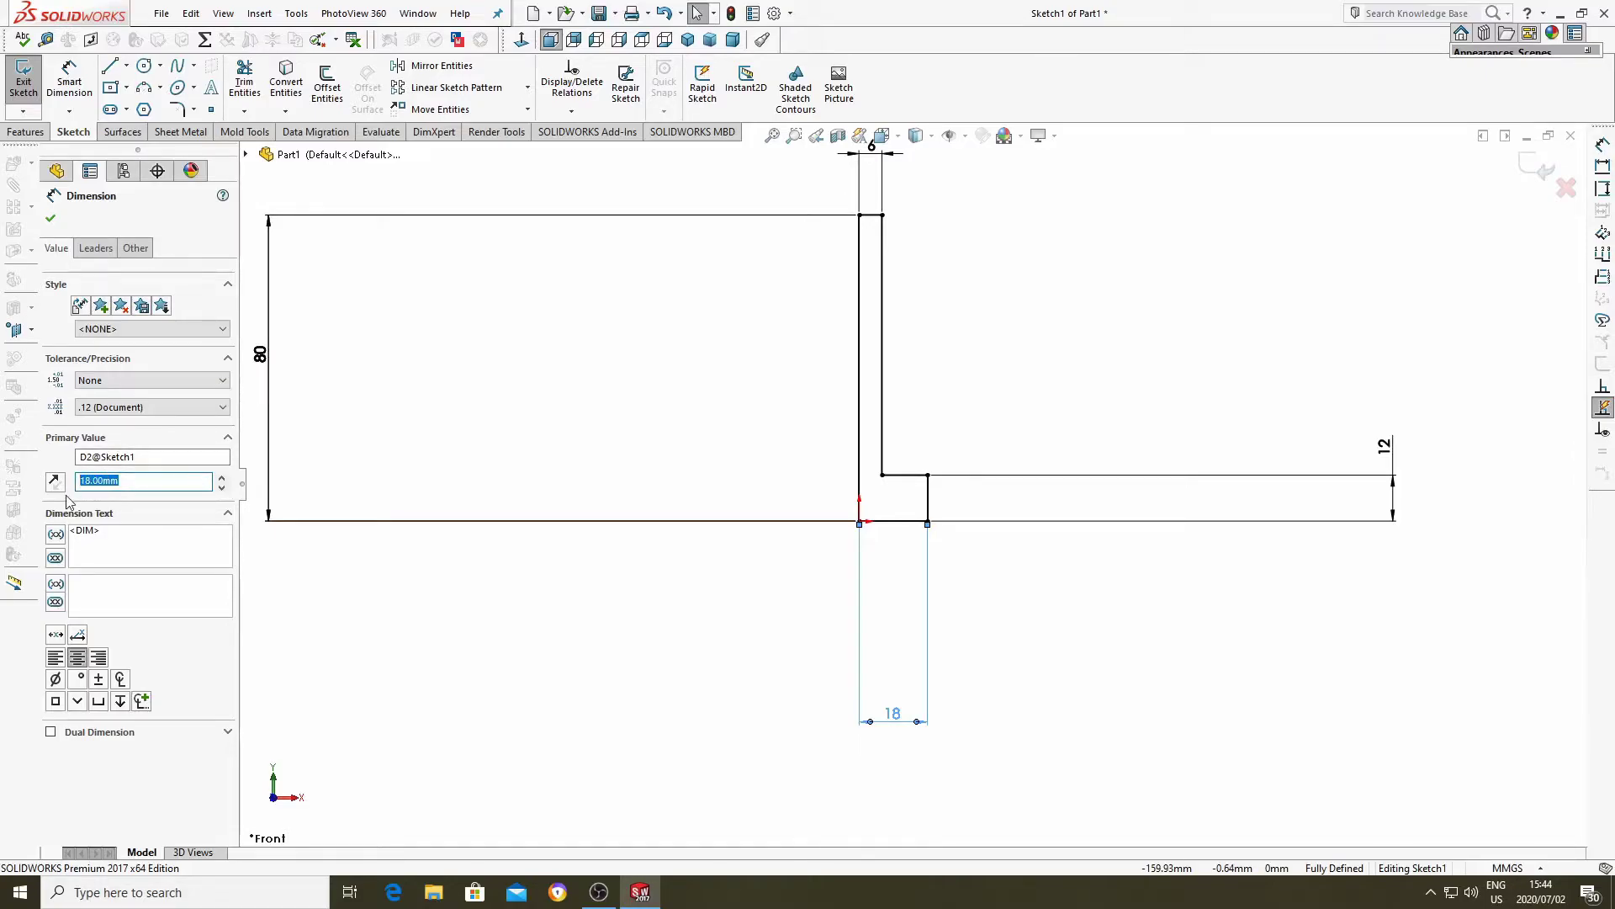
text(9)
click(51, 221)
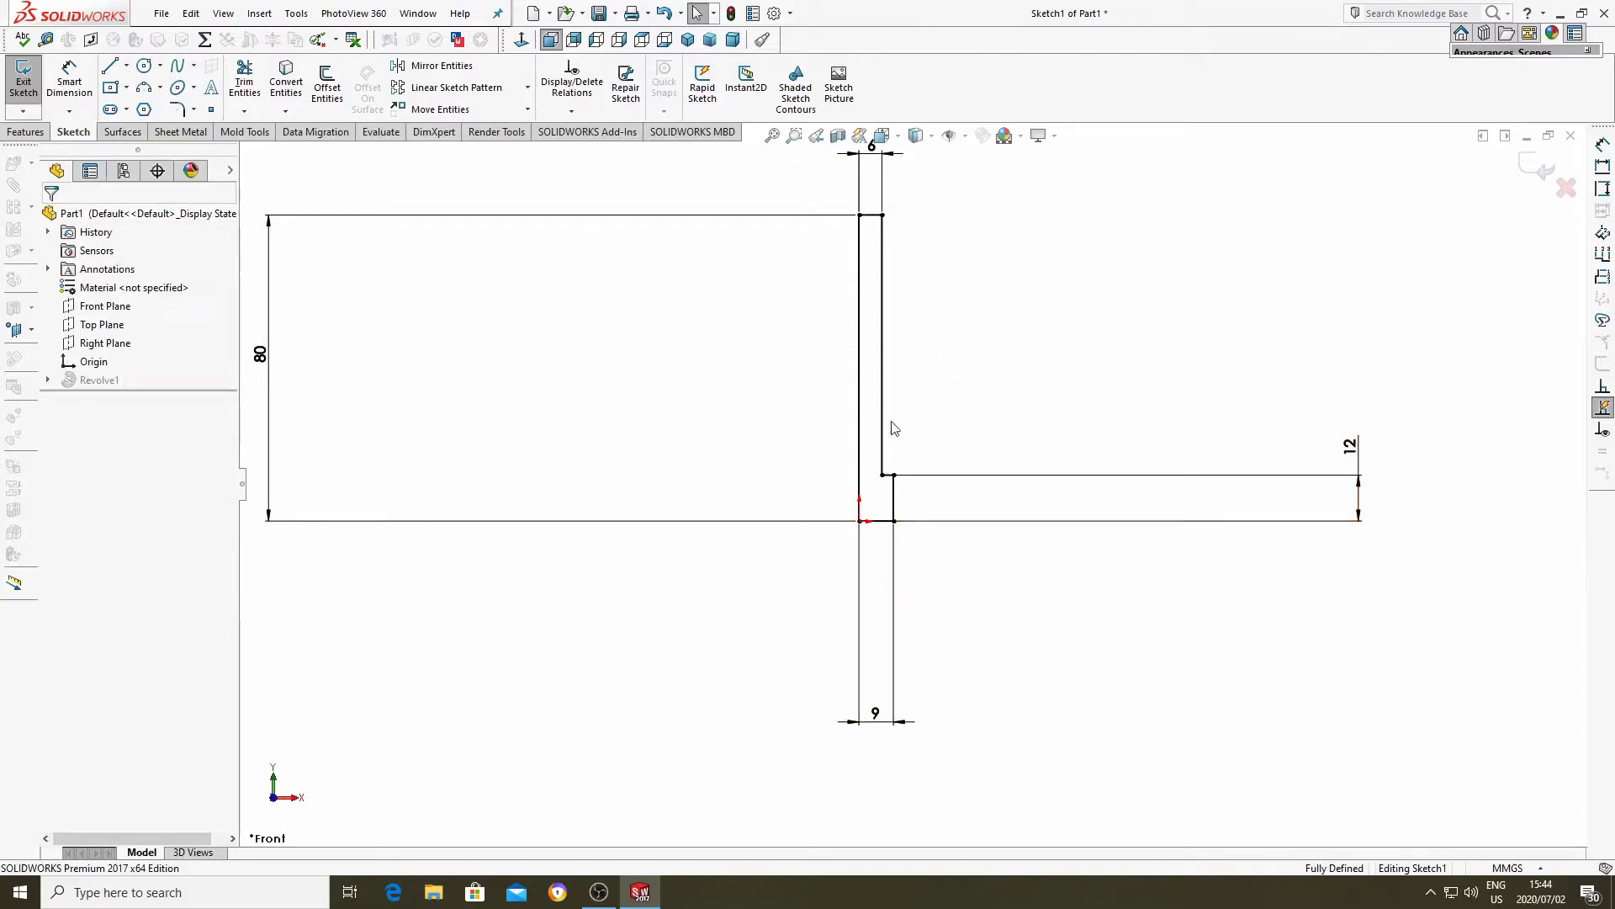
click(19, 99)
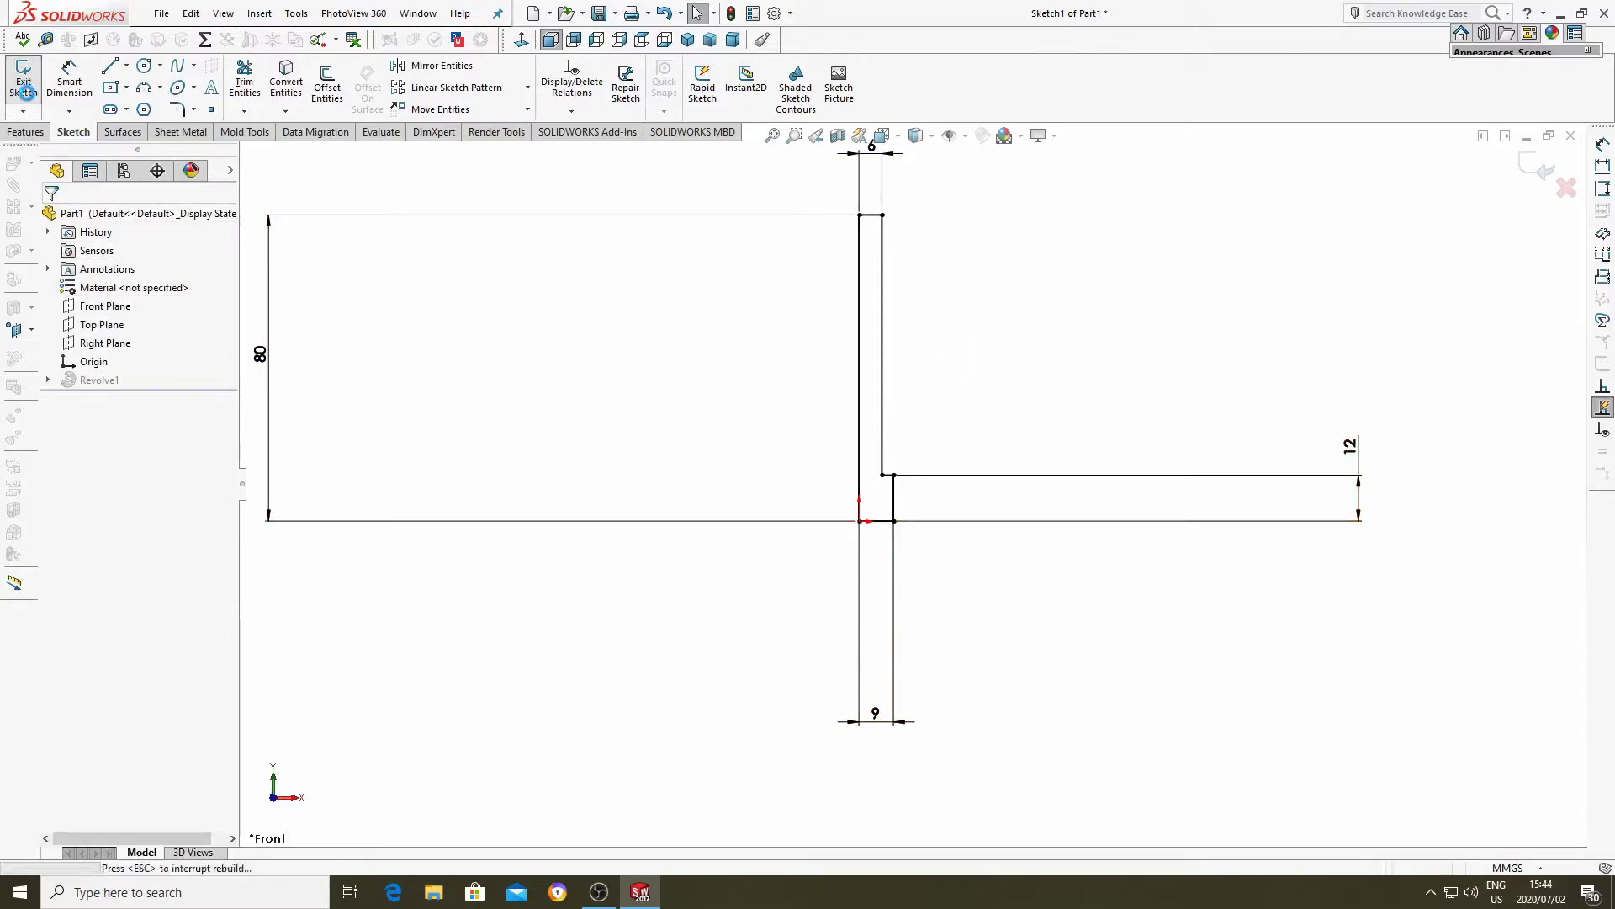
Start an extruded cut on the head's flat end face and sketch a hexagon with about 5.9 mm sides centred on the origin.
mouse_move(956, 403)
middle_down()
mouse_move(963, 516)
mouse_move(1071, 533)
mouse_move(962, 411)
middle_up()
middle_drag(944, 537, 943, 629)
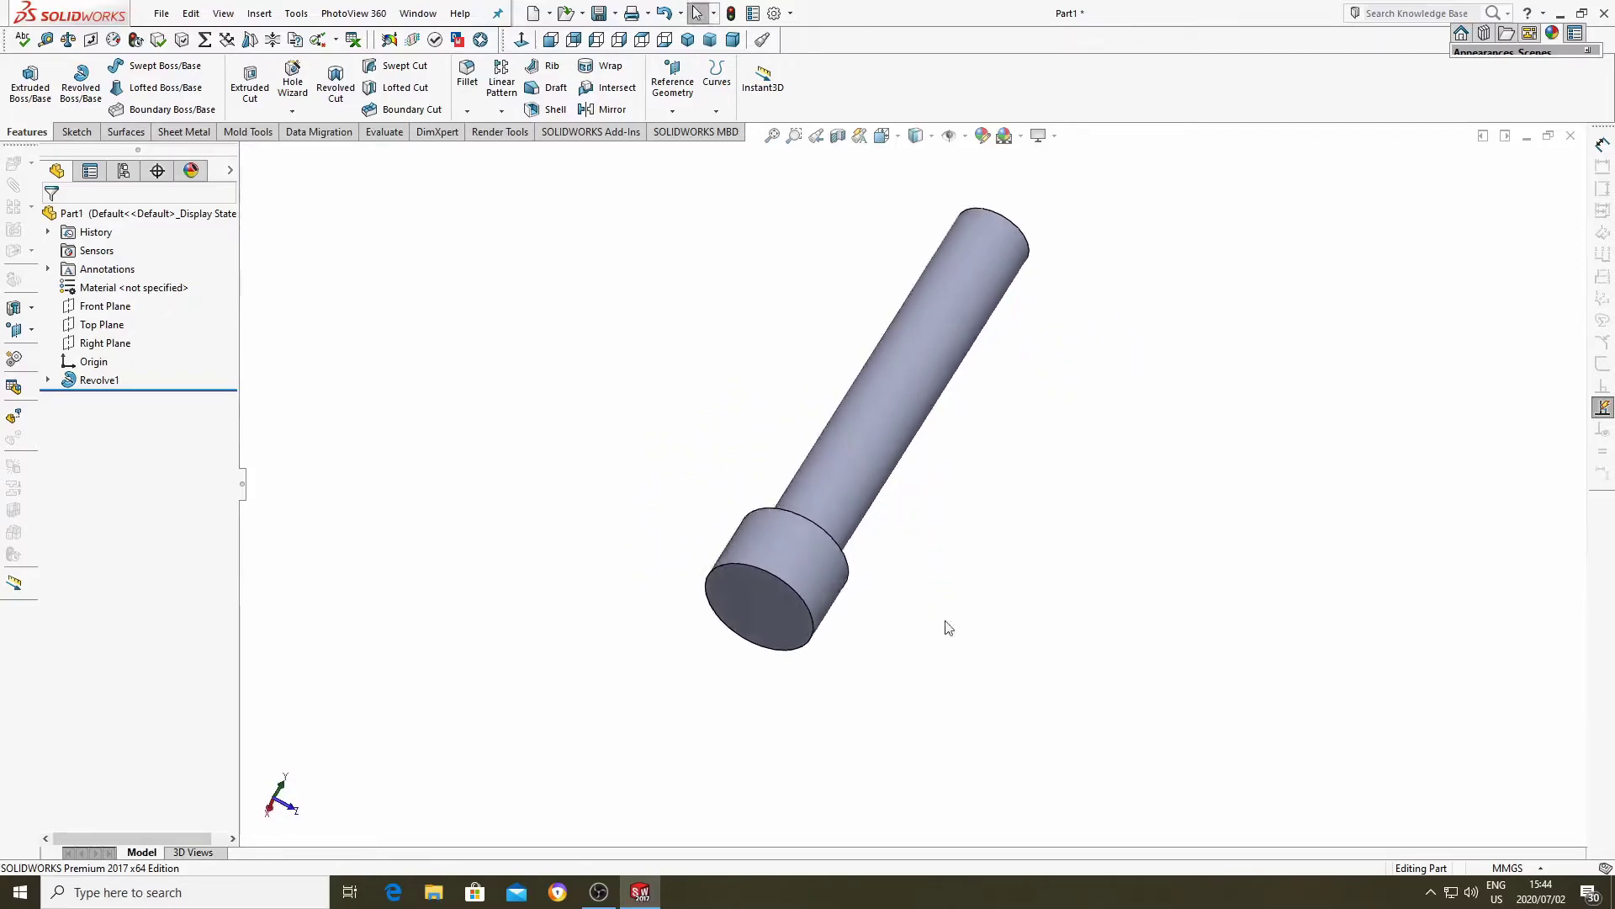
click(250, 84)
click(774, 597)
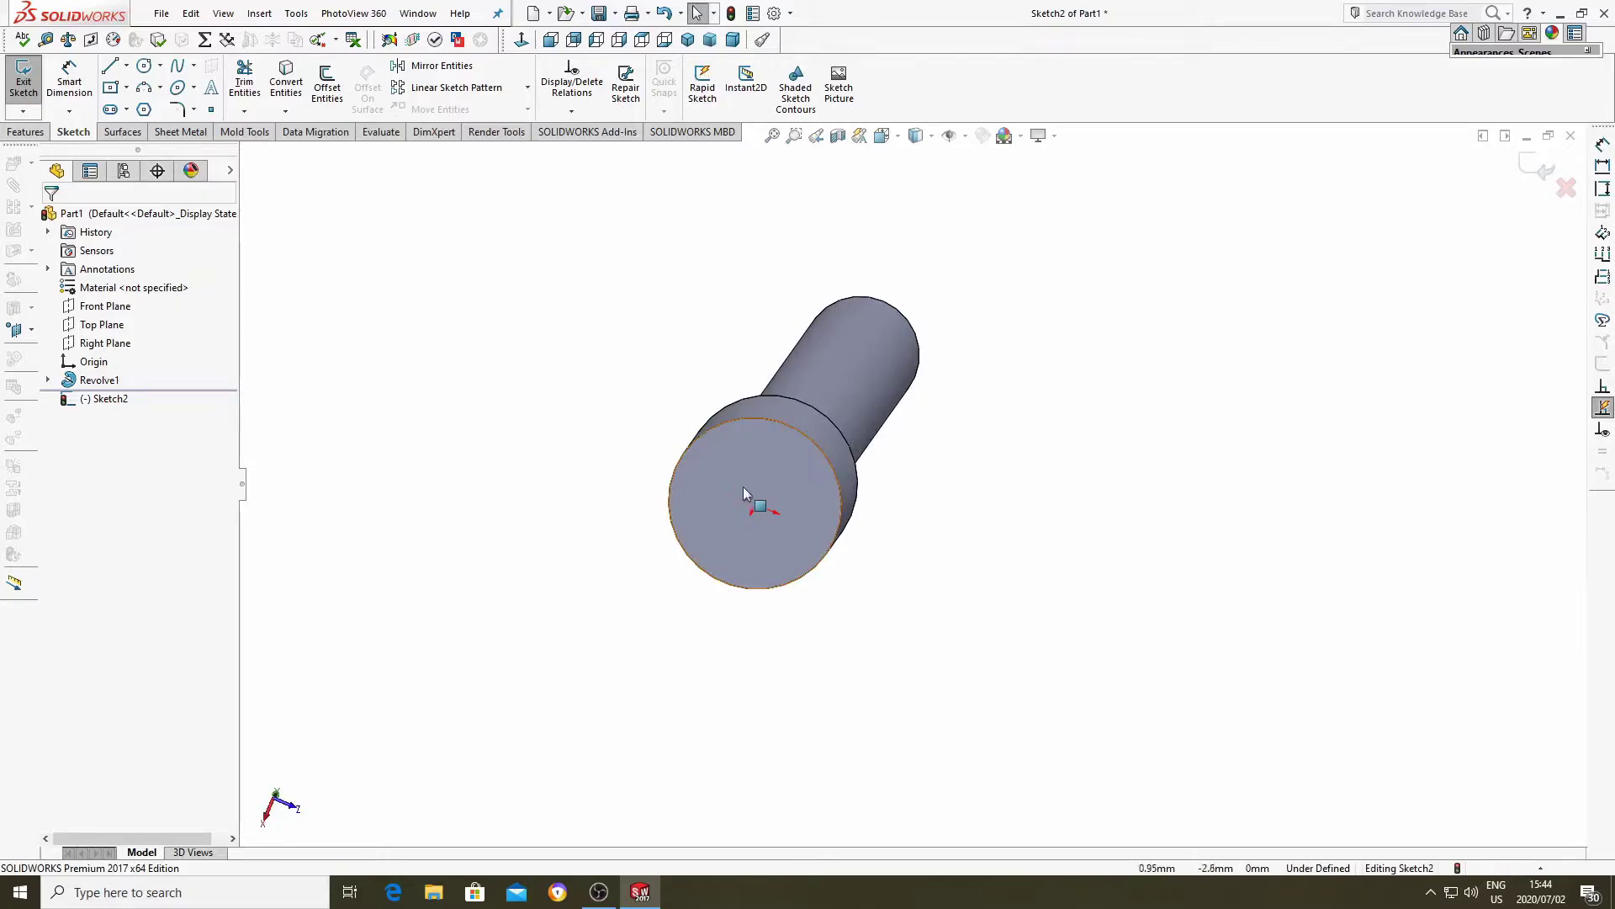
click(742, 434)
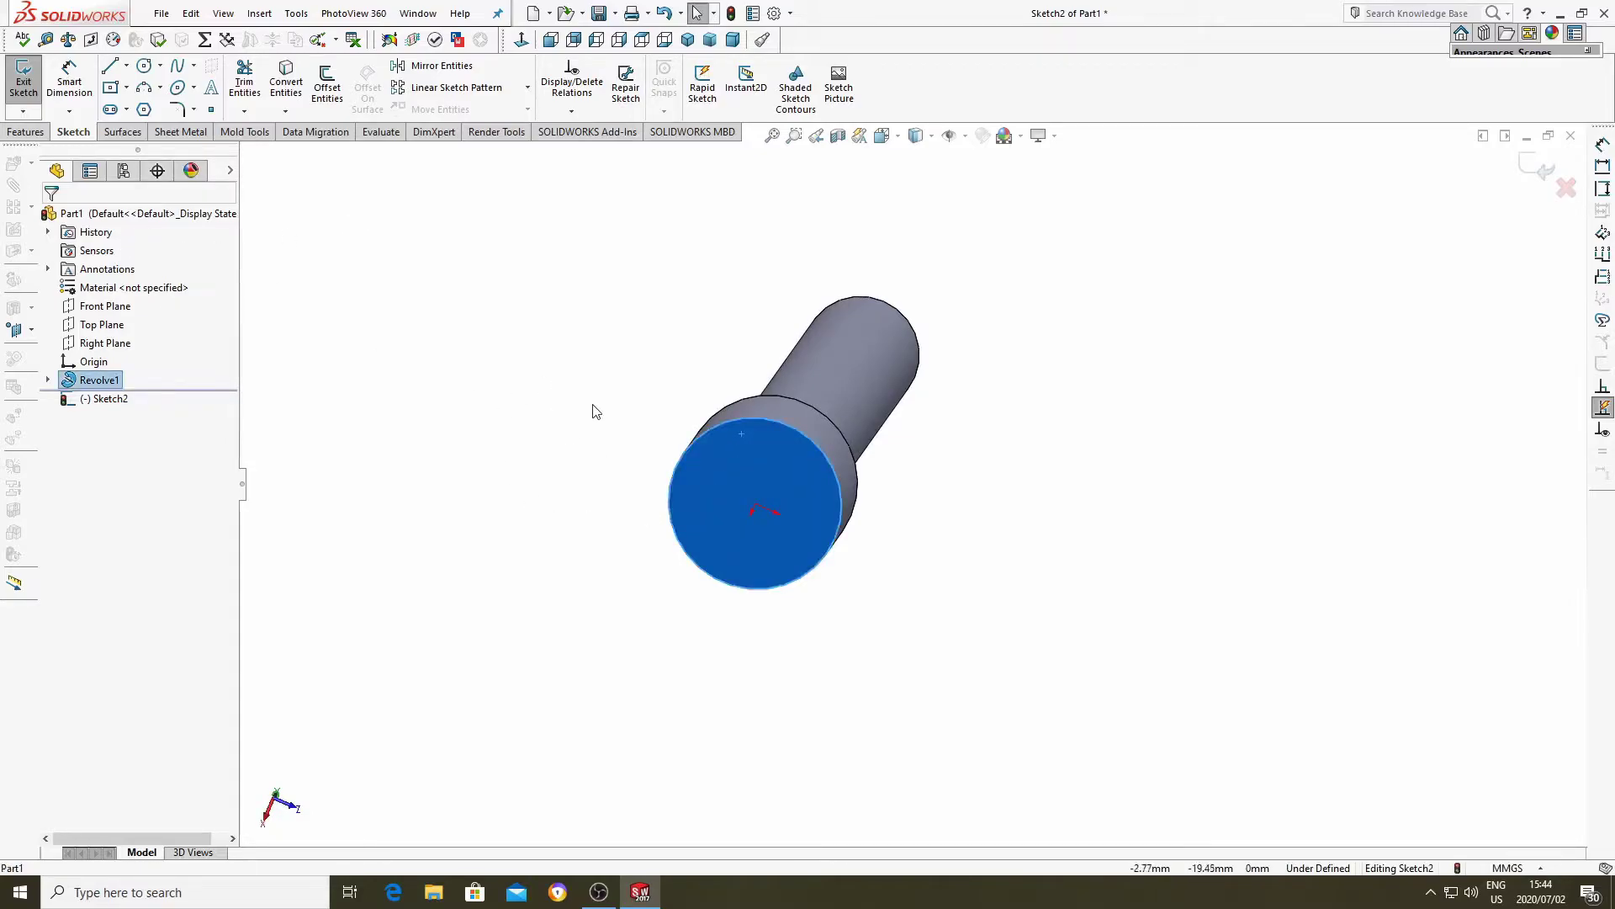
click(515, 402)
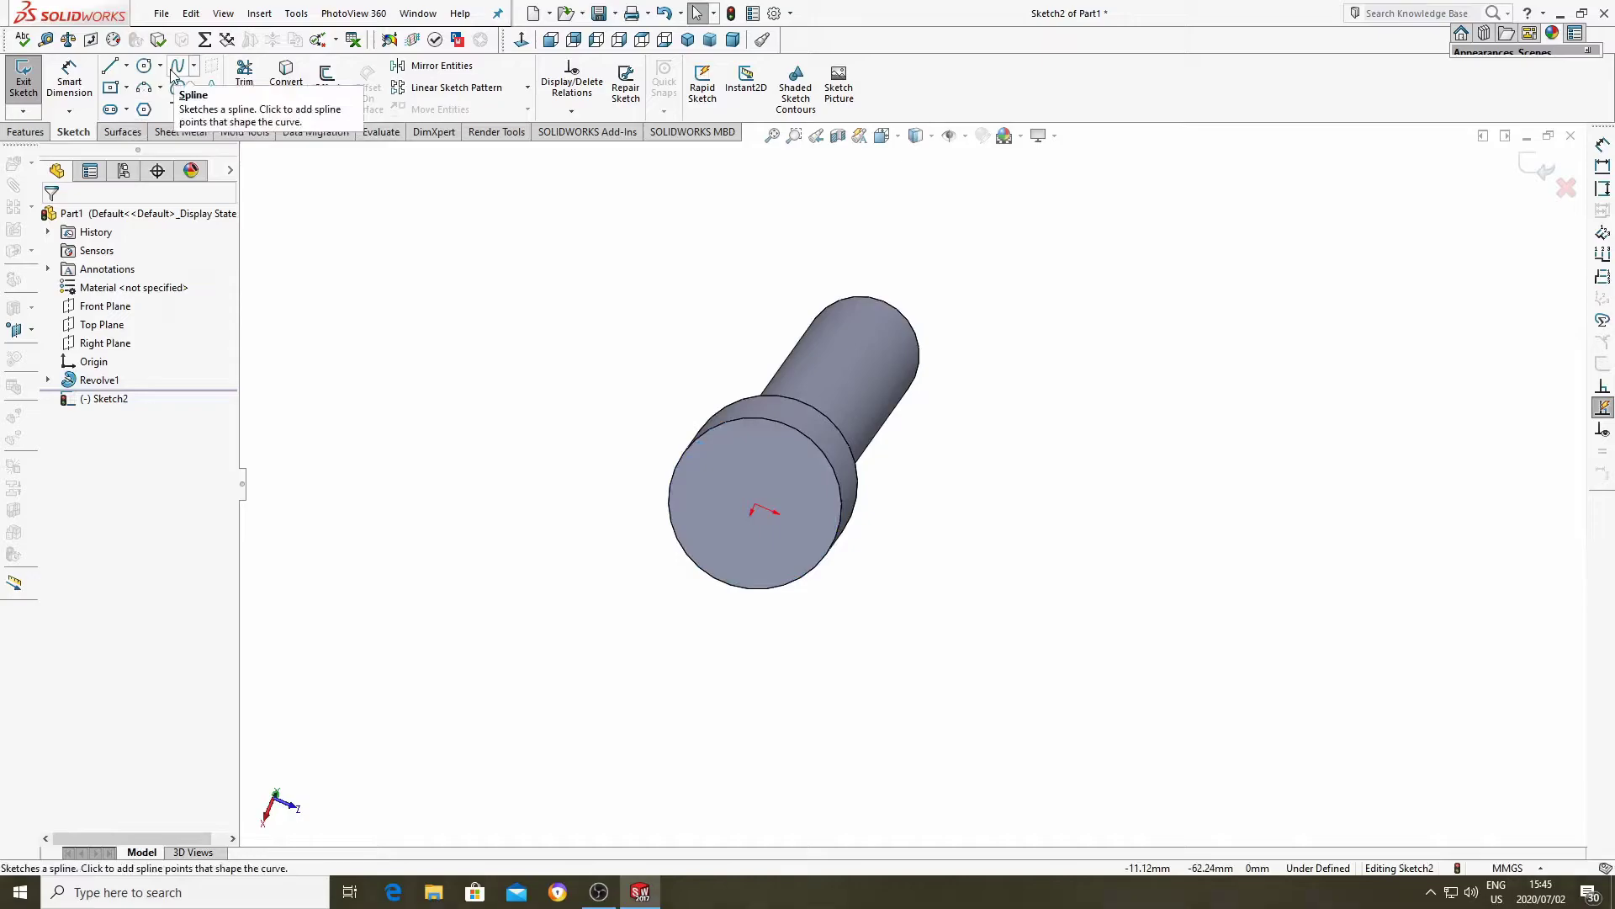
click(145, 110)
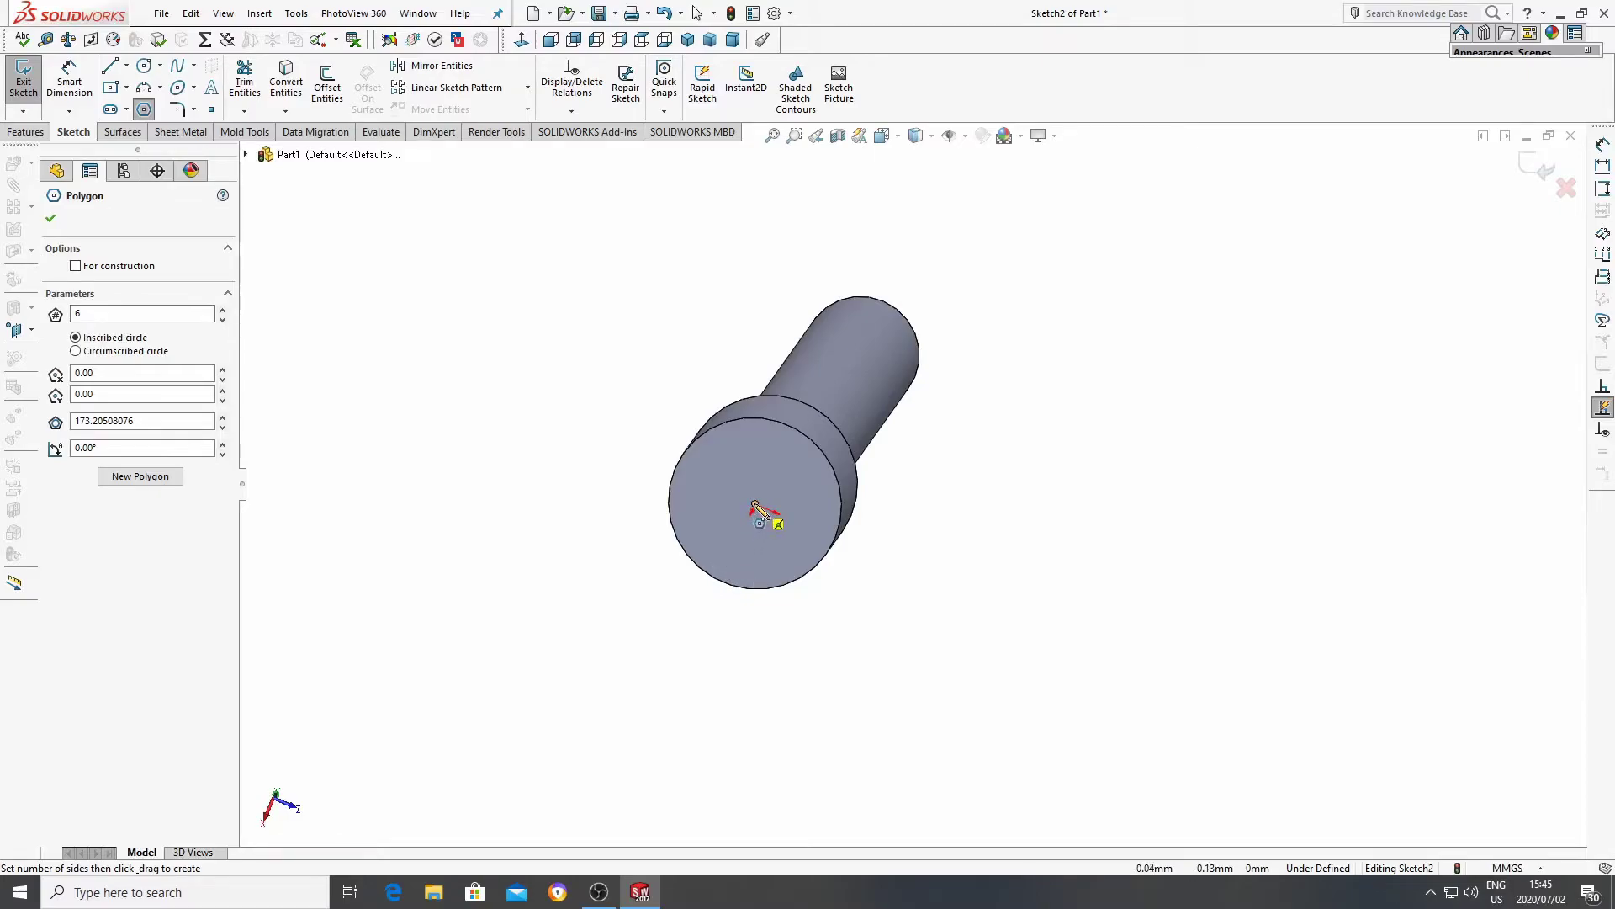
drag(755, 506, 786, 458)
right_click(786, 459)
click(828, 471)
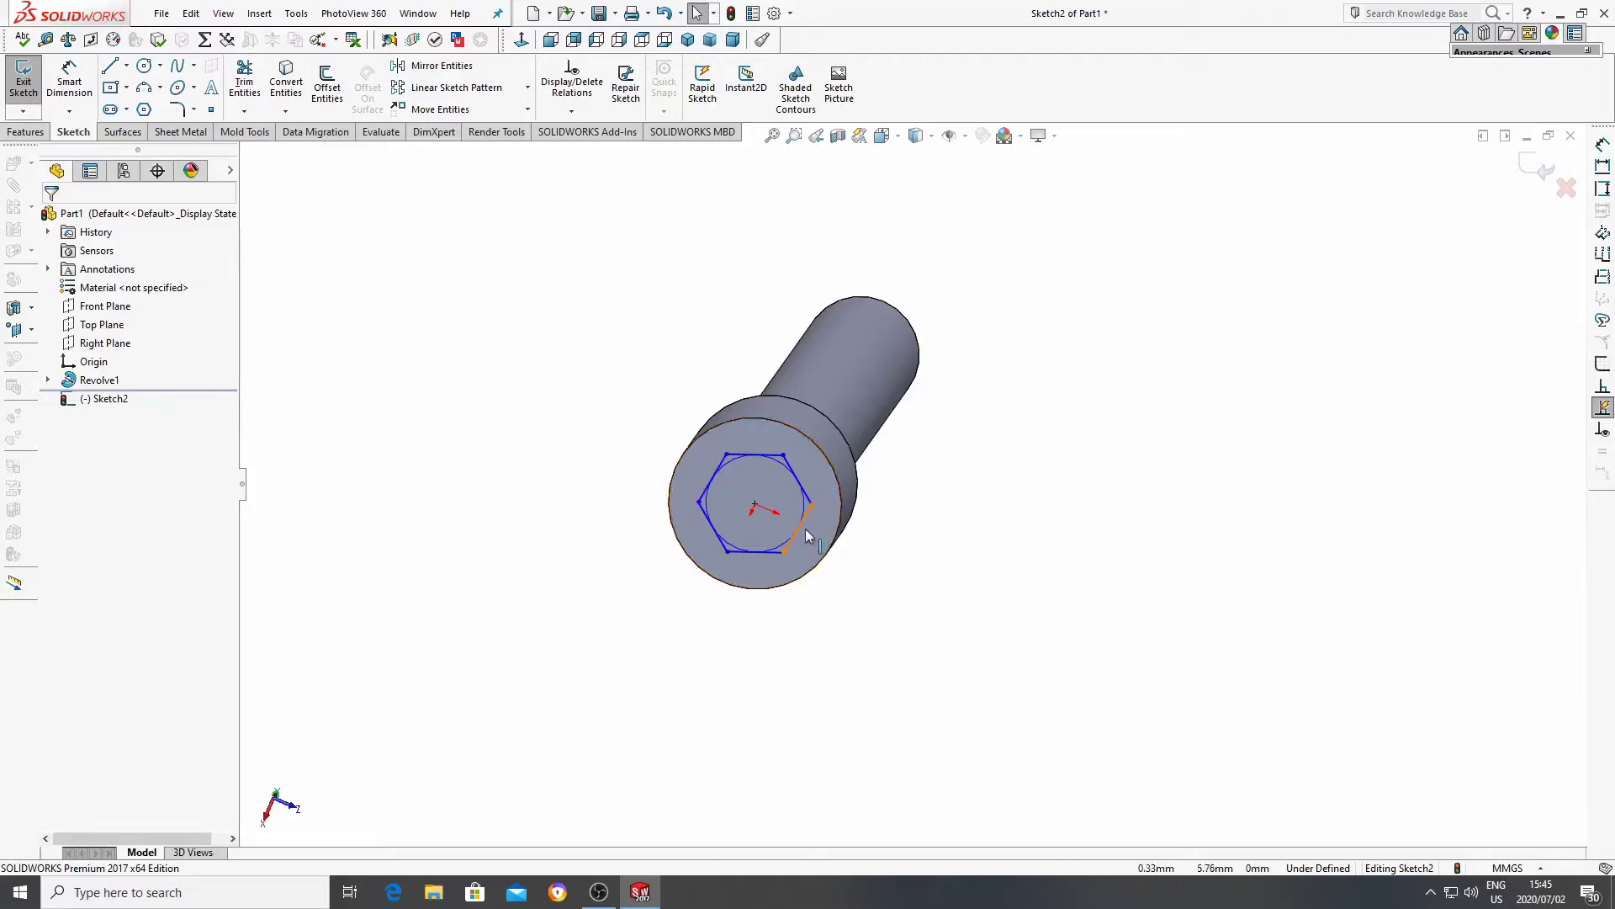
Dimension the distance between two opposite sides of the hexagon and set it to 10.2 mm.
click(71, 72)
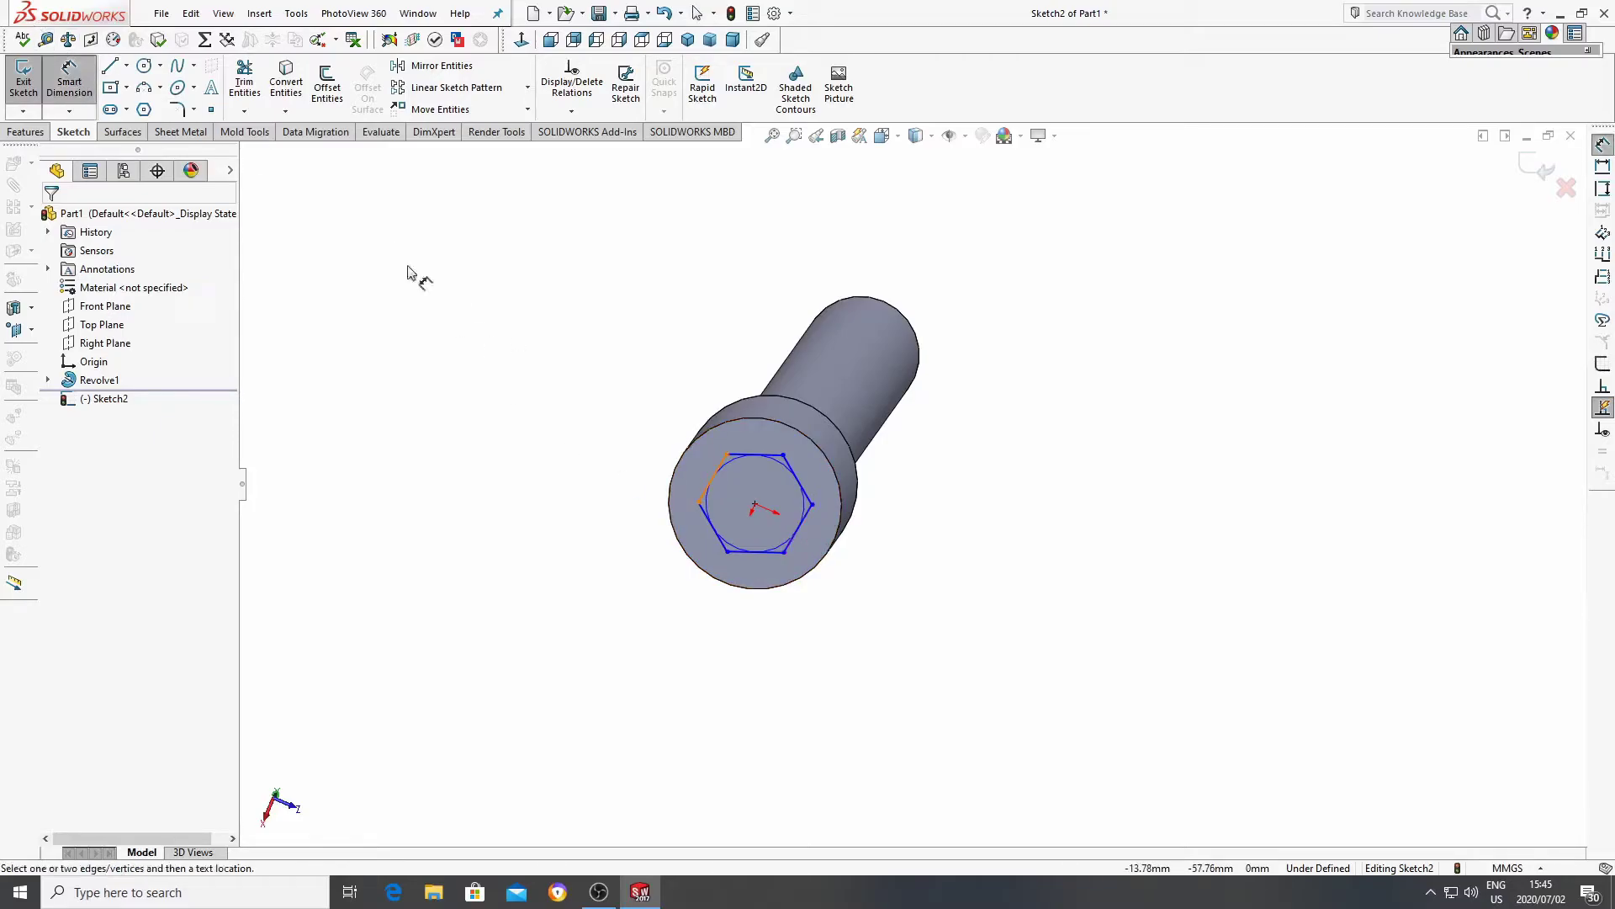
click(714, 478)
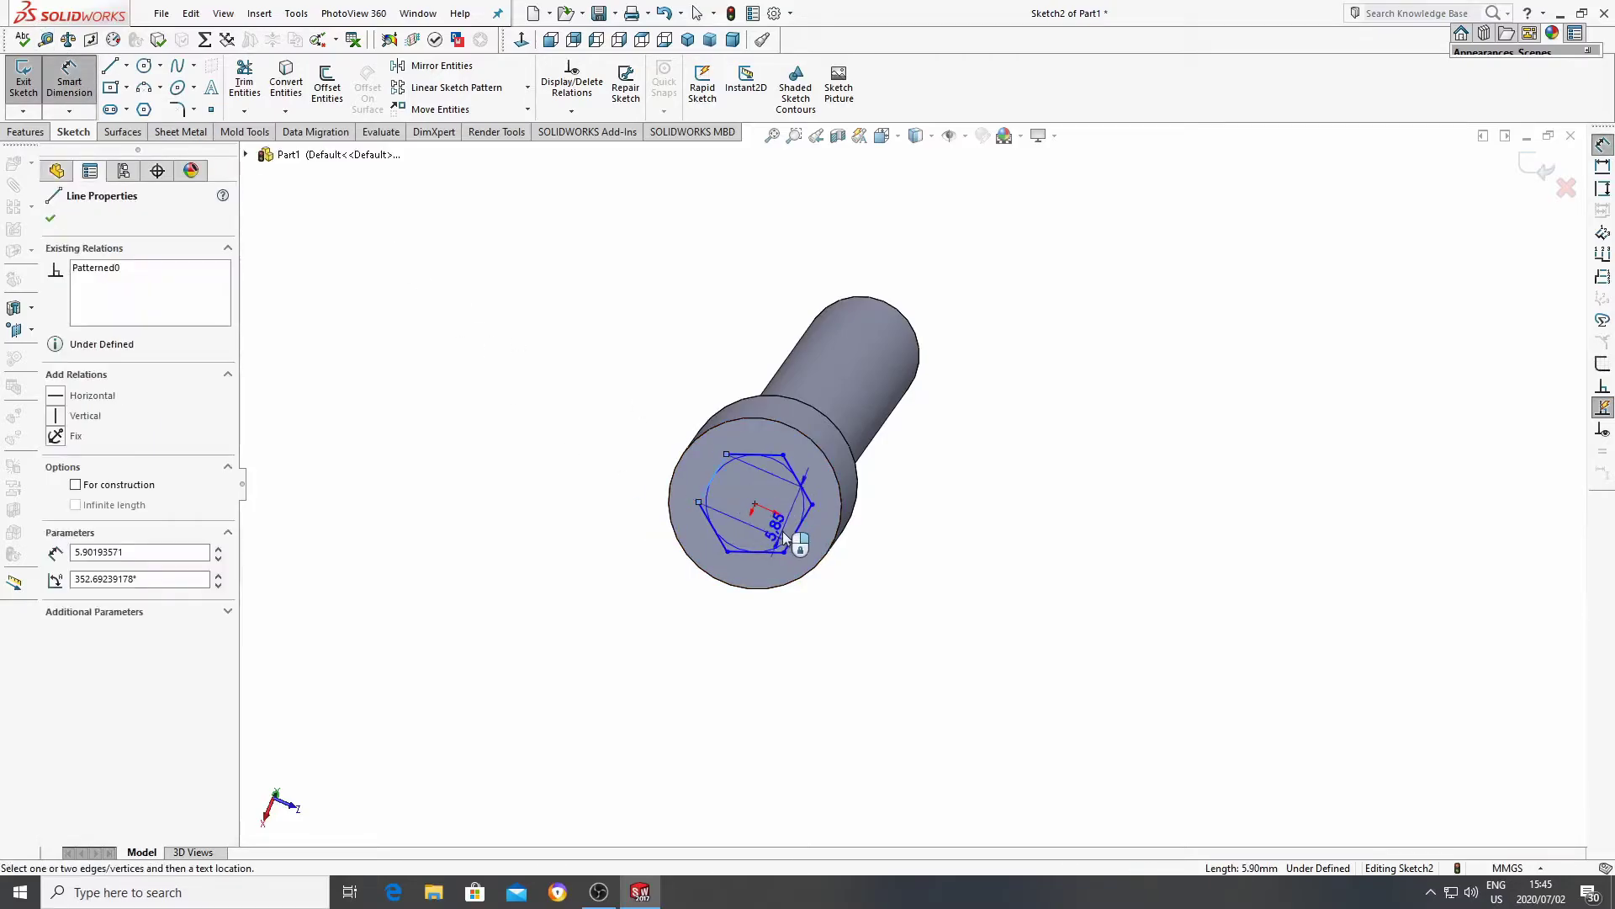
click(792, 538)
click(655, 683)
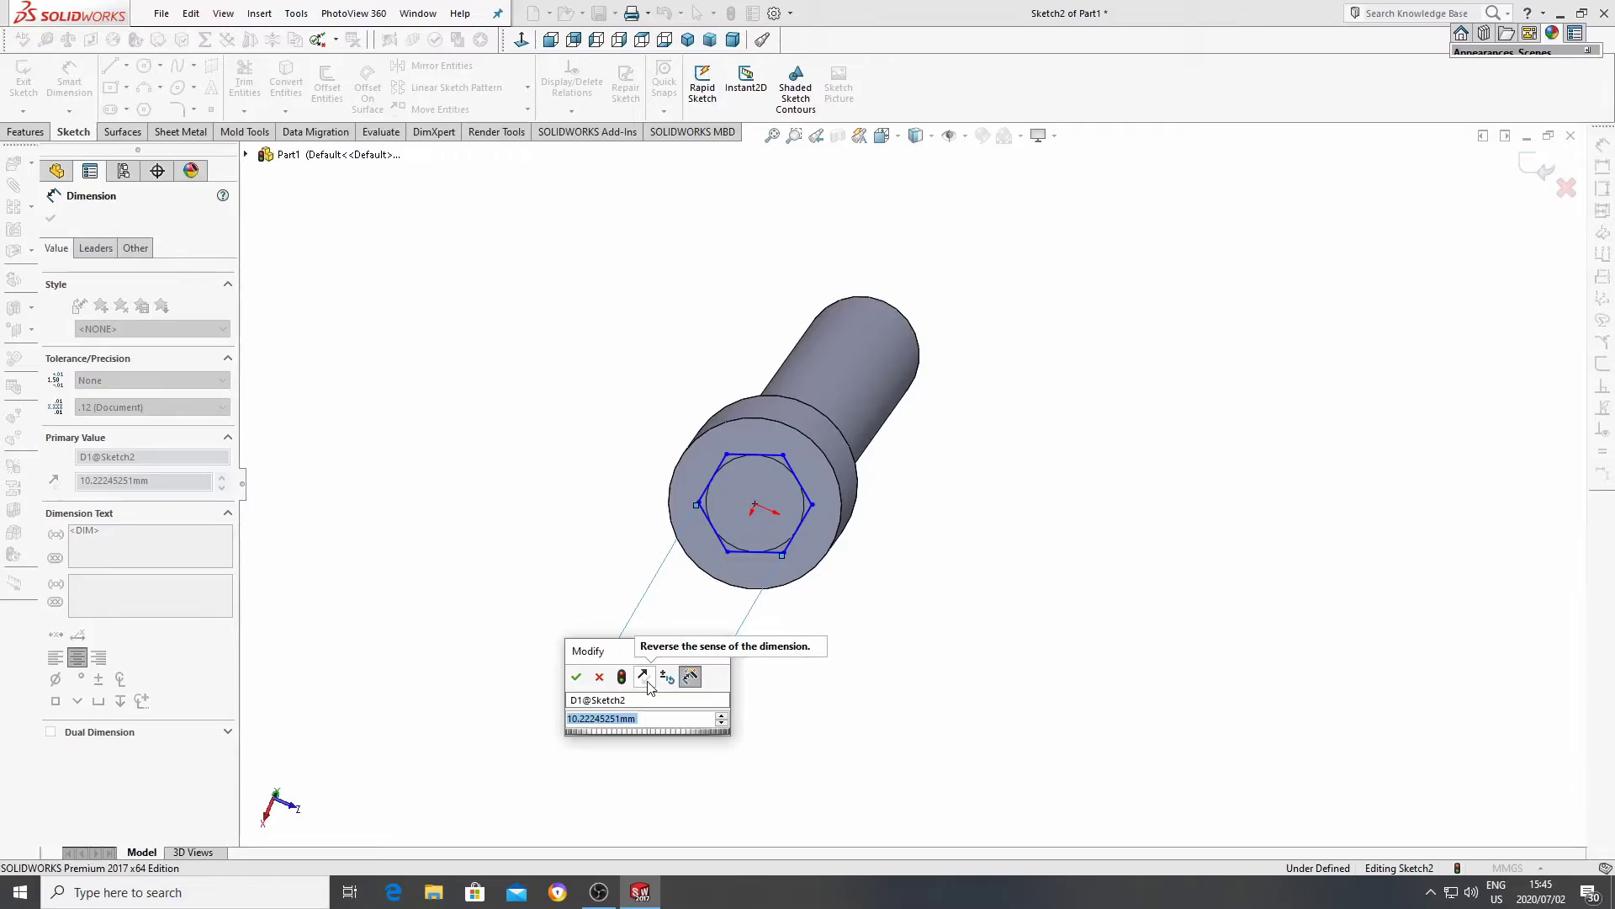
text(10.2)
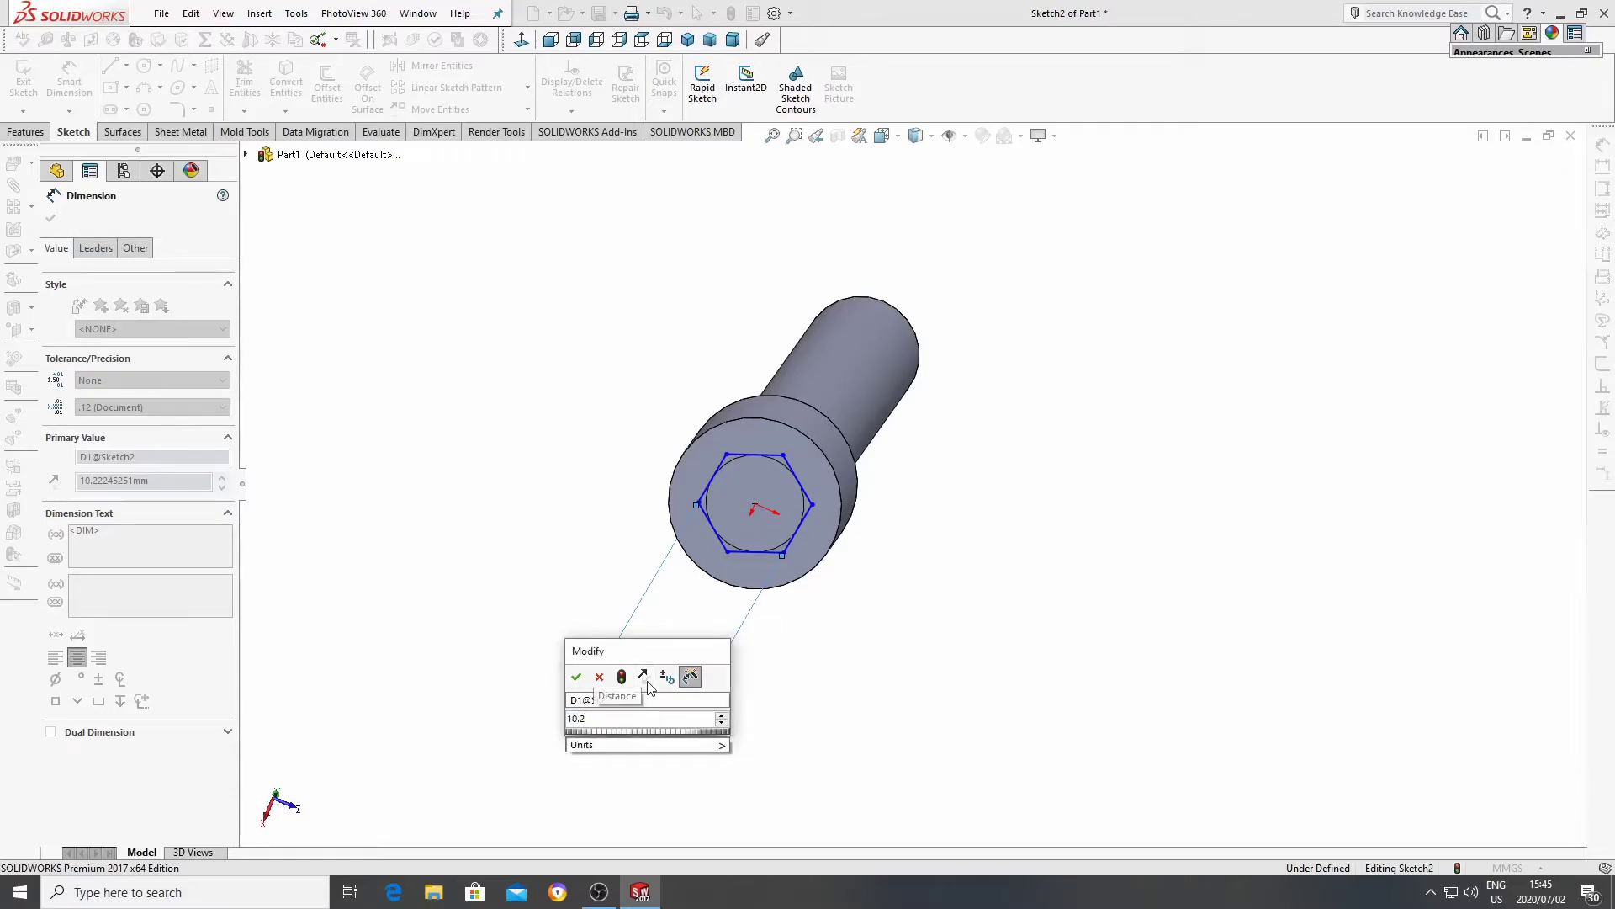
click(576, 677)
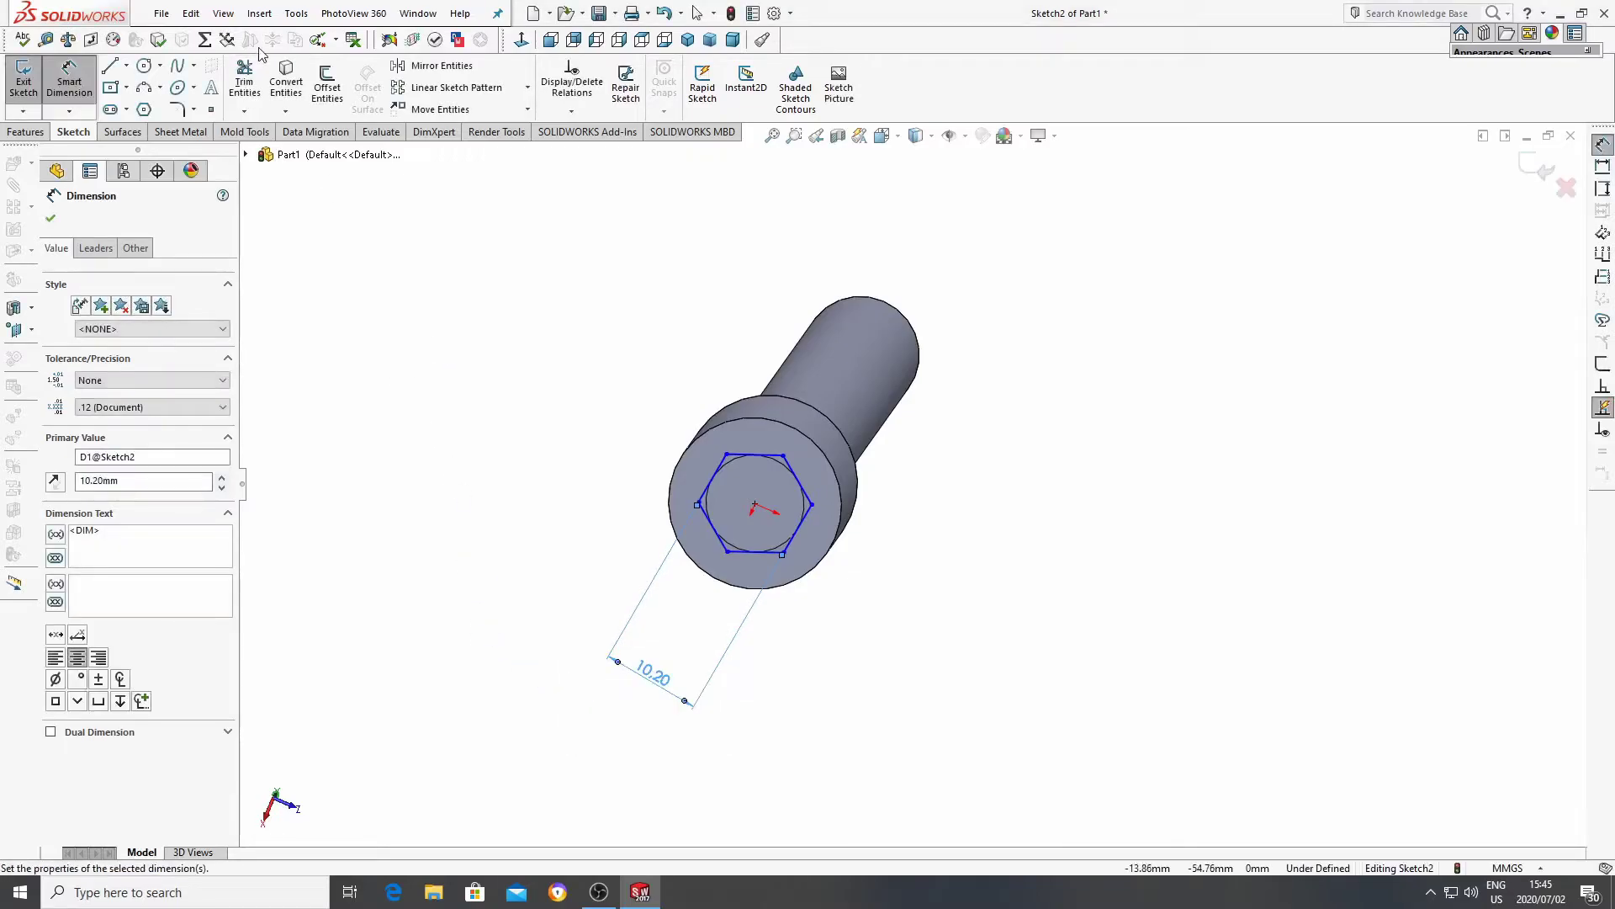
Exit the sketch and cut the hexagon blind into the head to a depth of 7.5 mm.
click(25, 81)
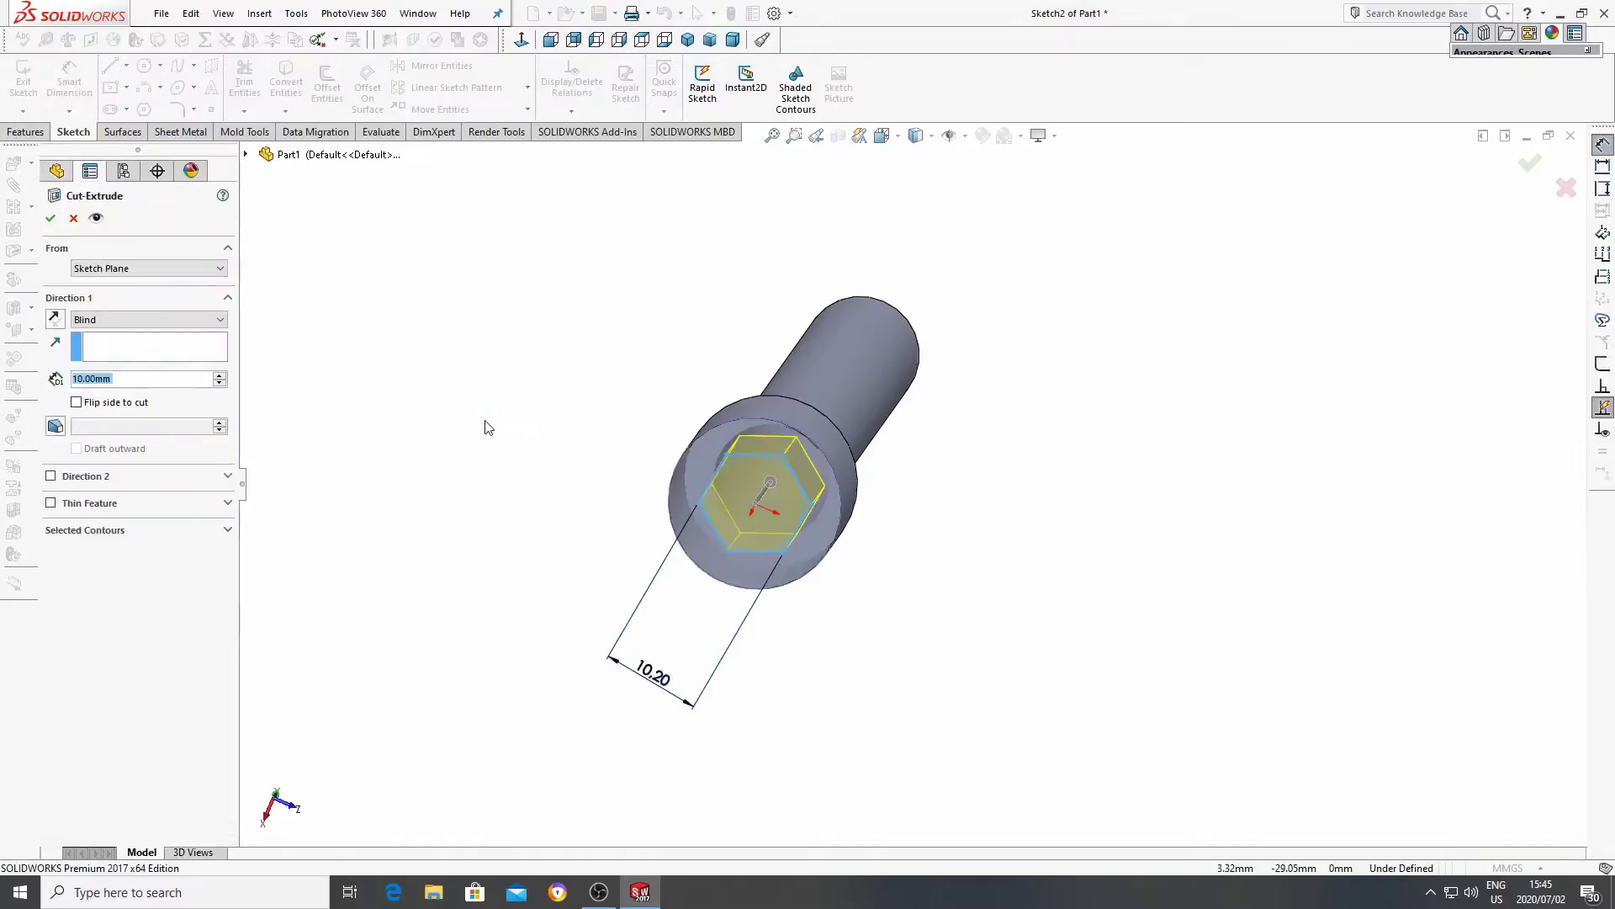
middle_drag(927, 613, 858, 609)
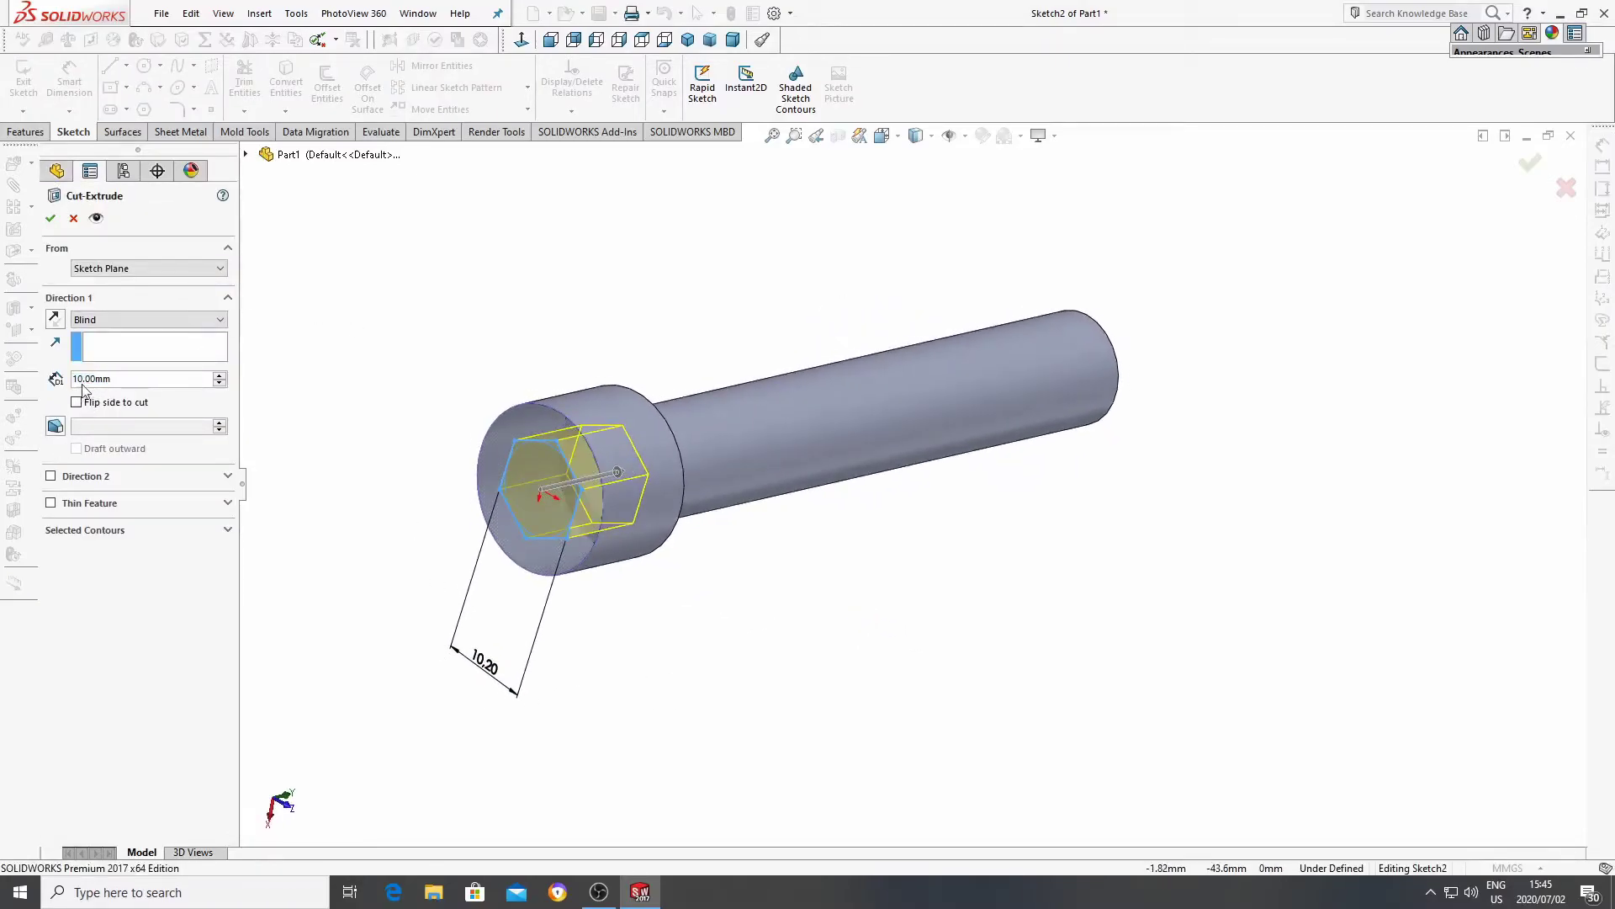
double_click(116, 386)
text(7.5)
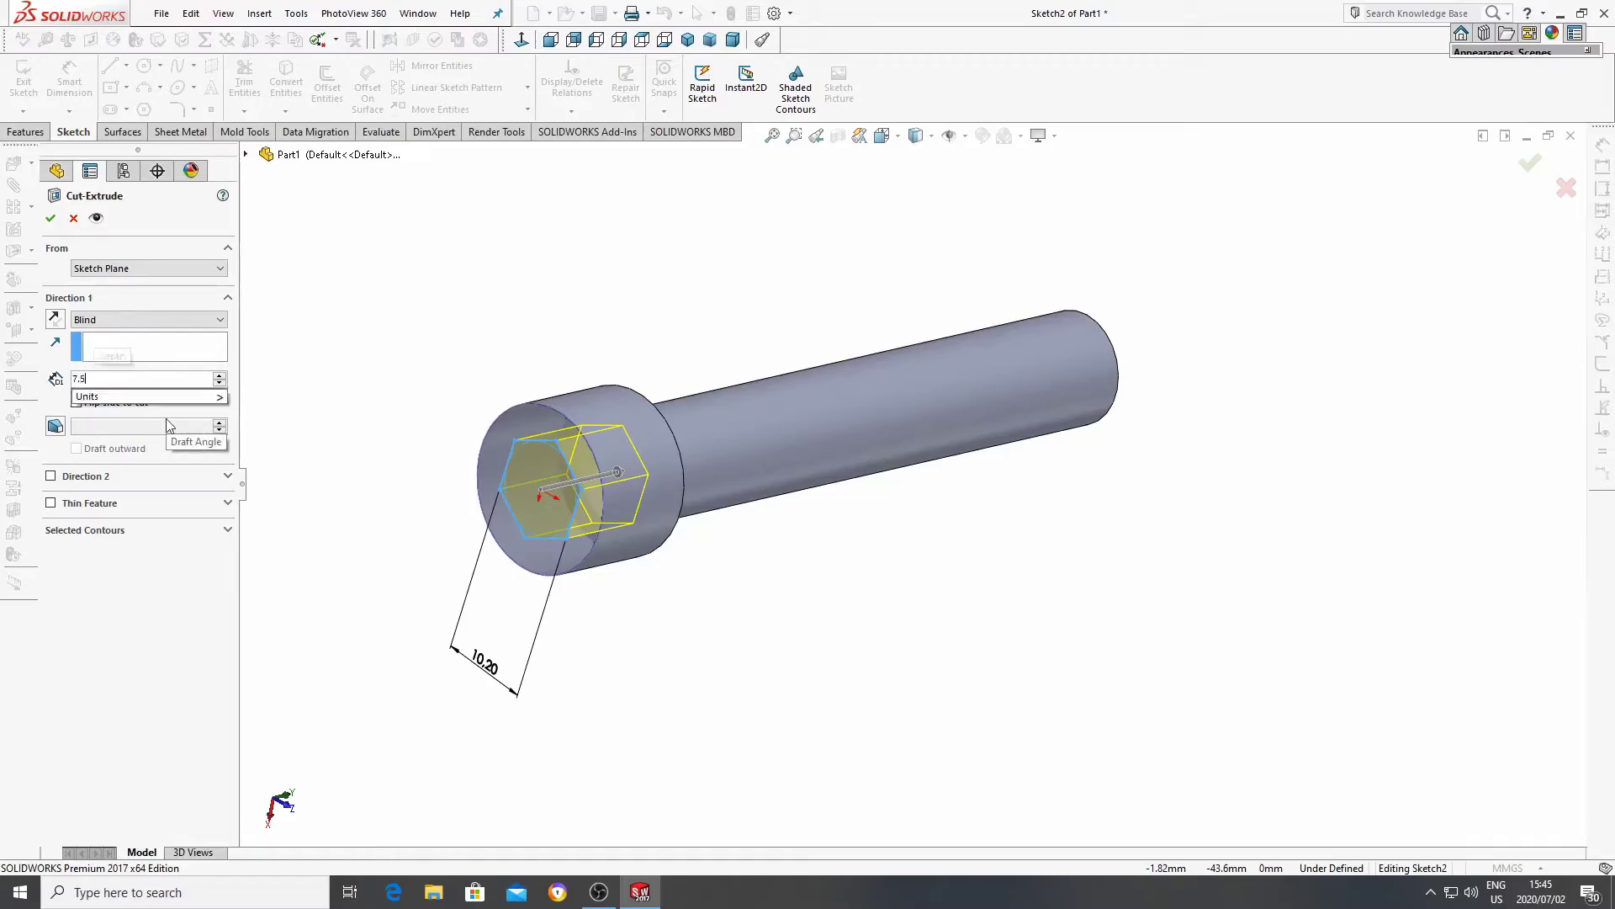
click(55, 219)
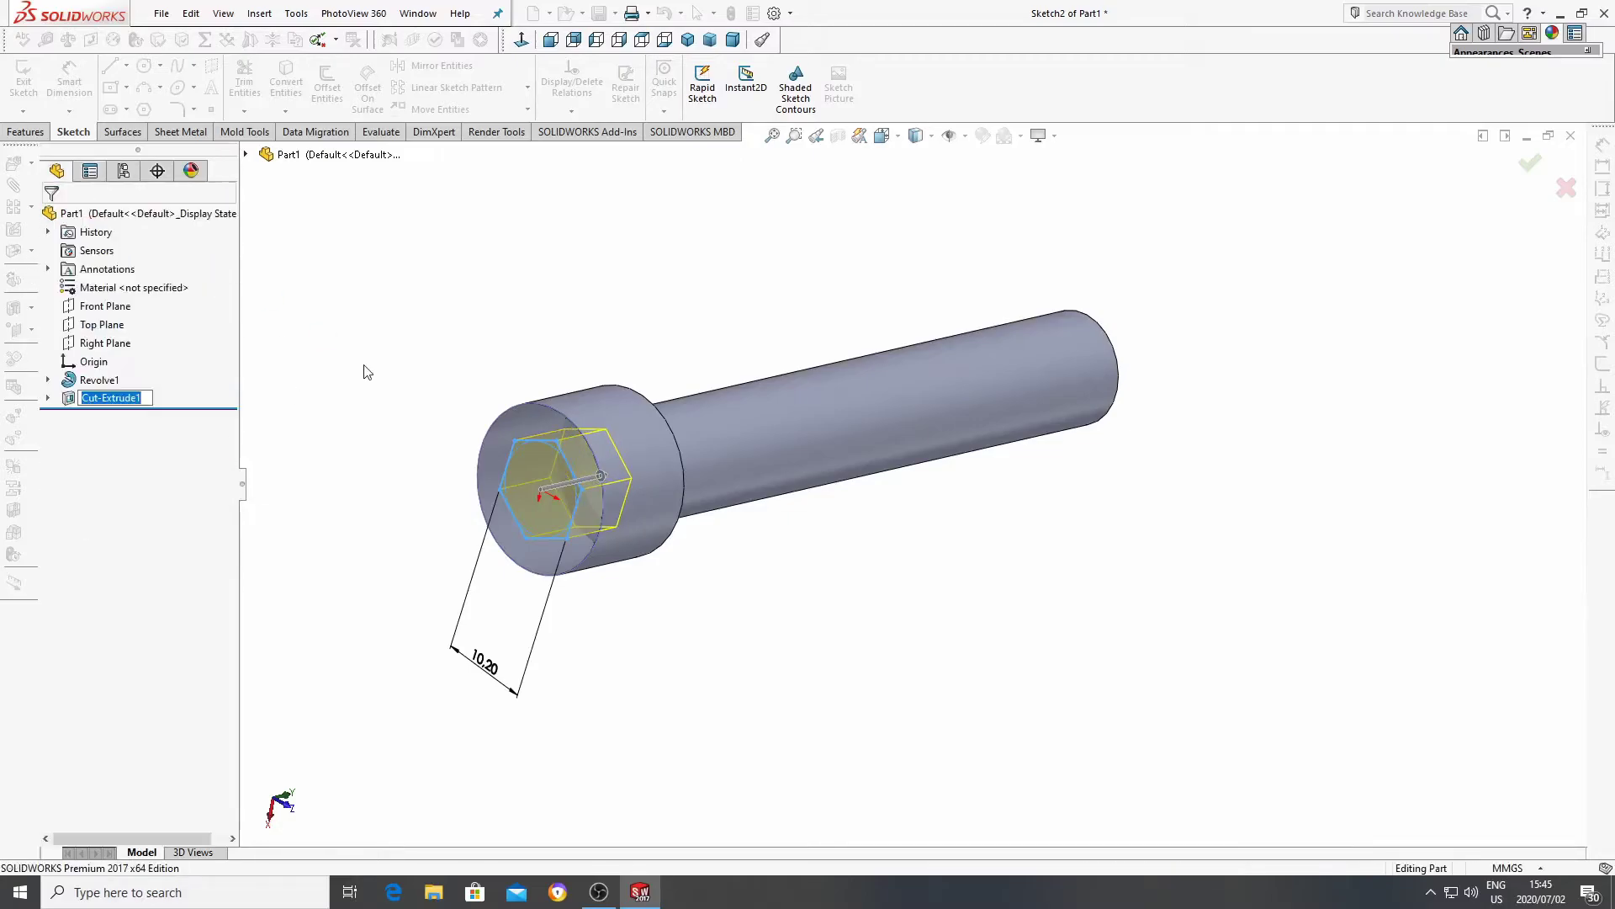
Chamfer the edges of the head's flat socket-side face with a 0.5 mm distance at 45 degrees.
middle_drag(692, 624, 732, 695)
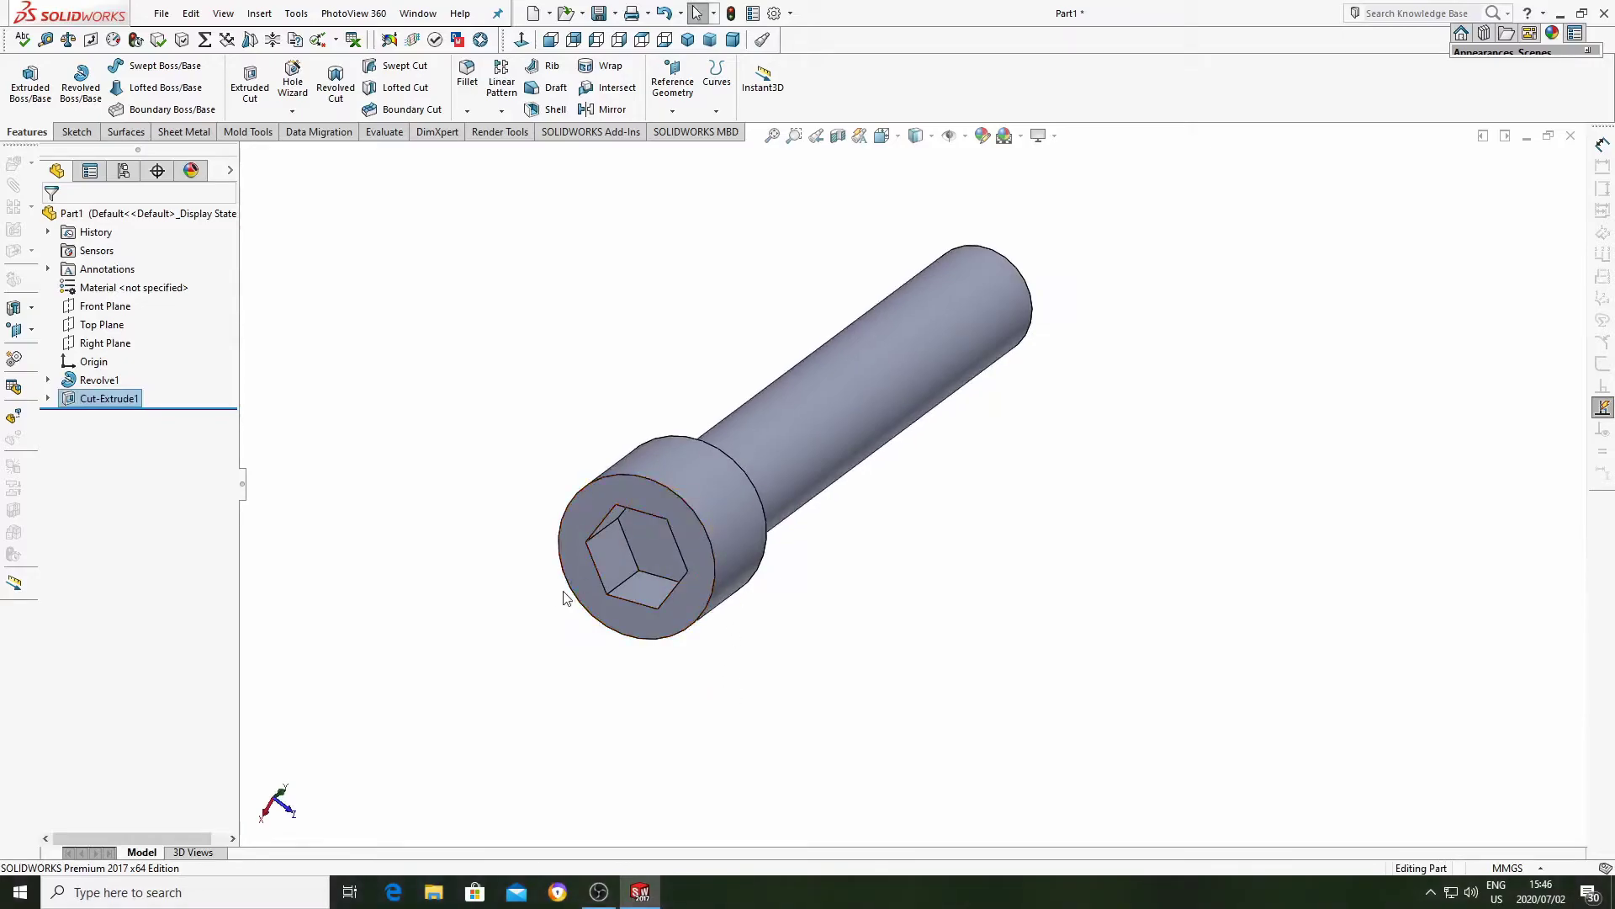
click(467, 110)
click(488, 150)
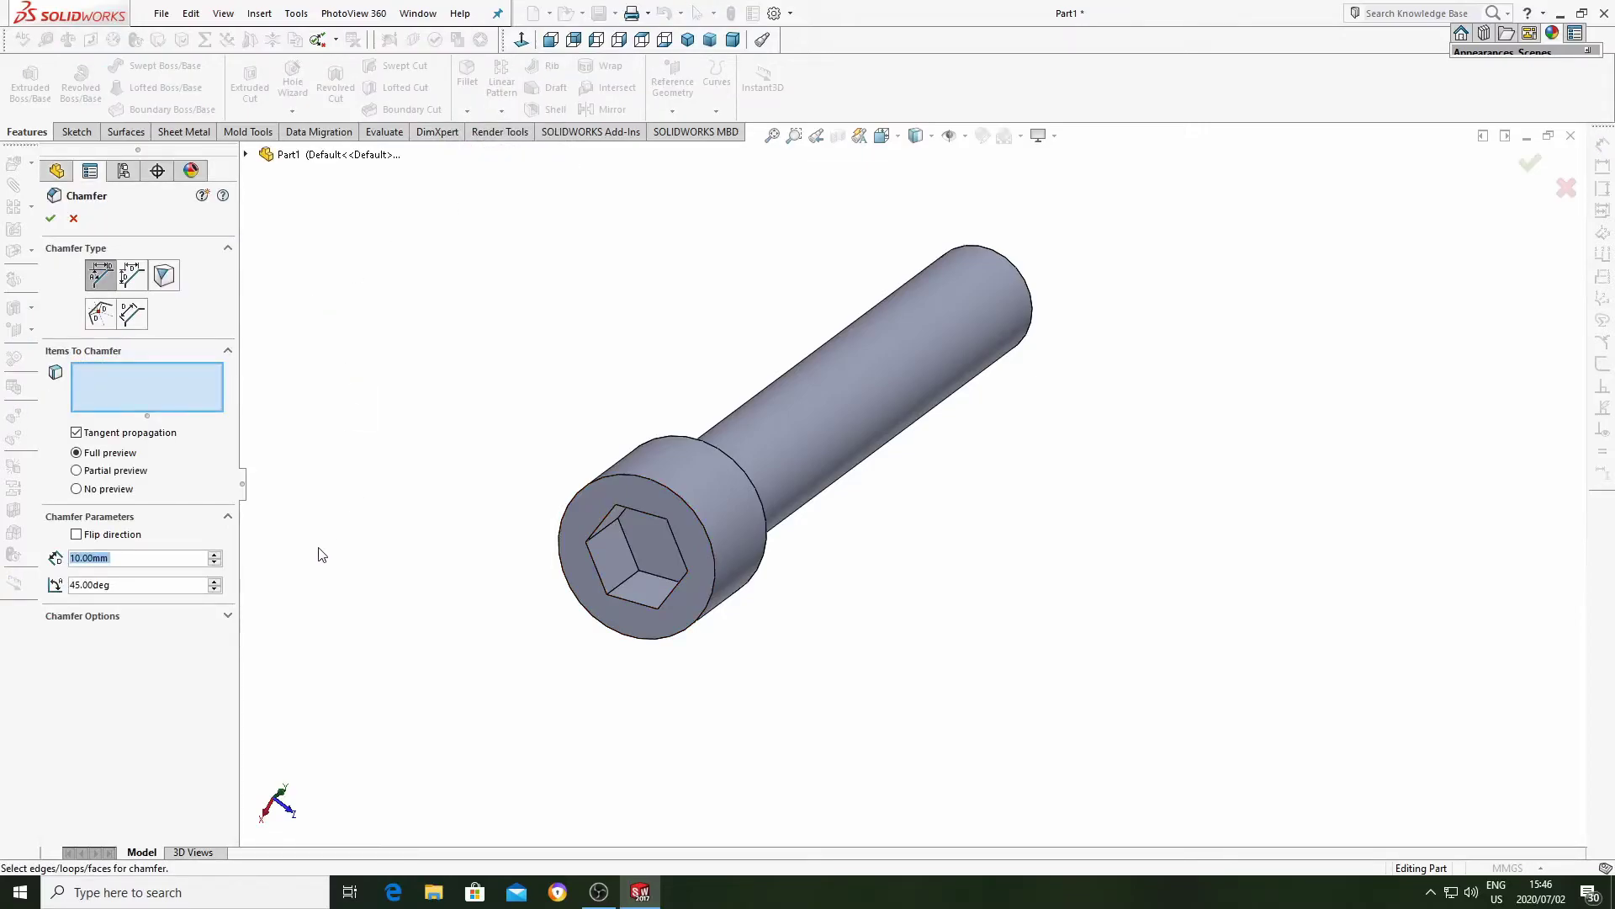
text(.5)
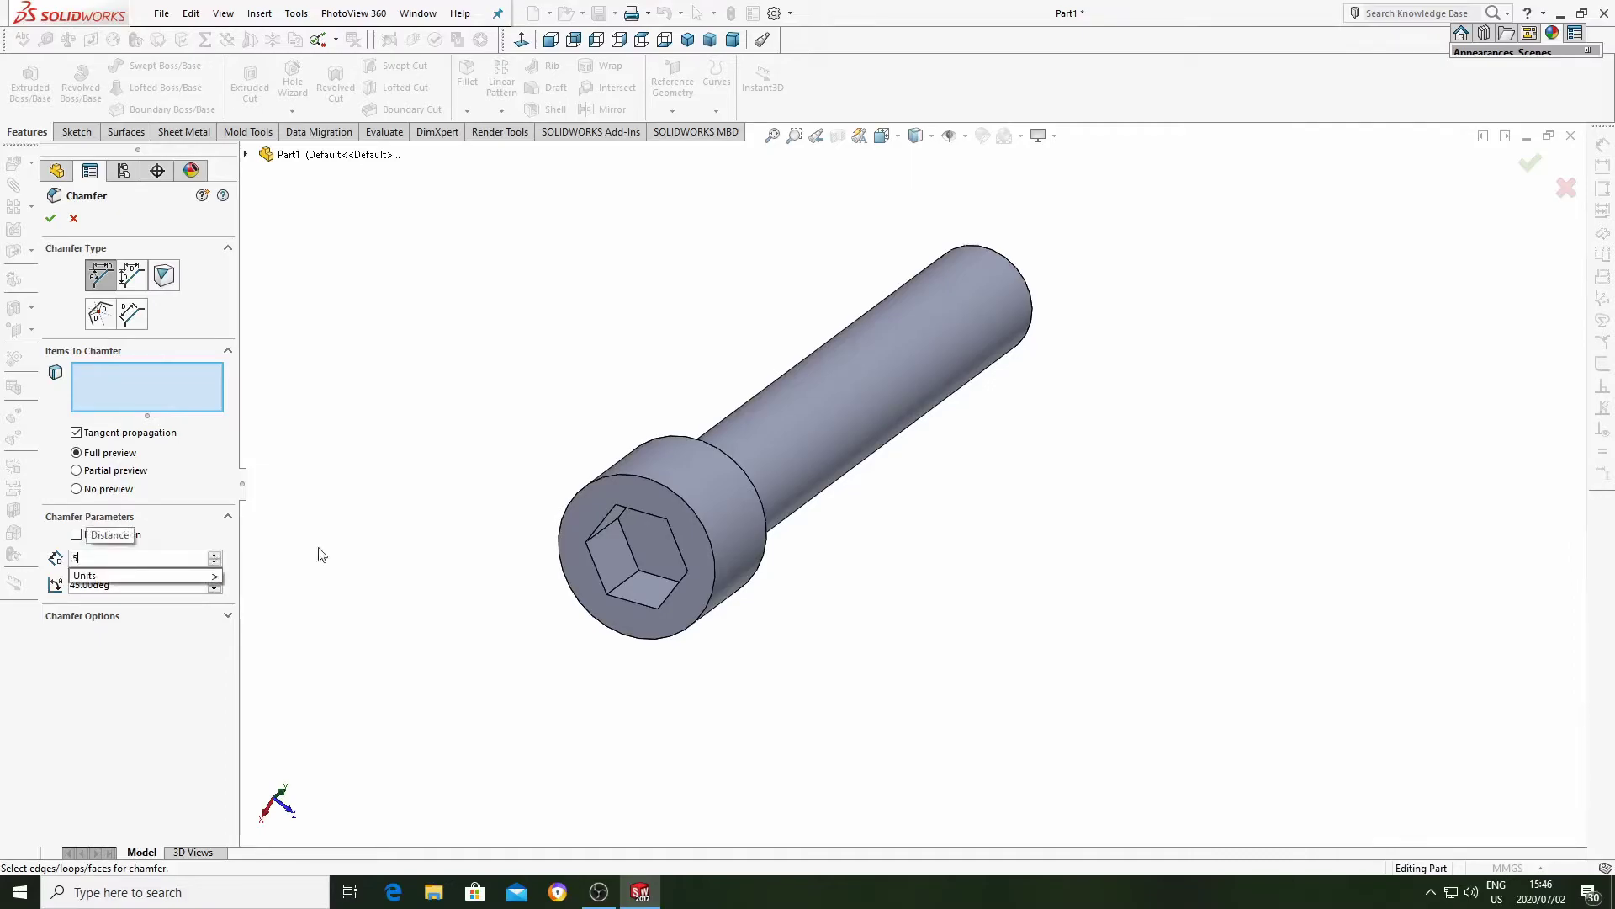
click(587, 580)
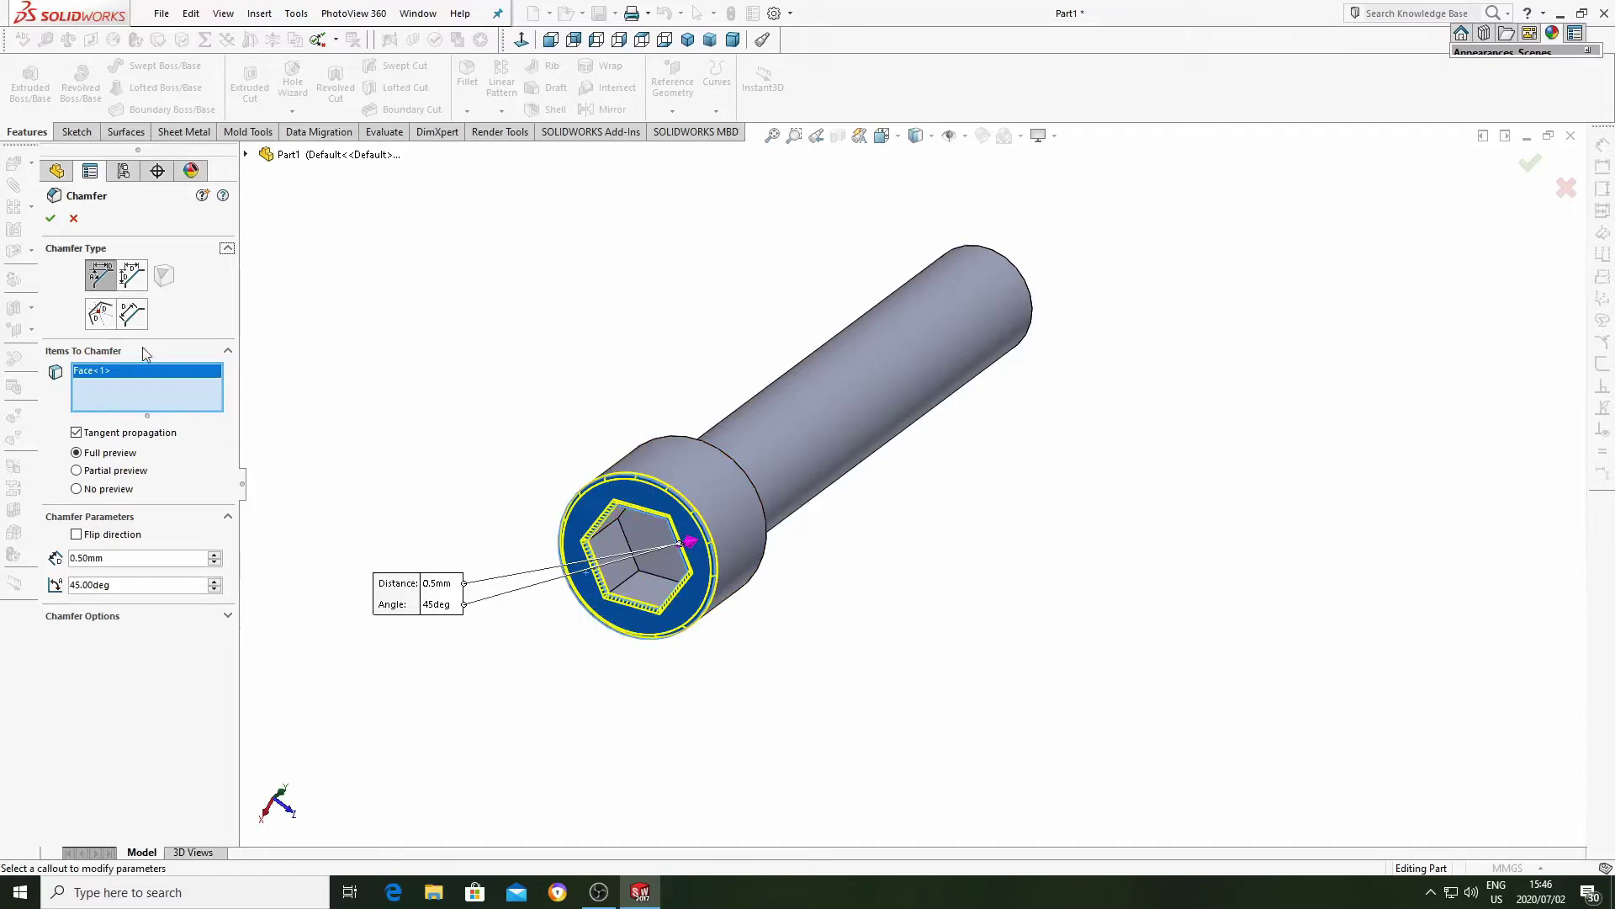
click(50, 218)
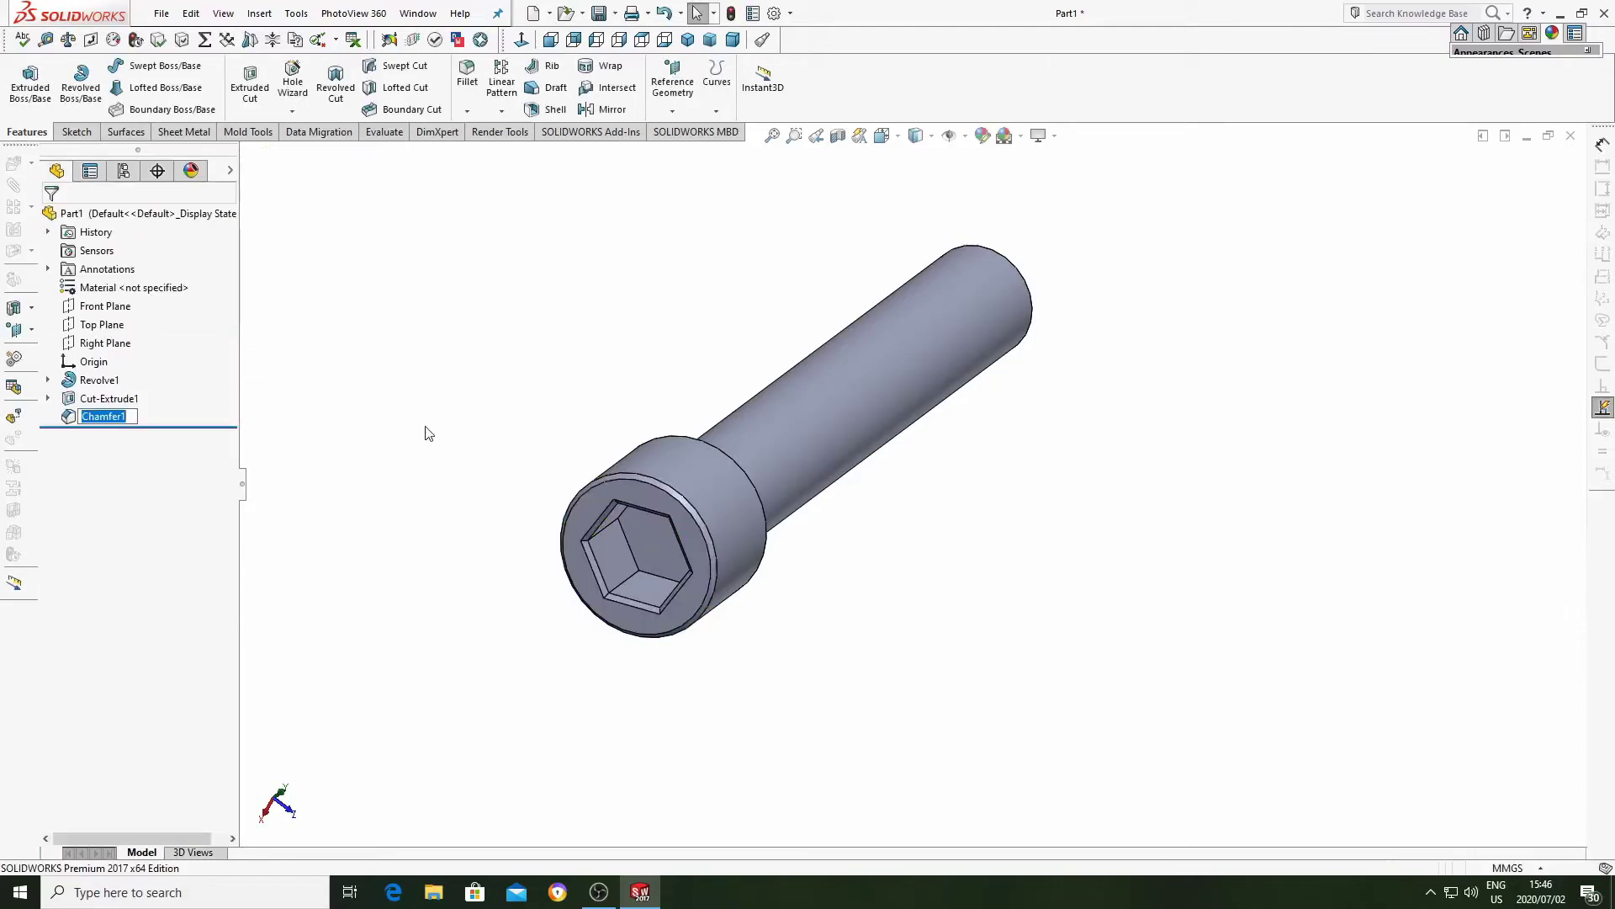
Chamfer the head's outer rim on the shank side with a 0.25 mm distance at 45 degrees.
middle_drag(412, 483, 454, 652)
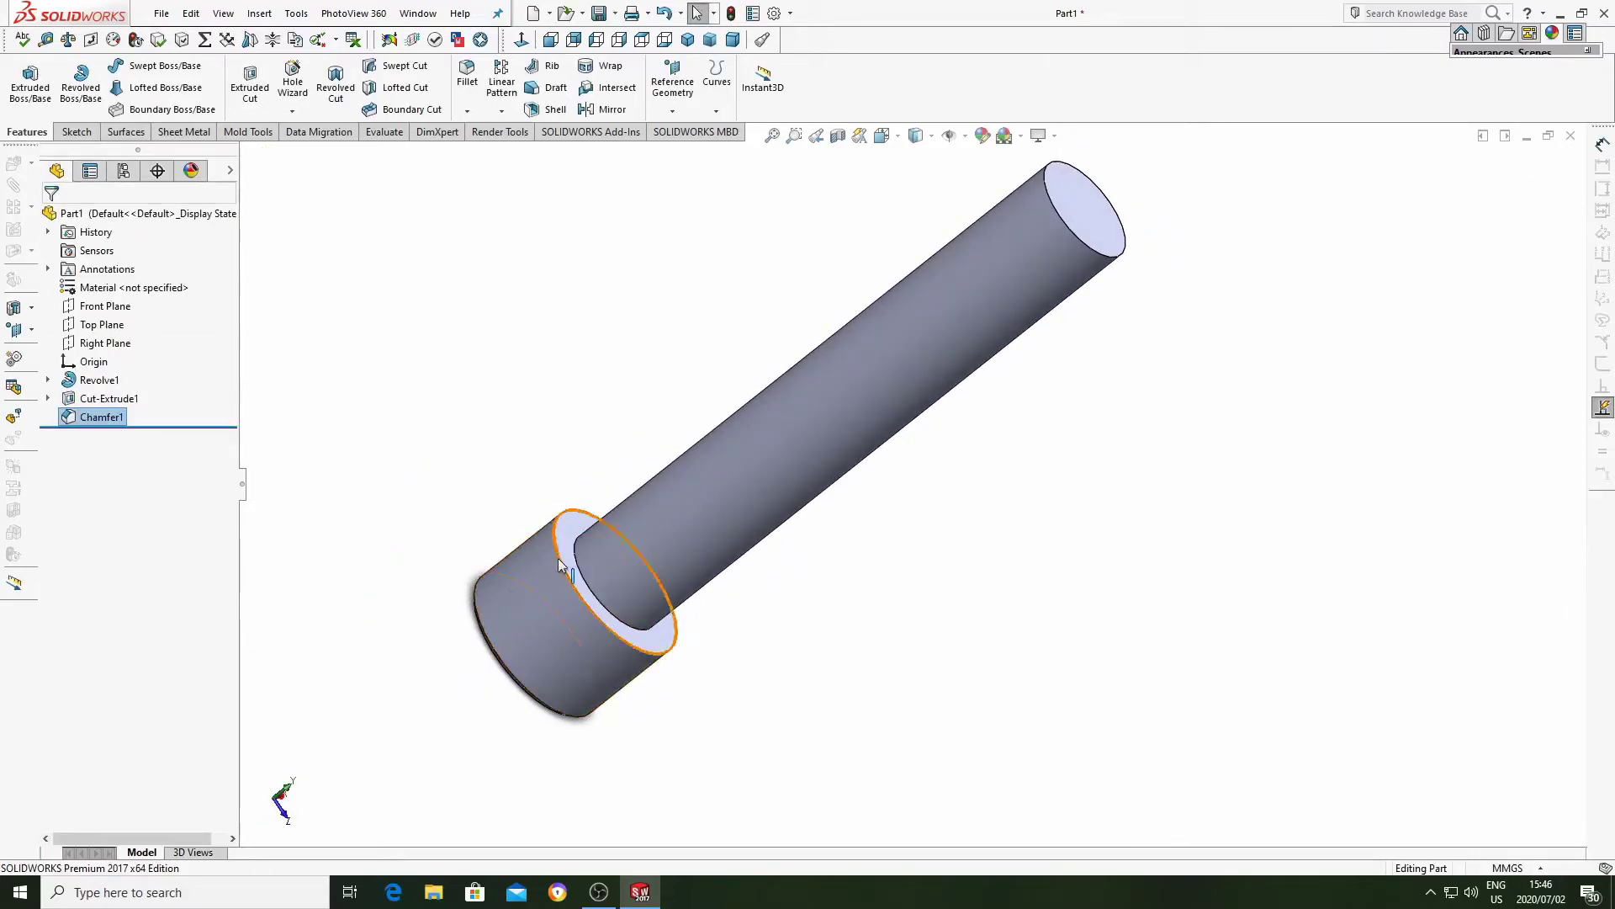
click(467, 111)
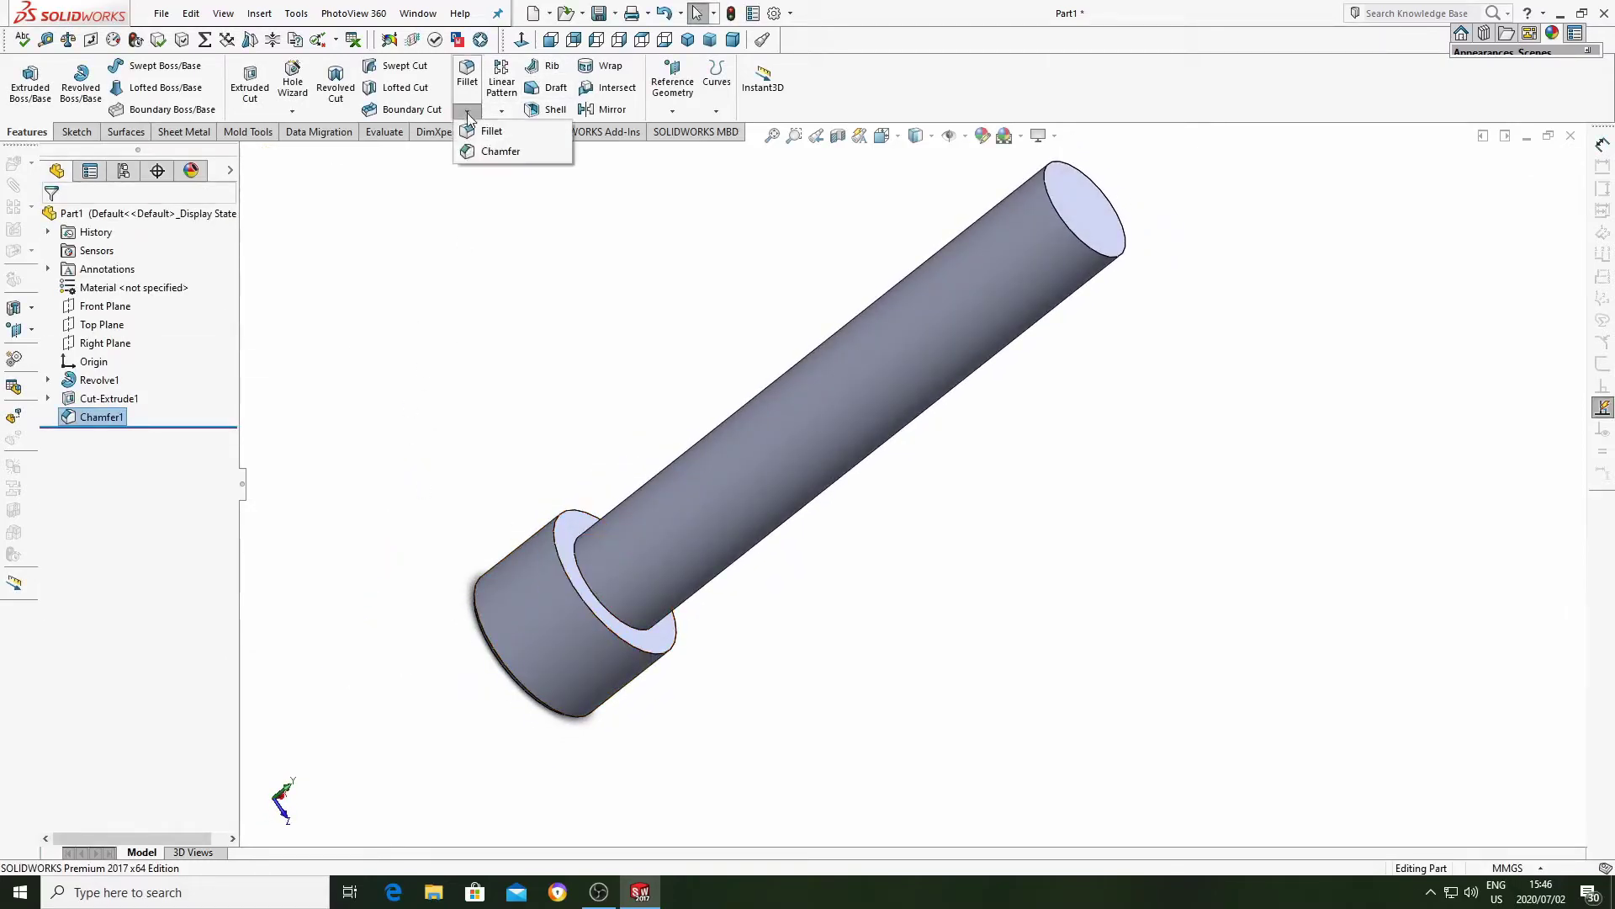
click(500, 152)
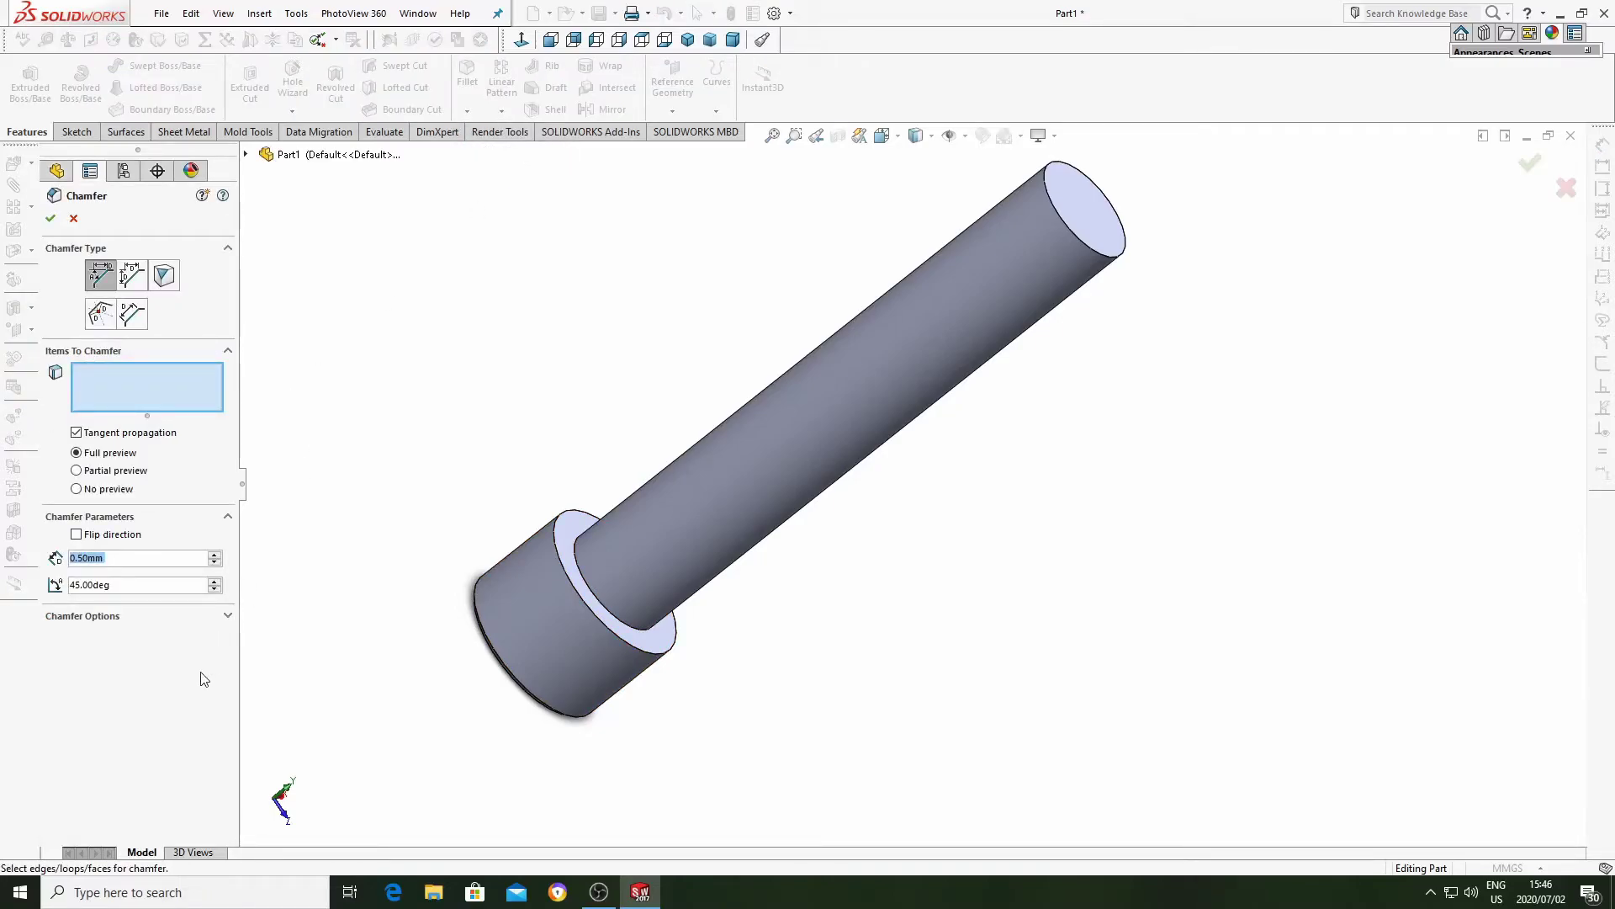
text(0.25)
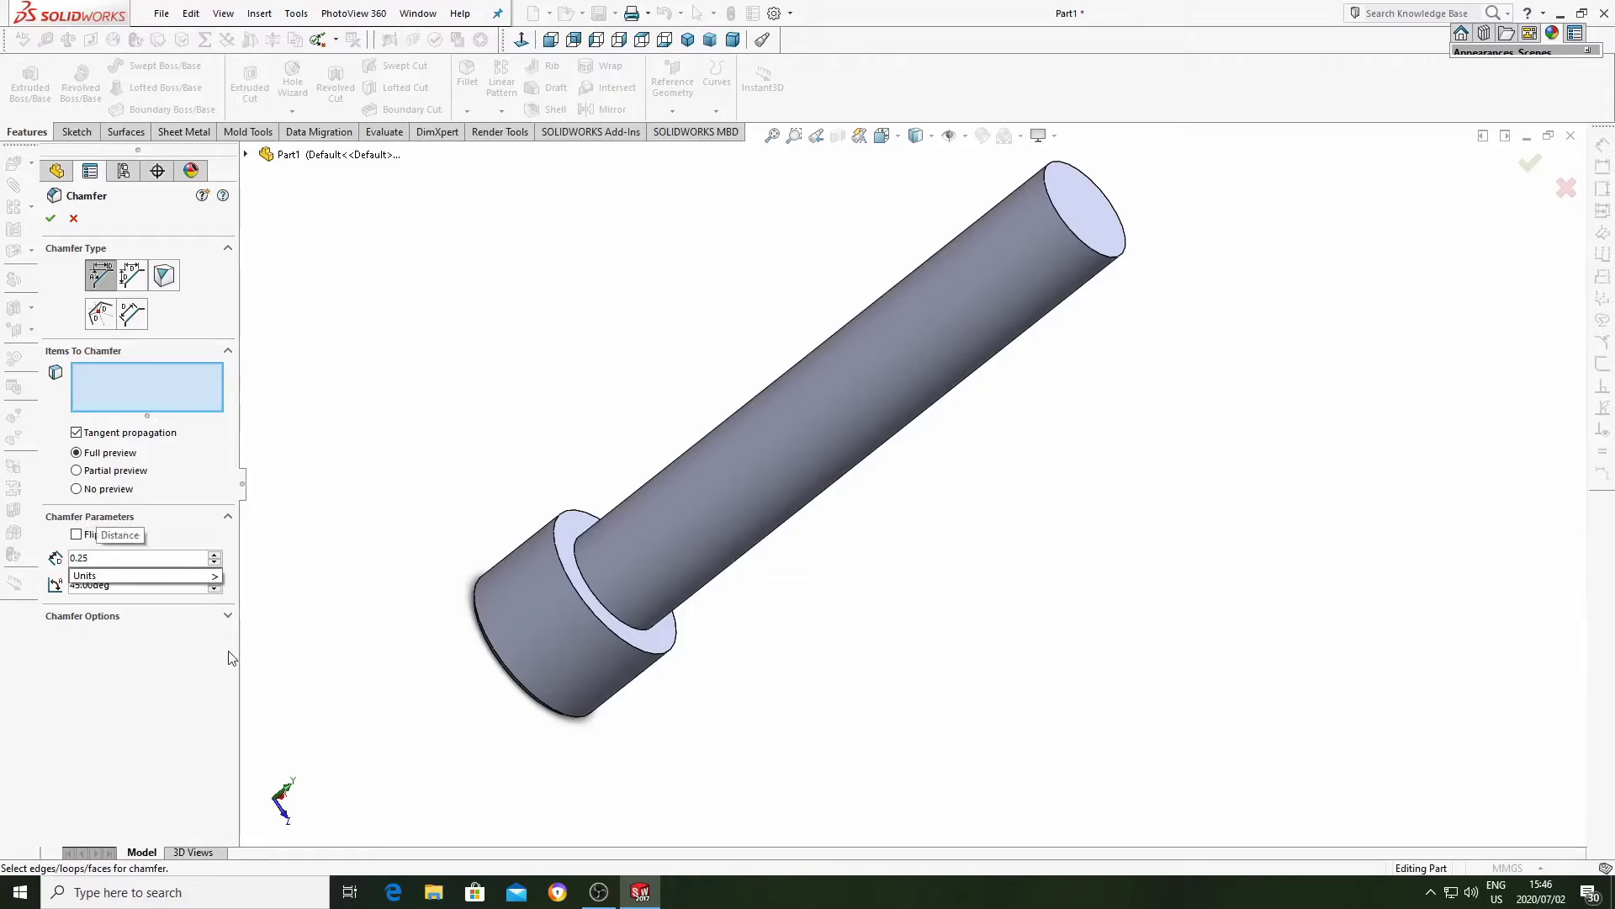
click(559, 562)
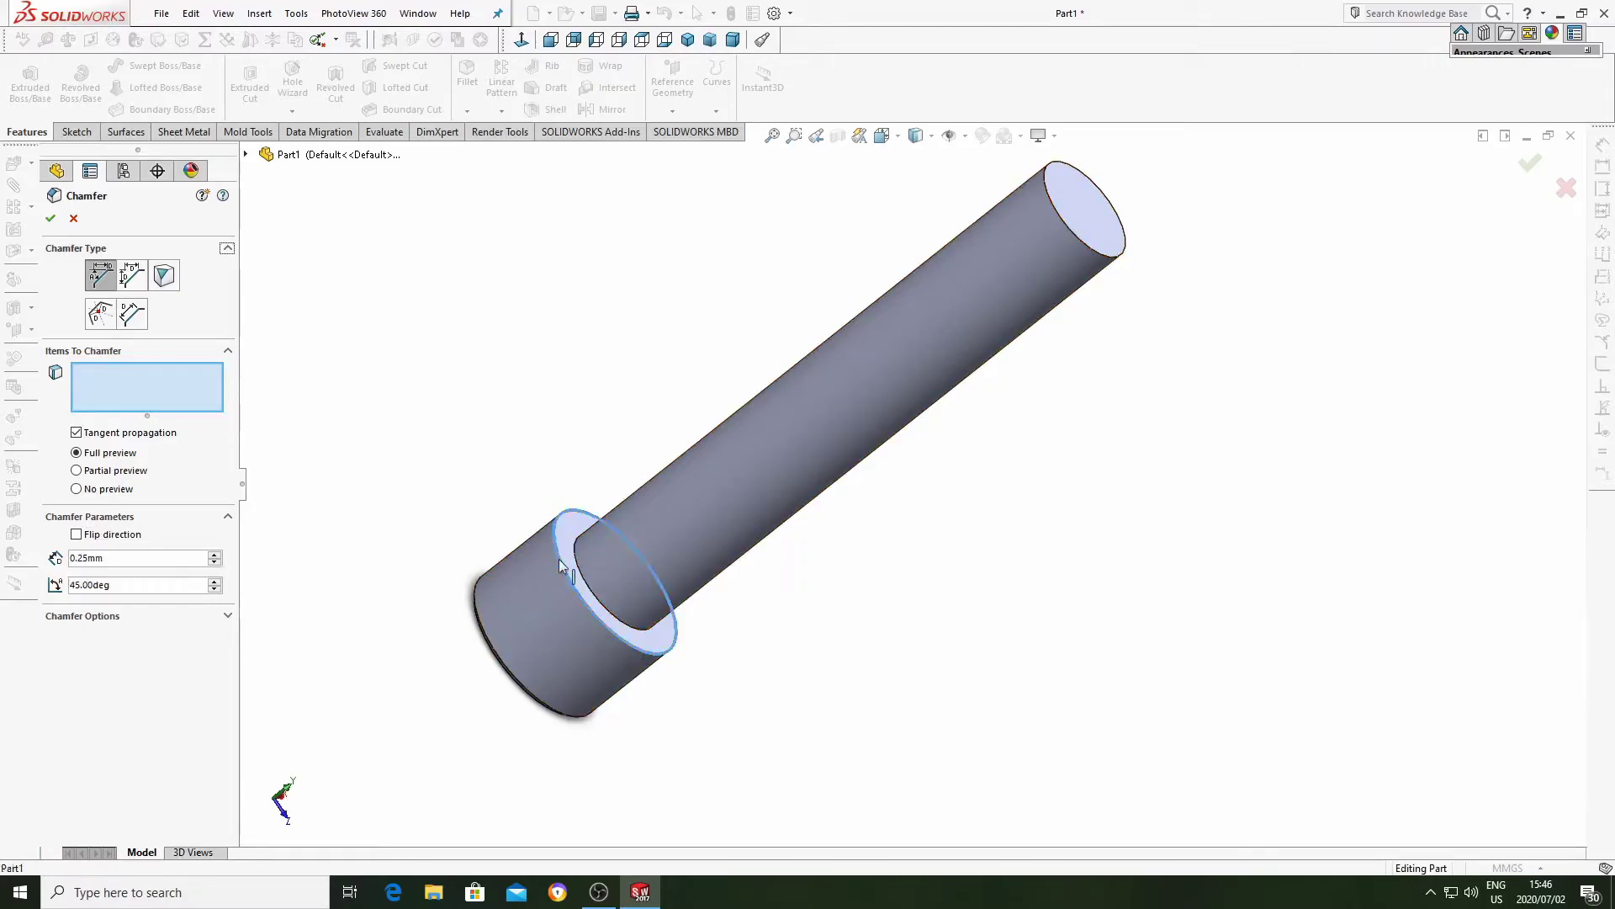
click(51, 218)
Cut a blind Metric Die M12x1.75 thread 52 mm long into the shank, starting from the circular edge at its free end.
middle_drag(431, 416, 831, 366)
scroll(883, 342, up, 3)
middle_drag(1129, 372, 1089, 335)
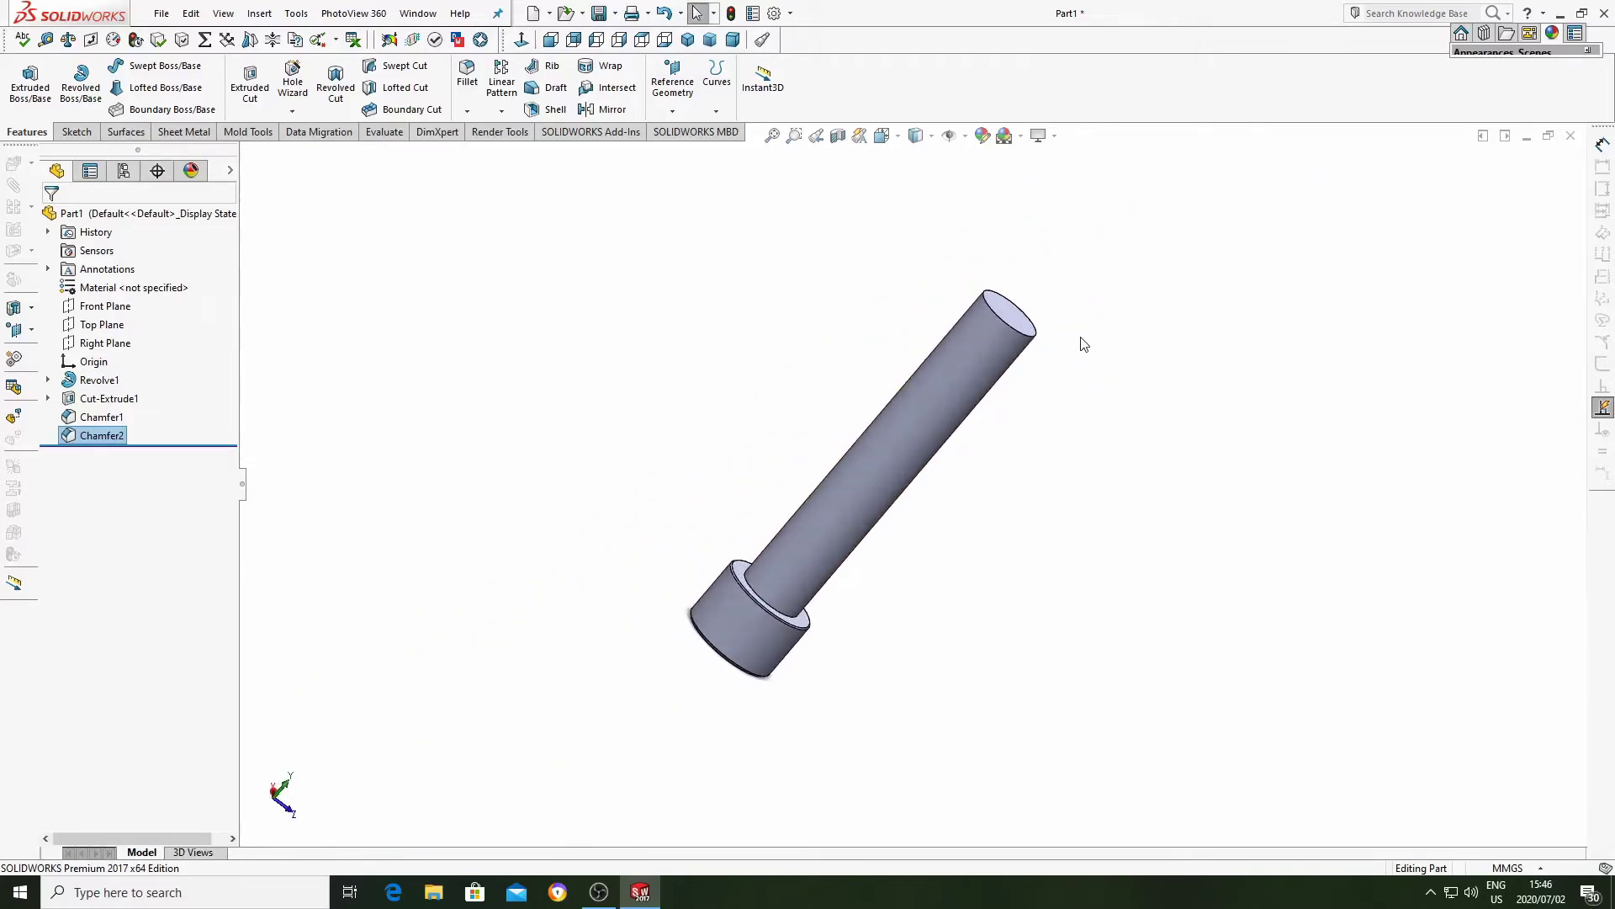
scroll(1088, 335, down, 3)
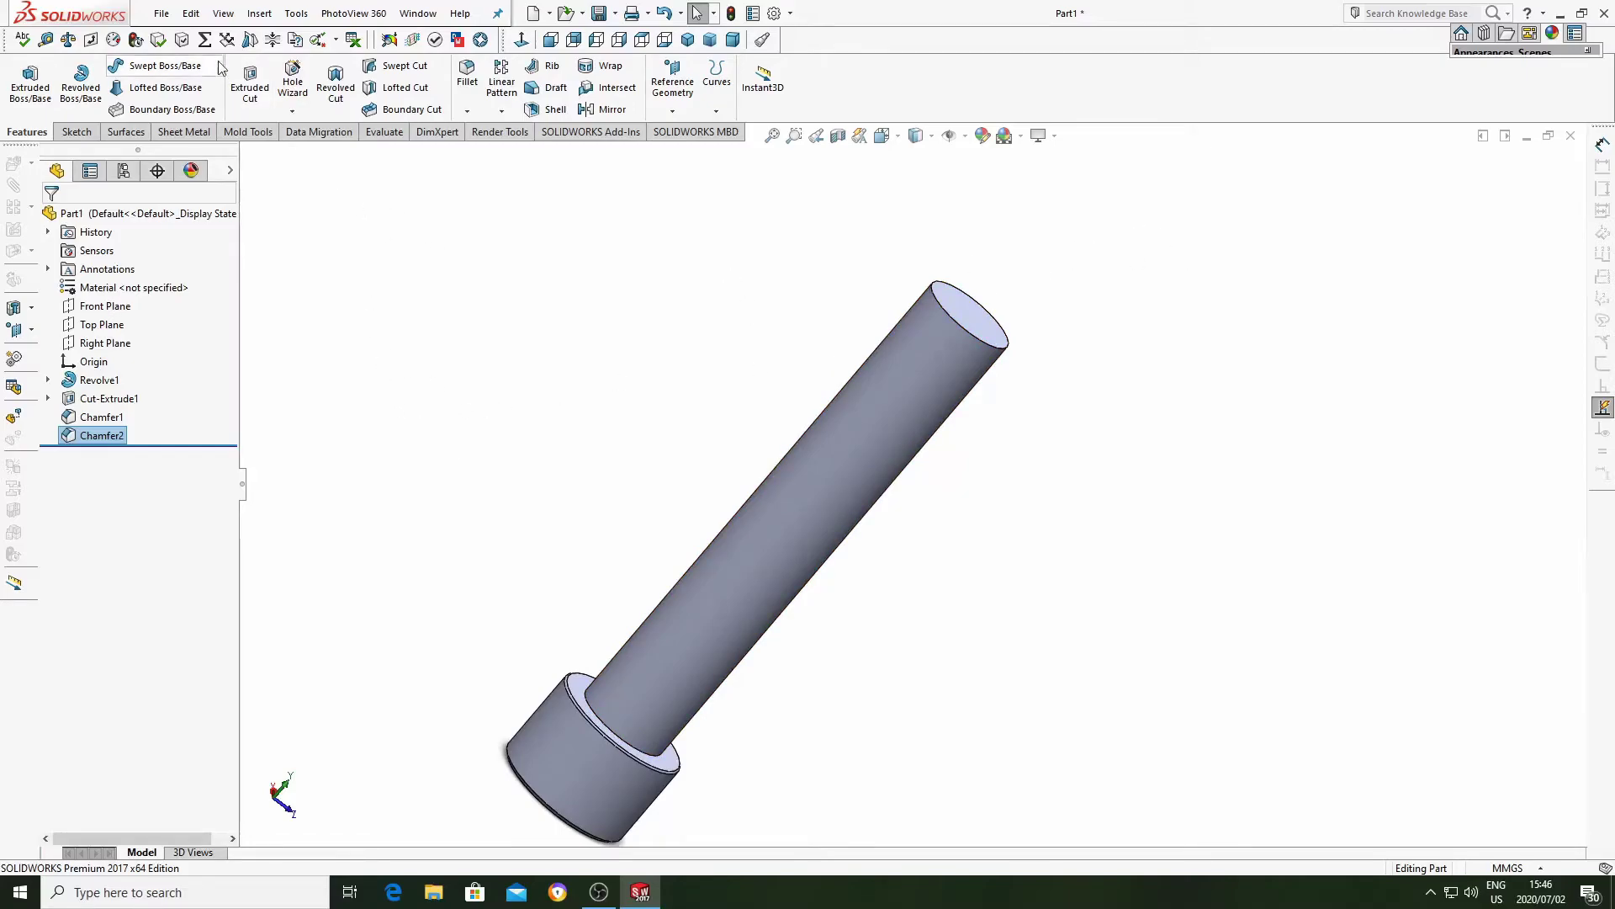
click(262, 15)
click(262, 15)
click(265, 15)
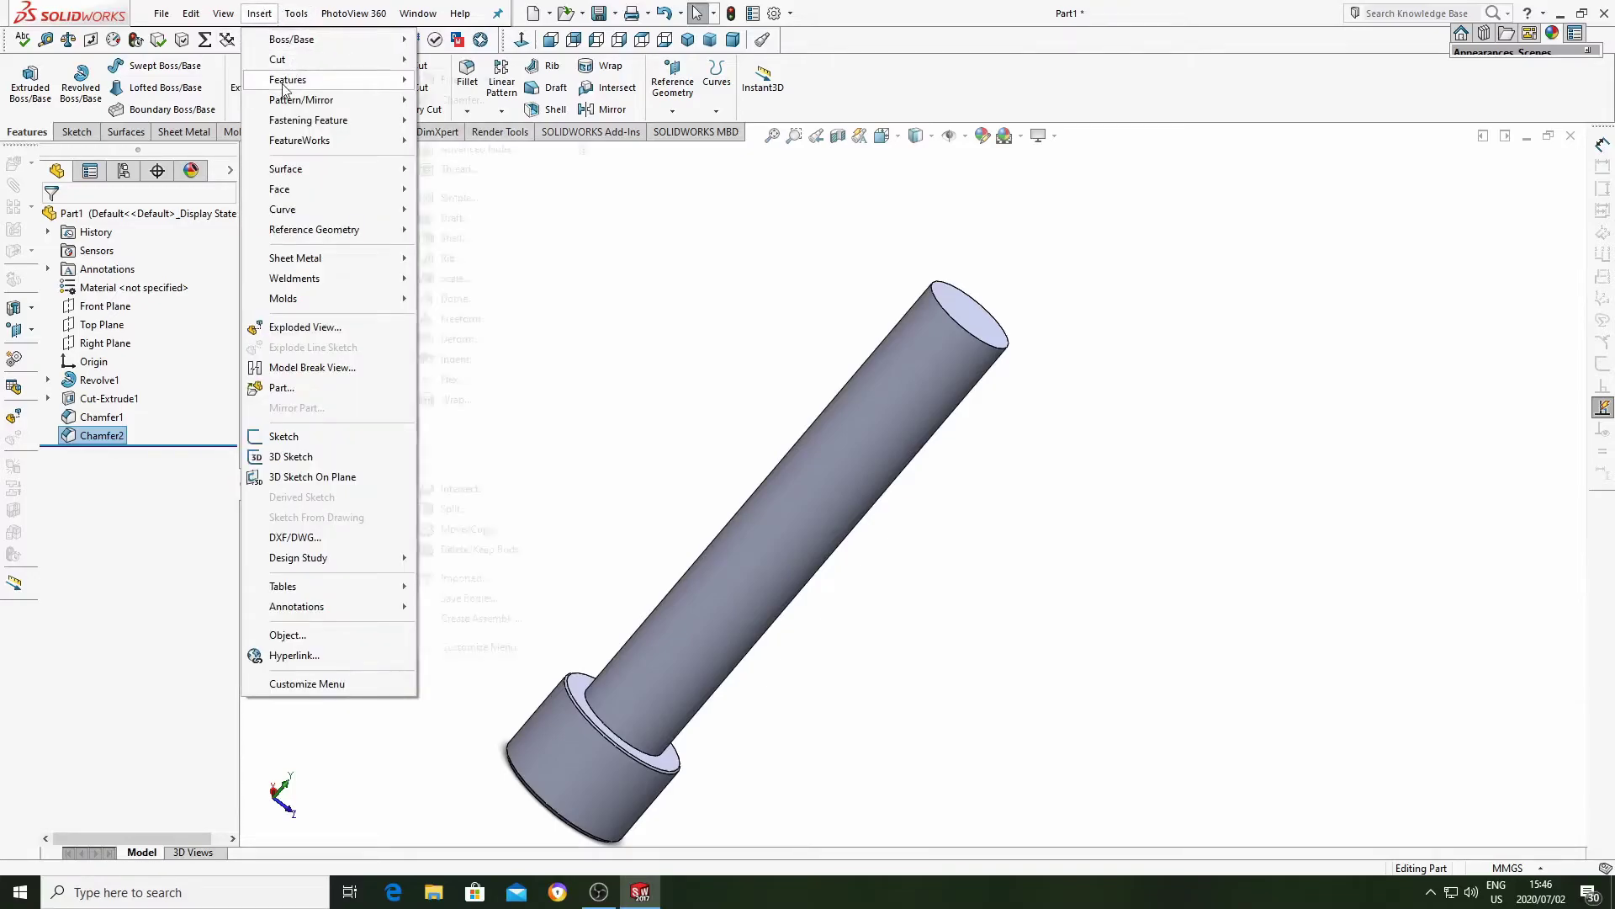
mouse_move(290, 80)
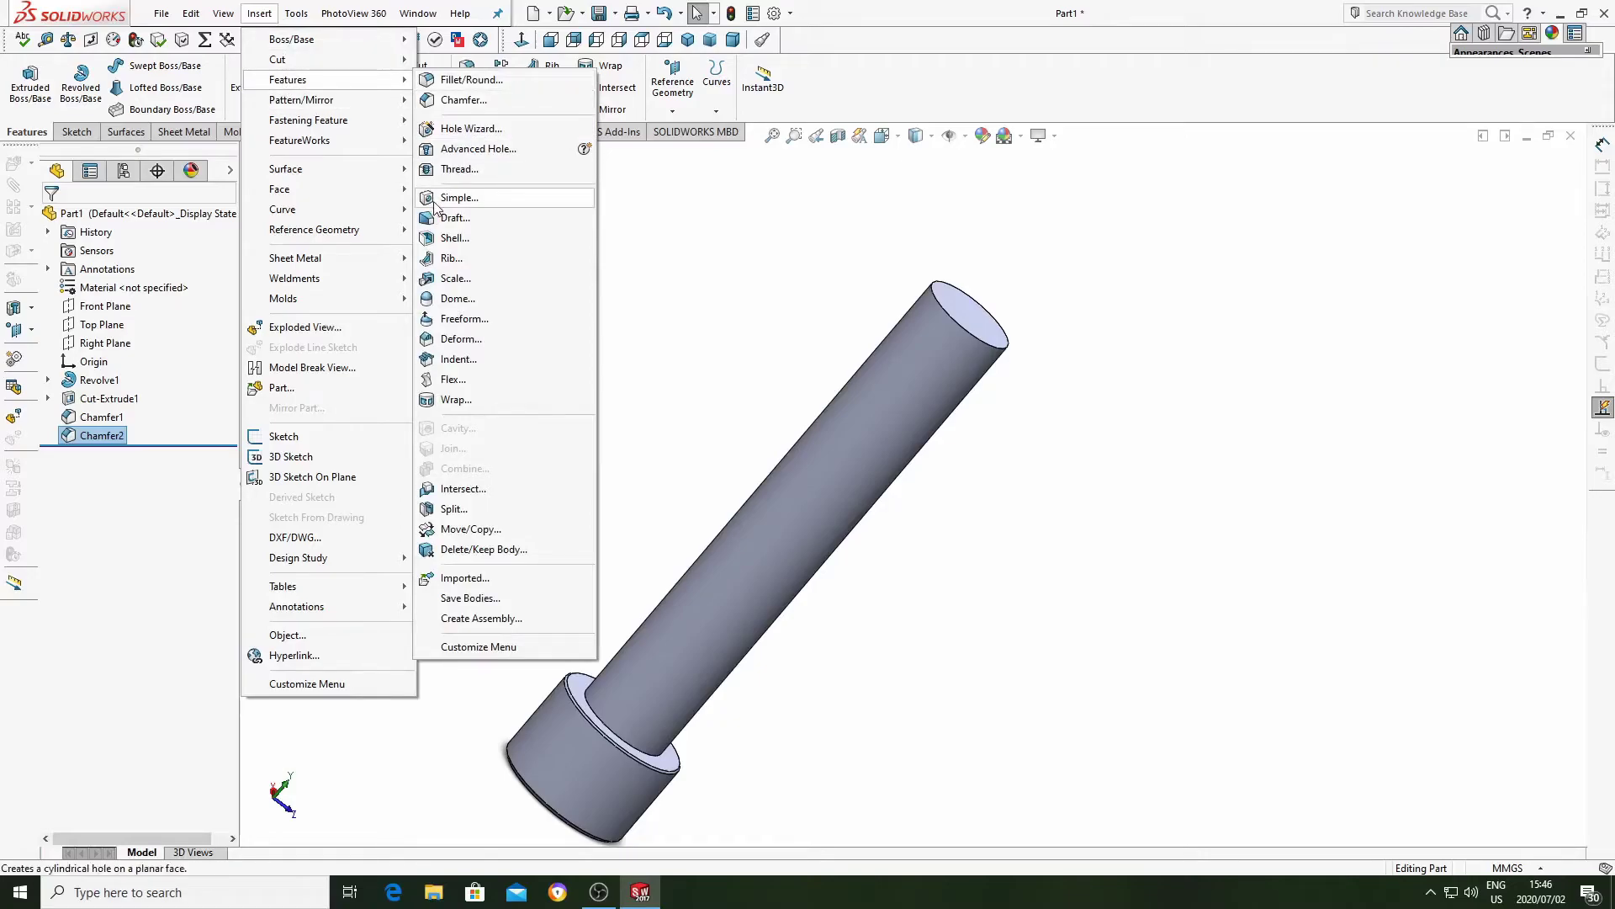
click(455, 171)
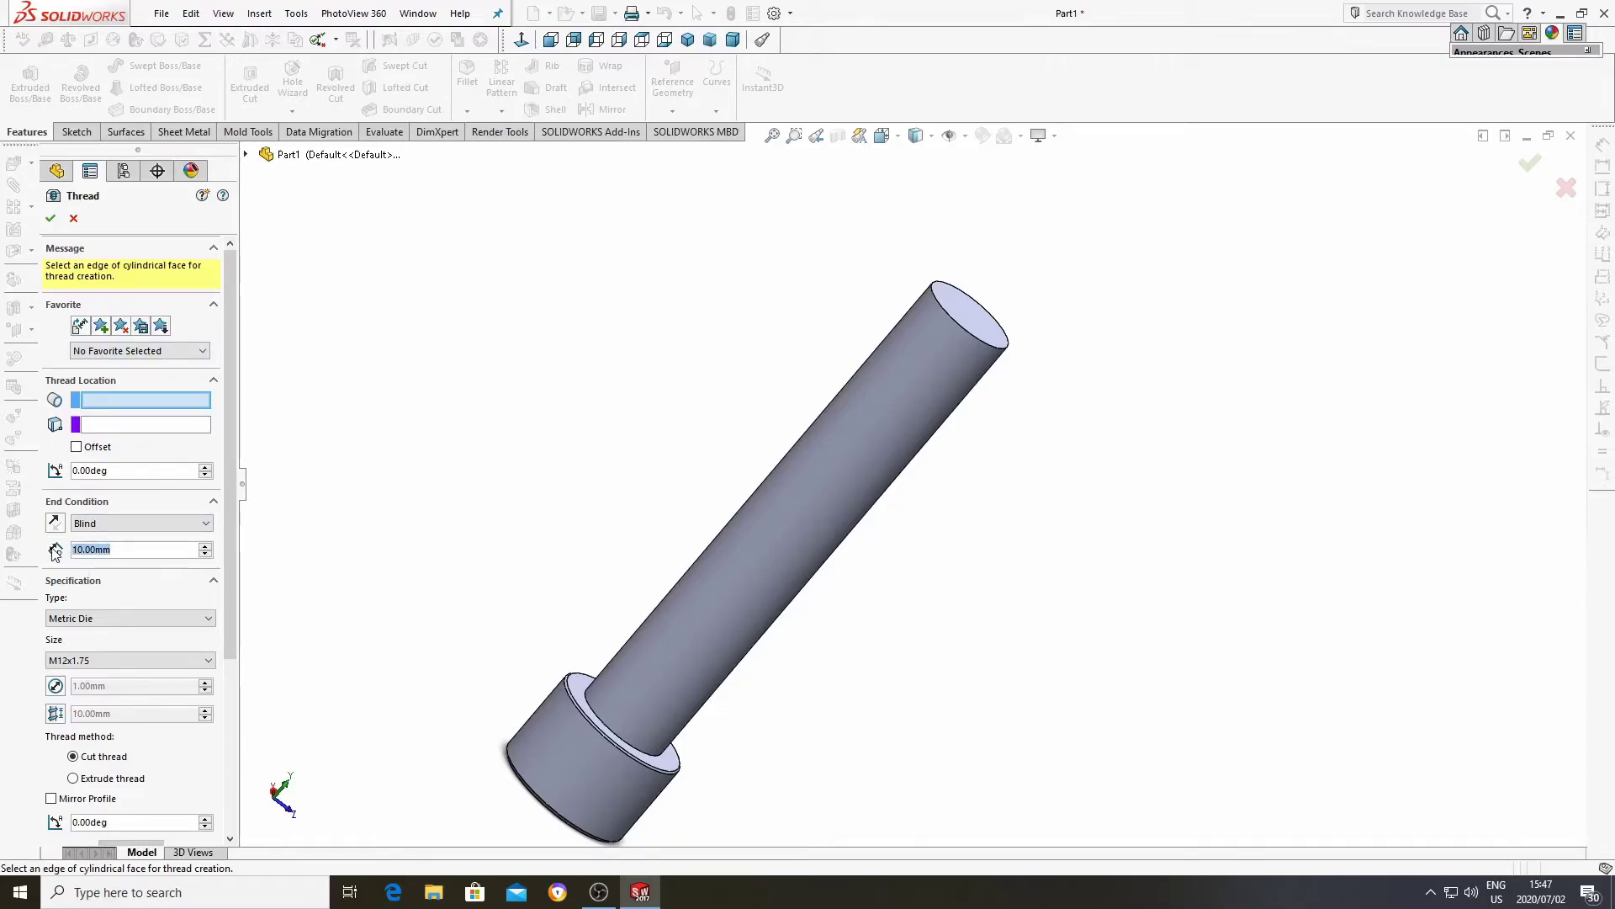
text(52)
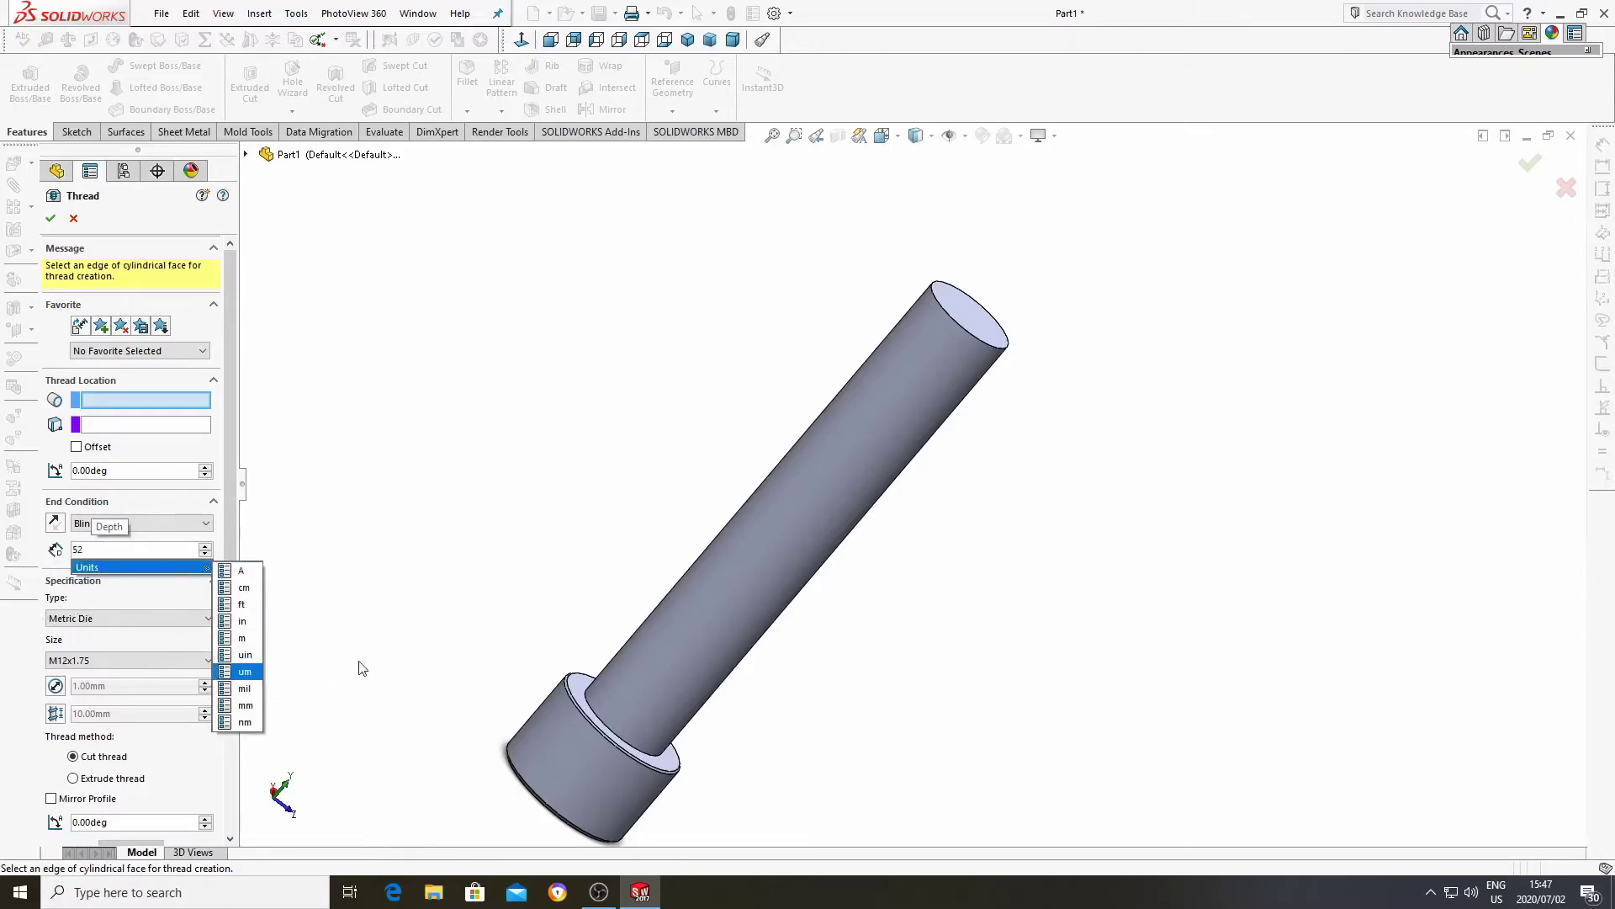
click(372, 595)
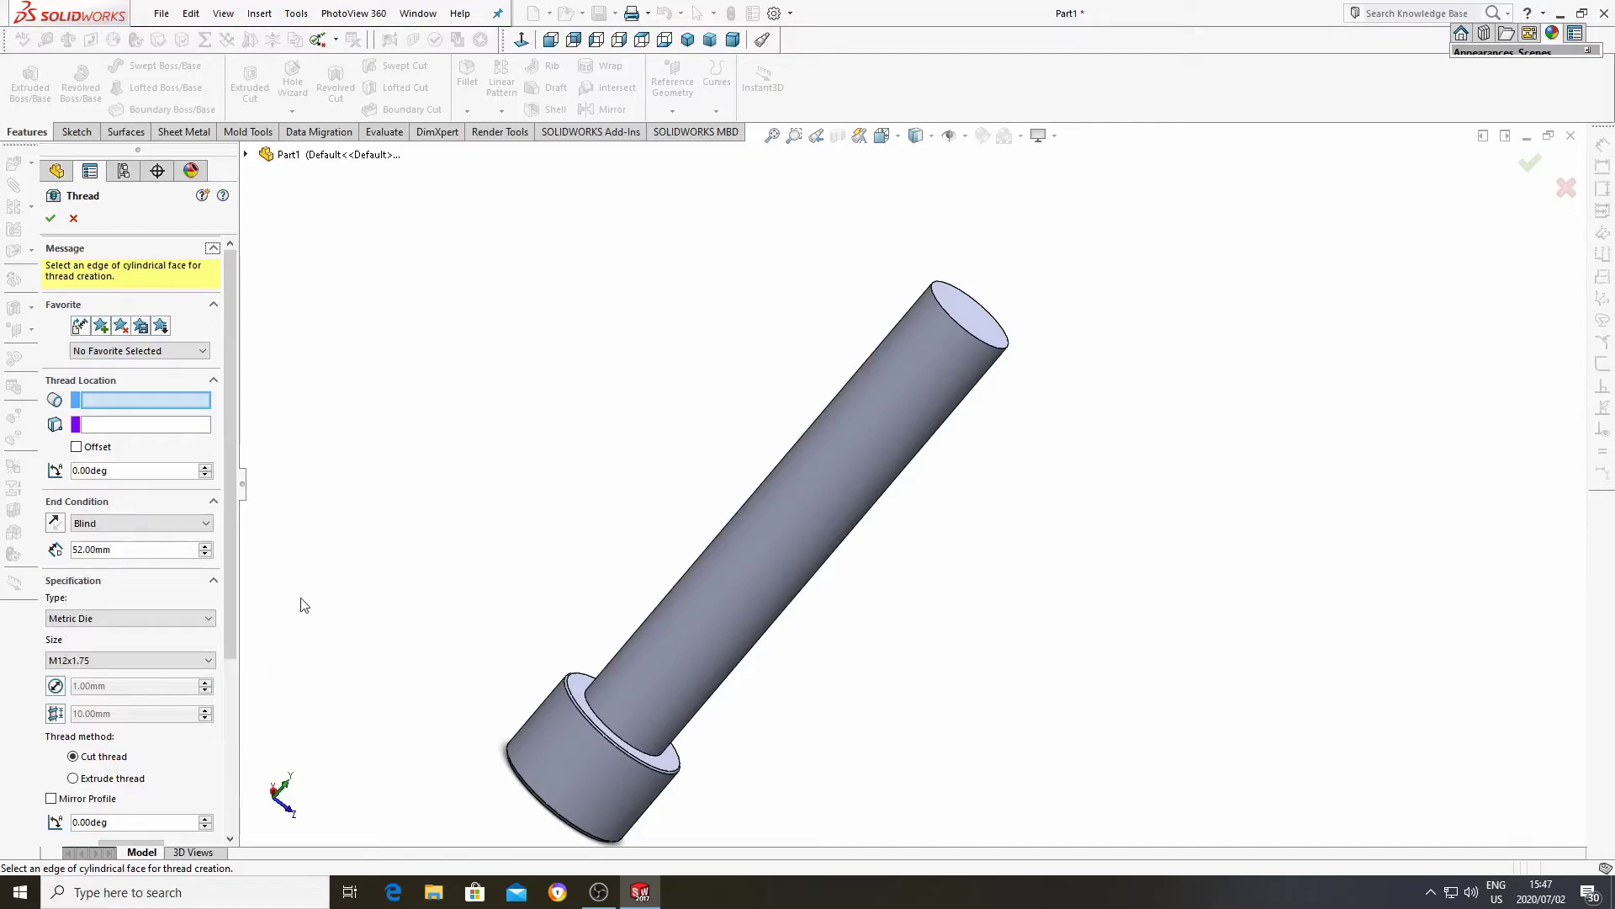
click(210, 660)
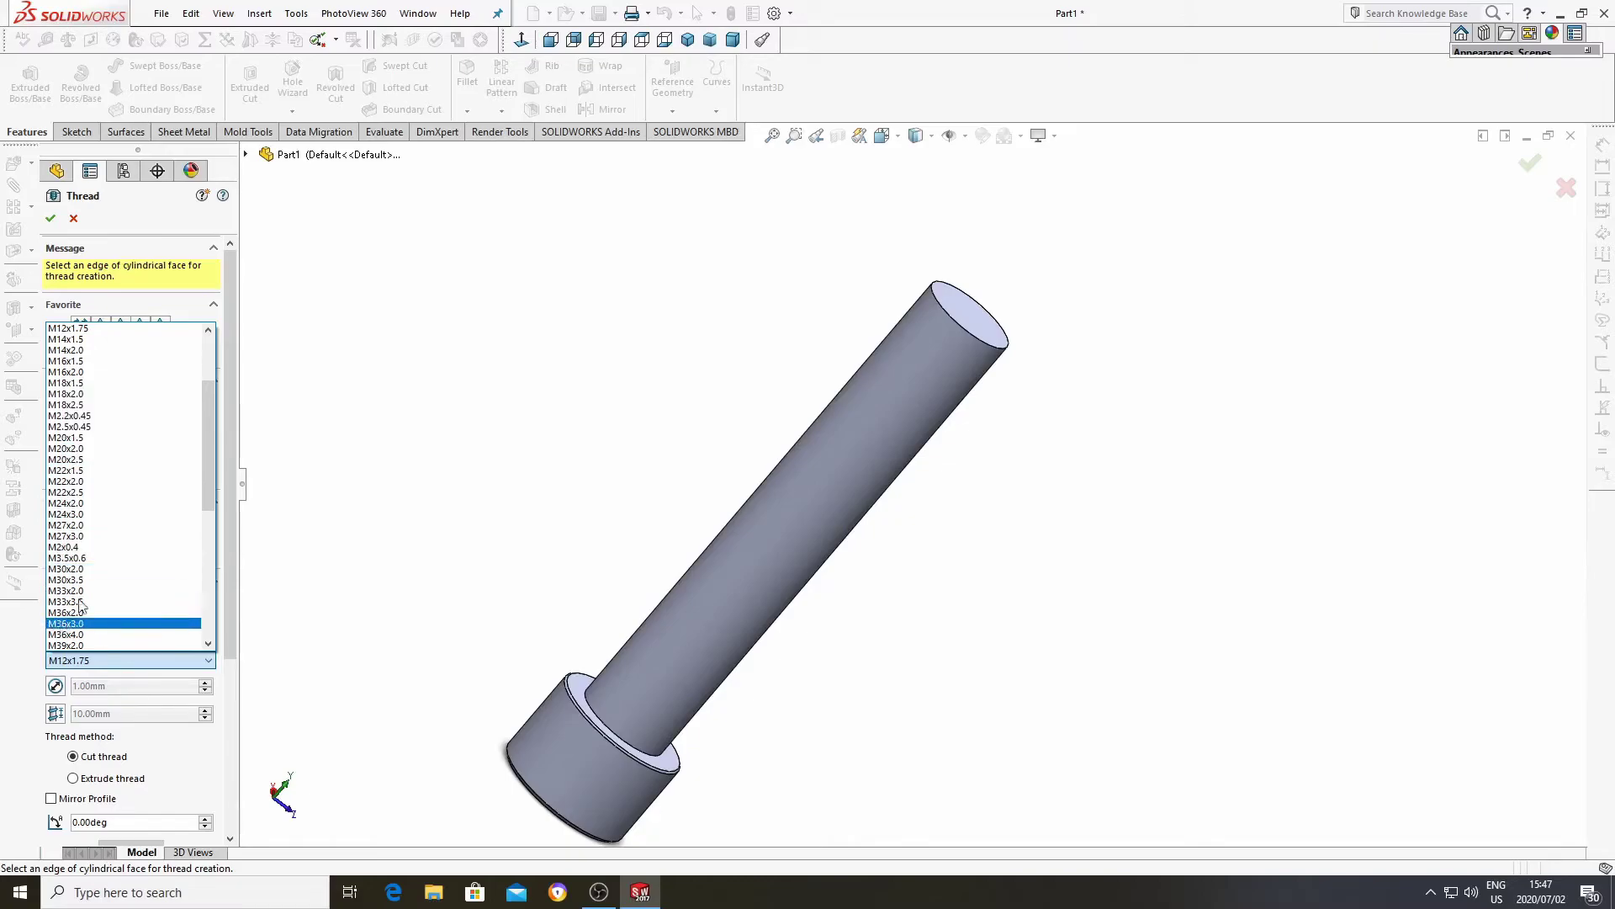
click(326, 429)
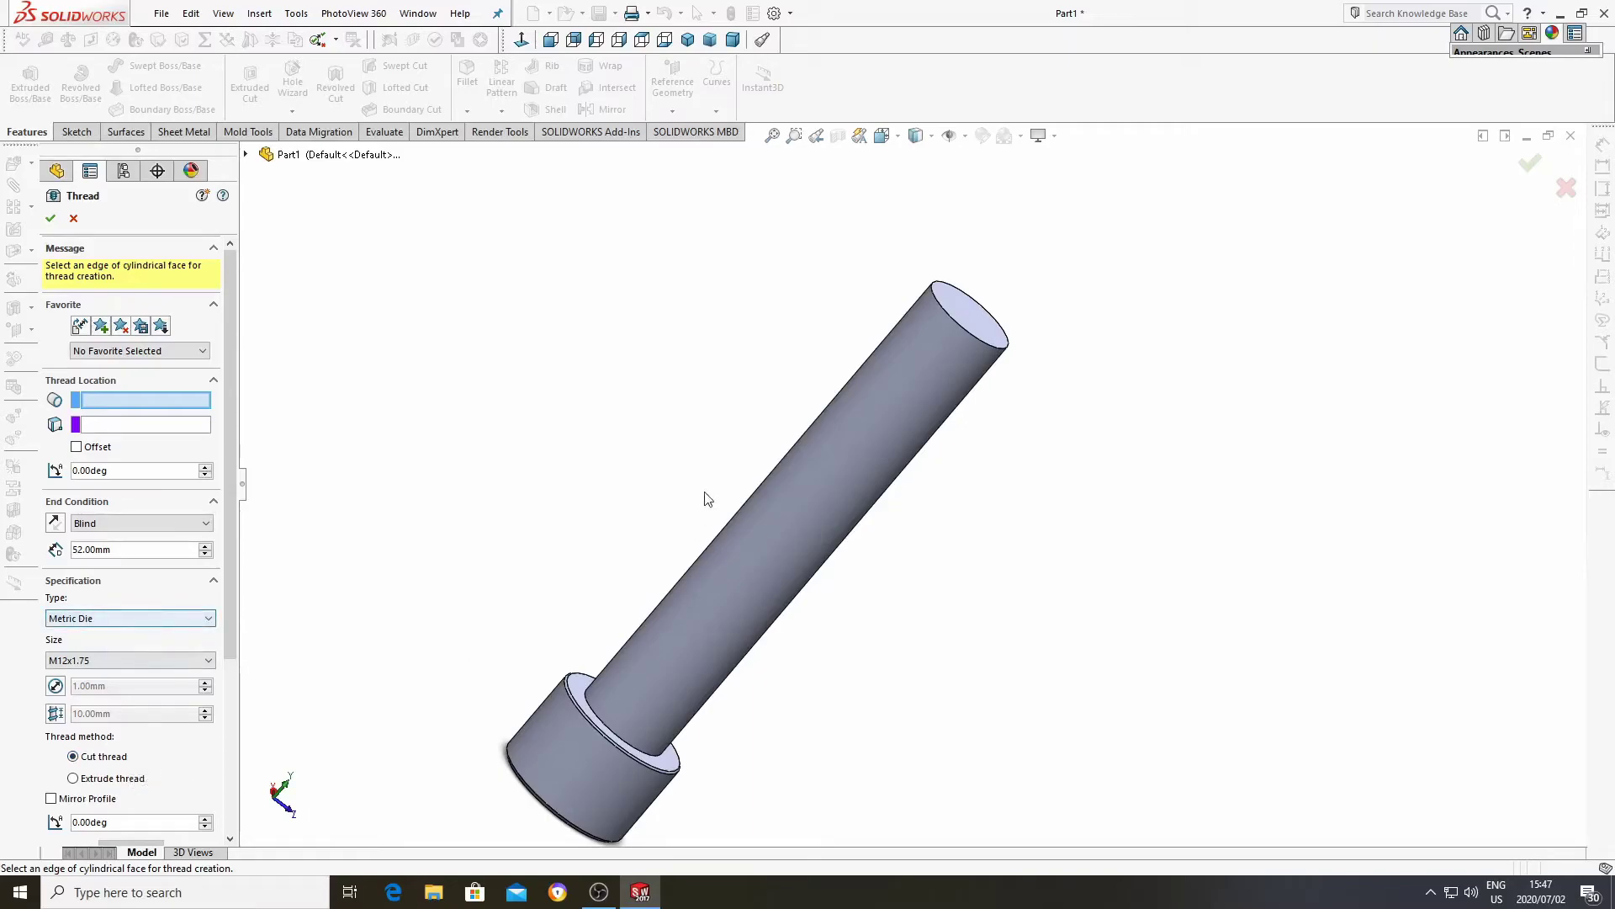
click(937, 301)
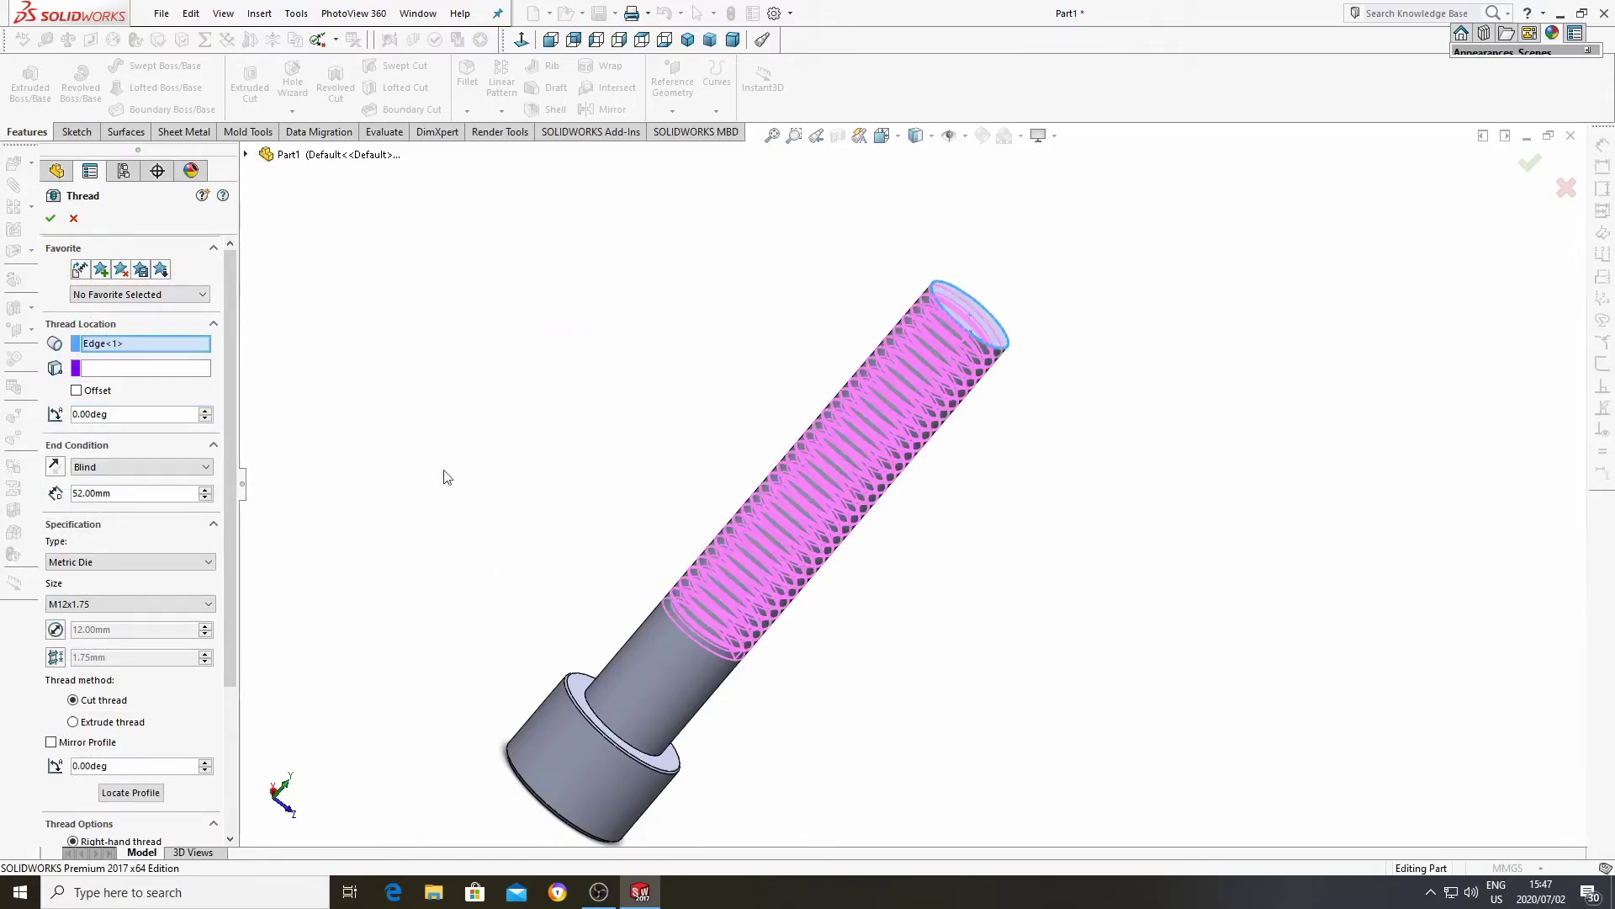
click(51, 218)
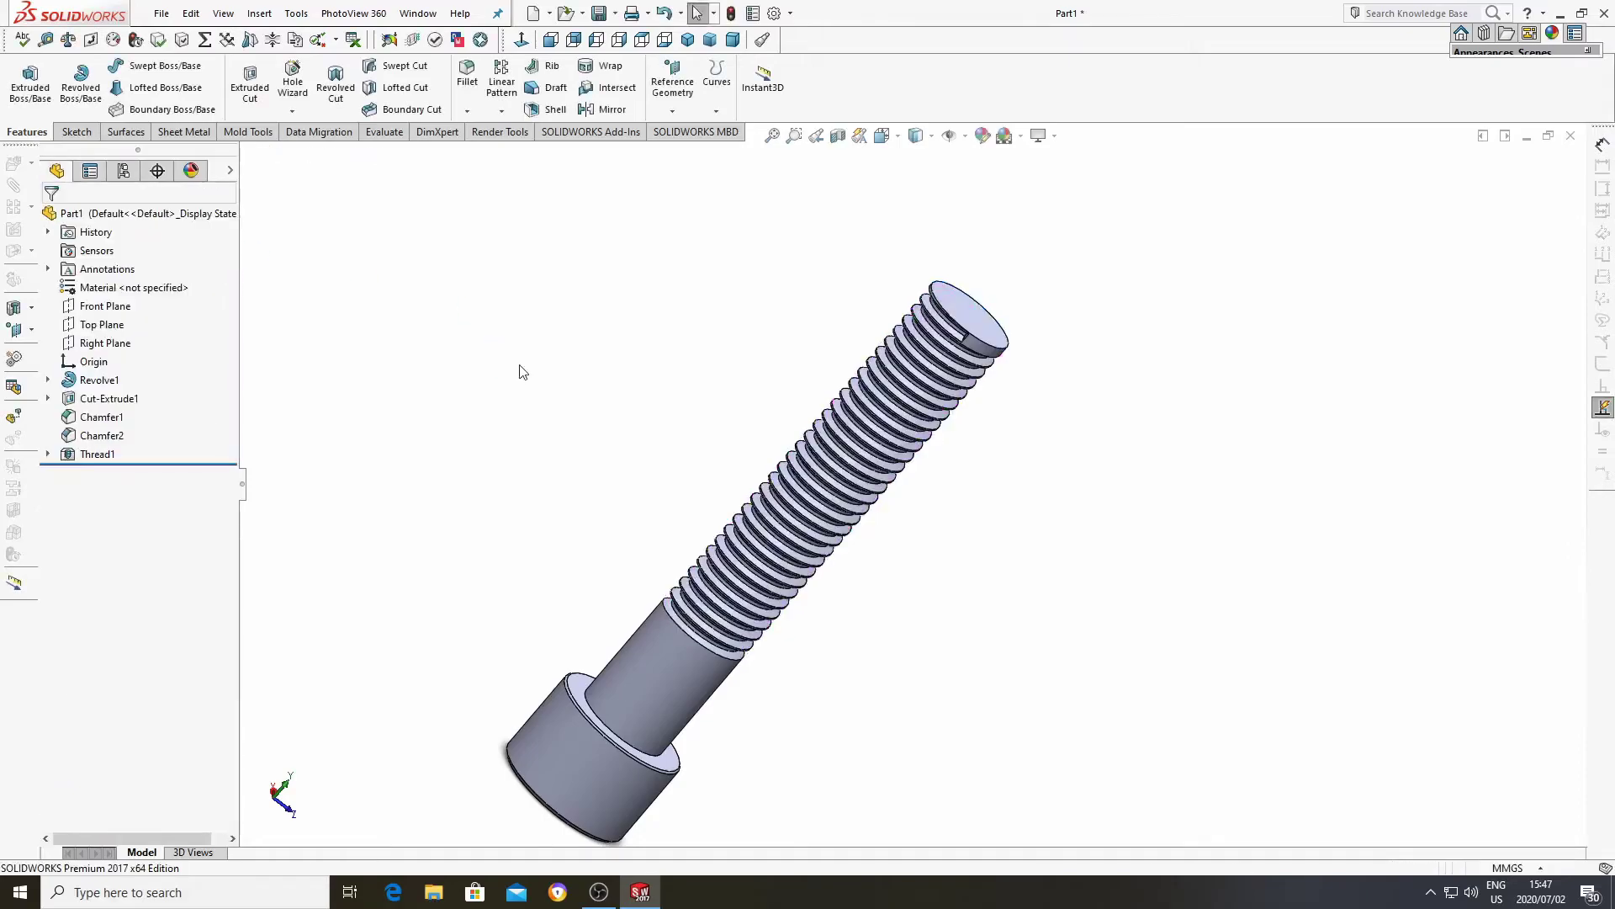
Start an extruded cut on the threaded shank's flat end face and sketch a circle around its centre, larger than the shank.
scroll(1045, 364, down, 3)
mouse_move(1045, 365)
middle_down()
mouse_move(1021, 368)
mouse_move(1025, 268)
mouse_move(1063, 281)
mouse_move(1027, 345)
mouse_move(1056, 336)
mouse_move(1057, 356)
middle_up()
scroll(983, 342, down, 2)
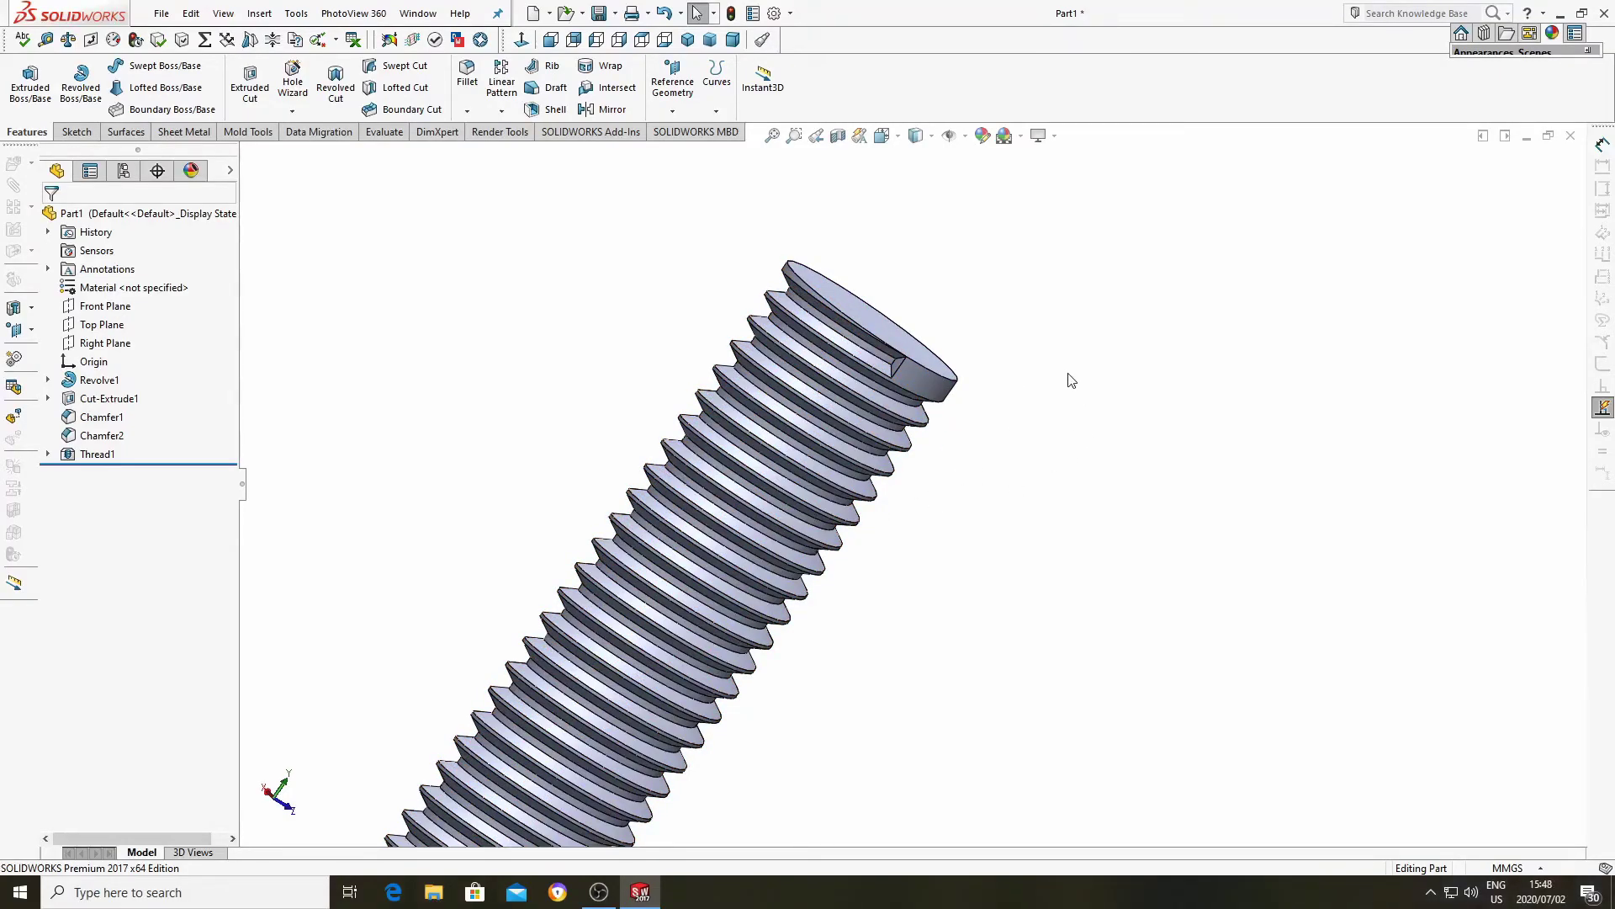
middle_drag(1074, 356, 1067, 379)
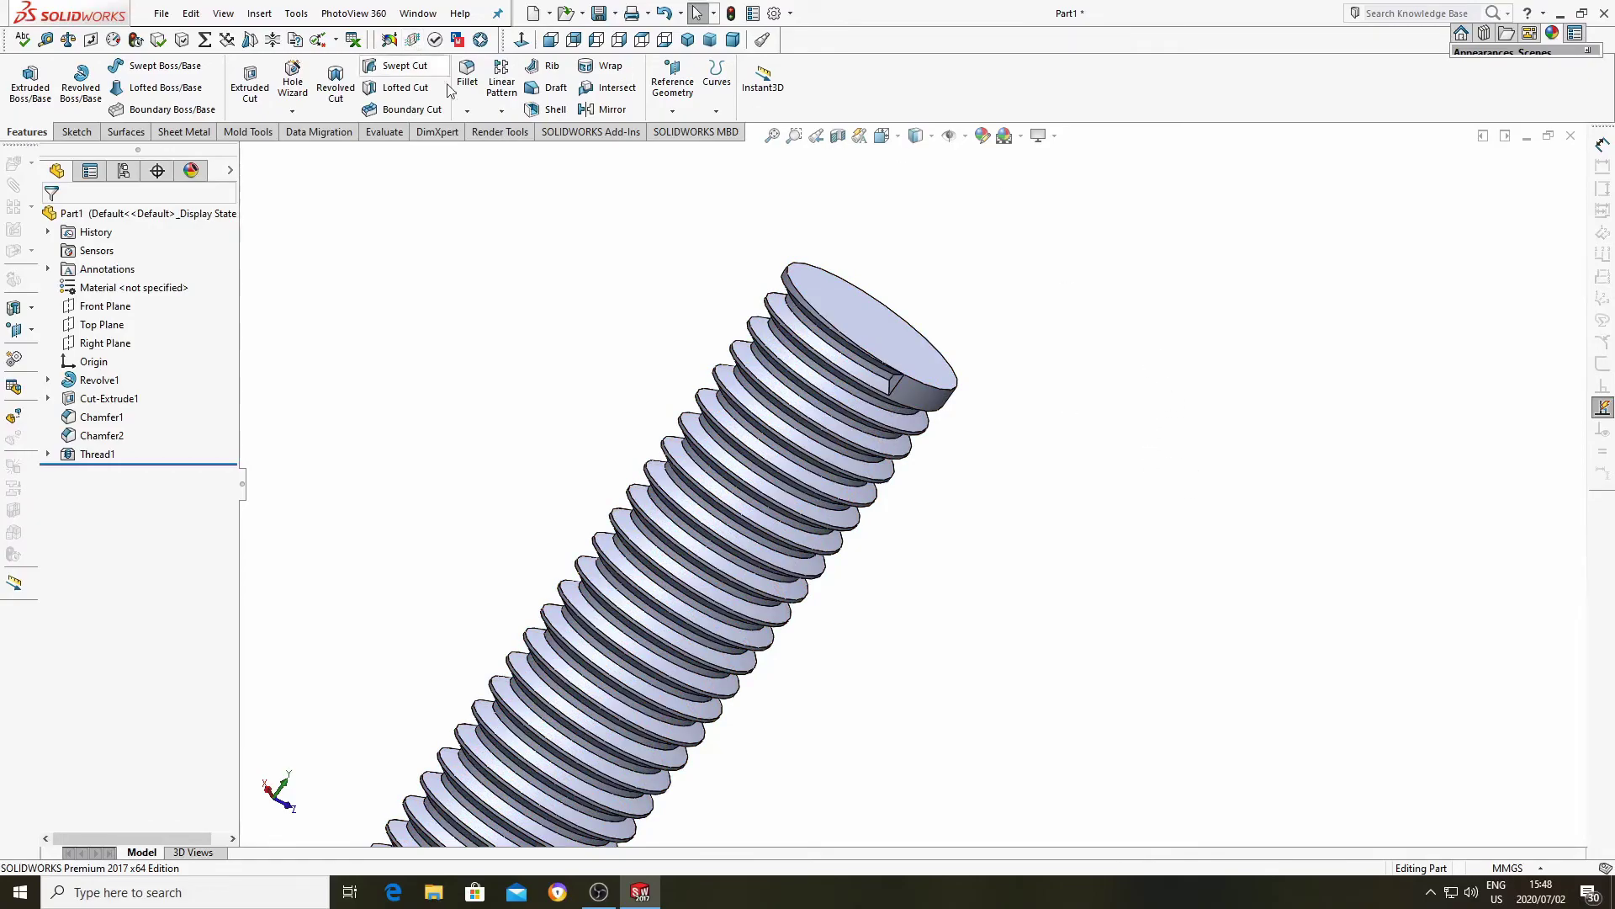
click(251, 85)
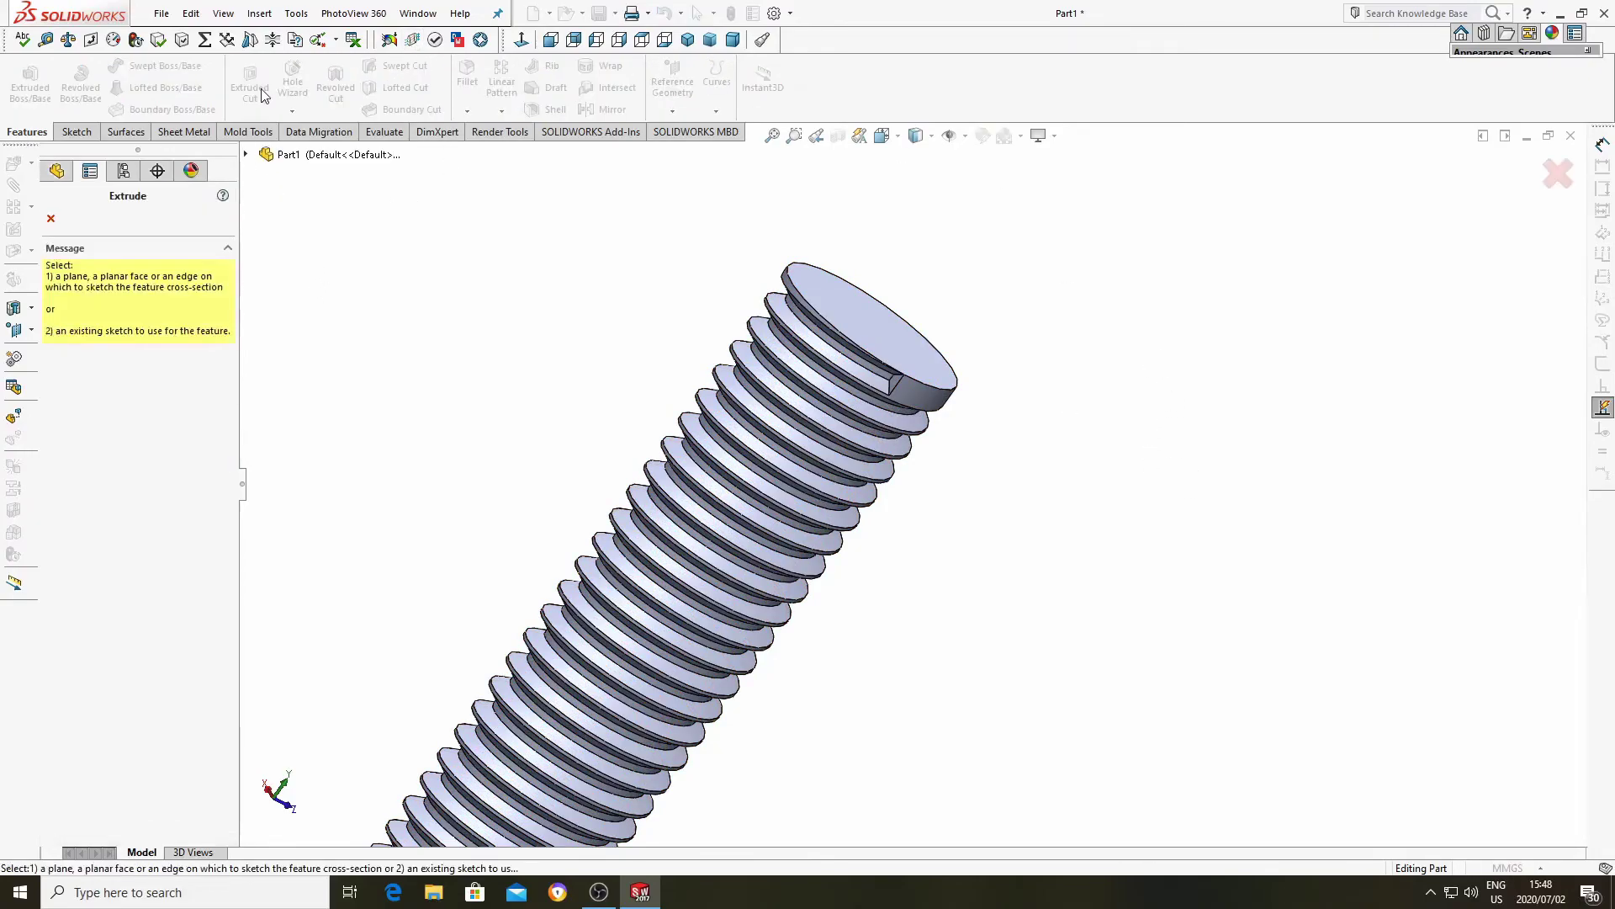
click(829, 295)
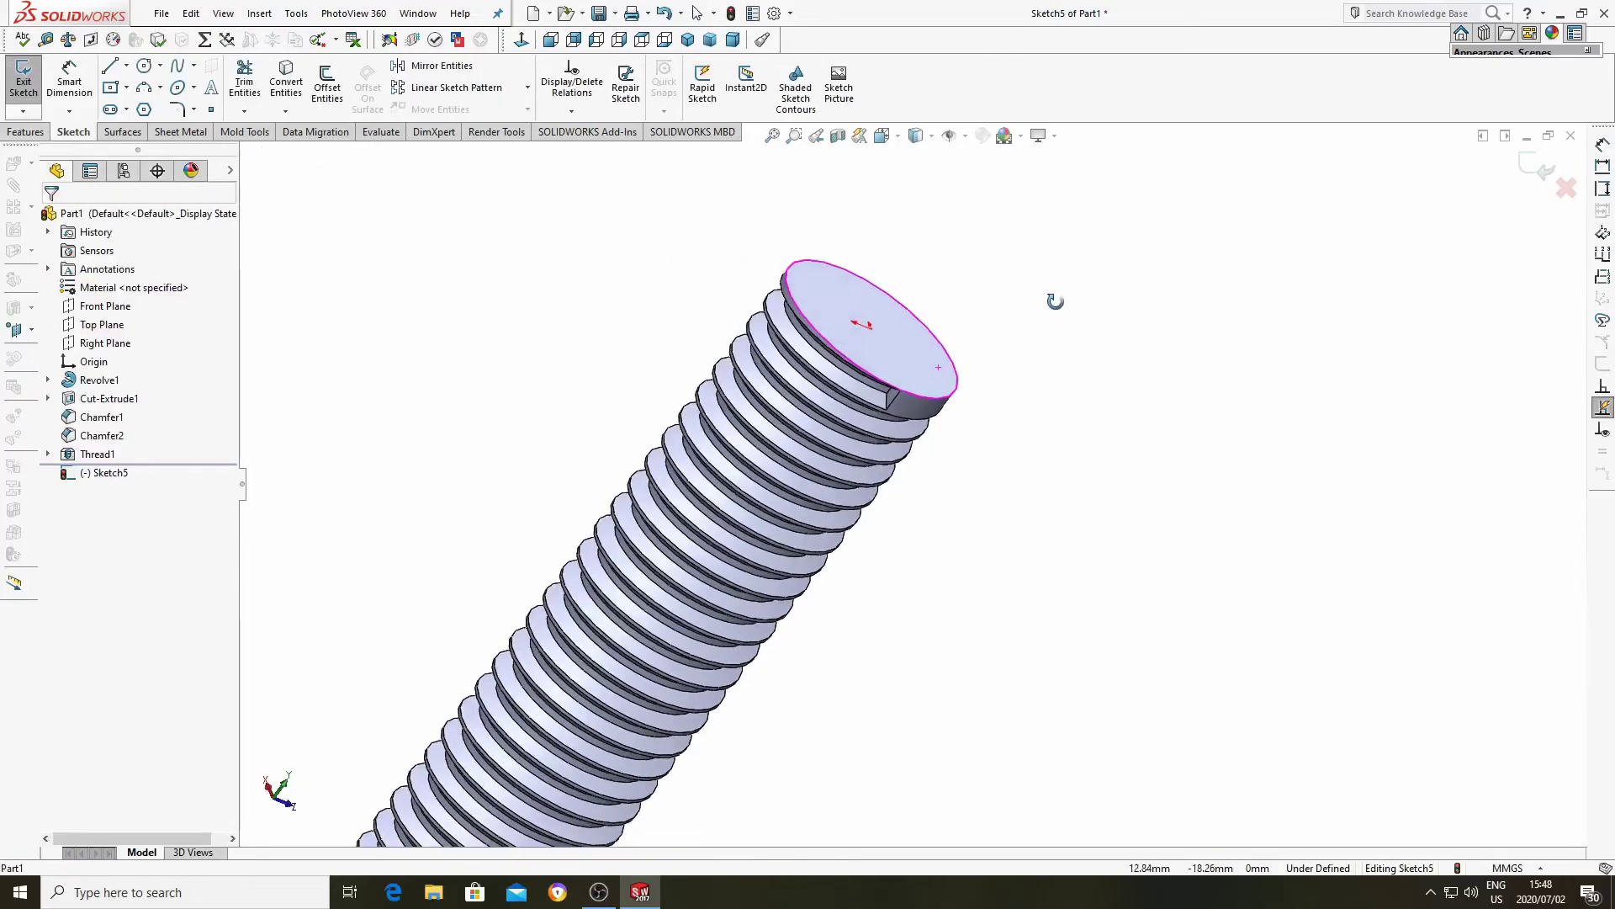
click(145, 66)
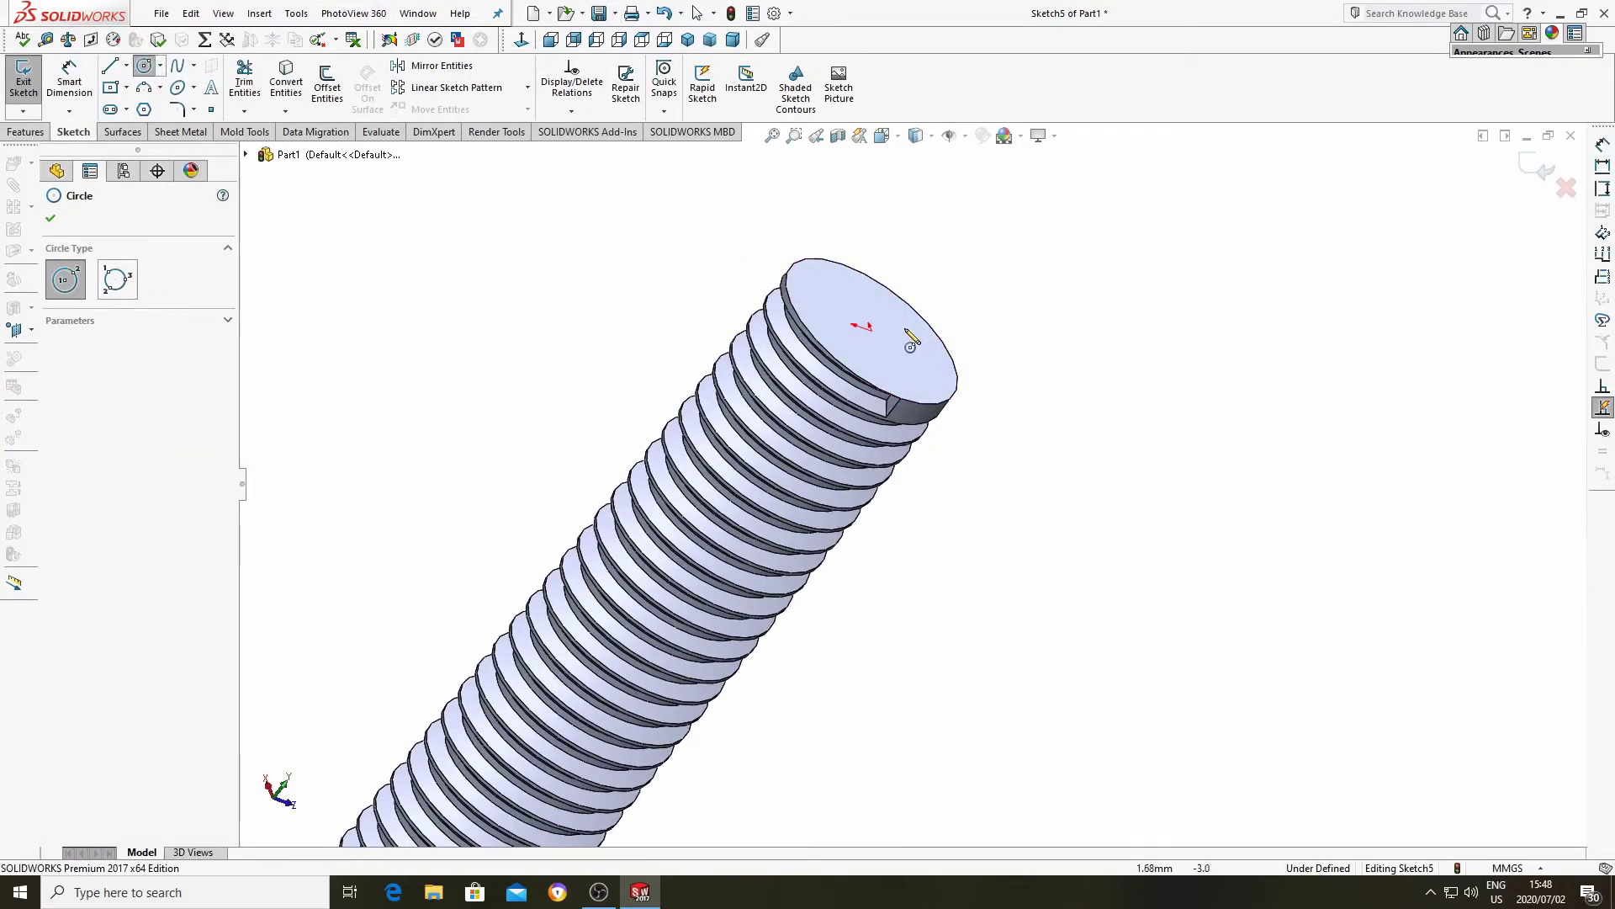
click(871, 326)
click(933, 320)
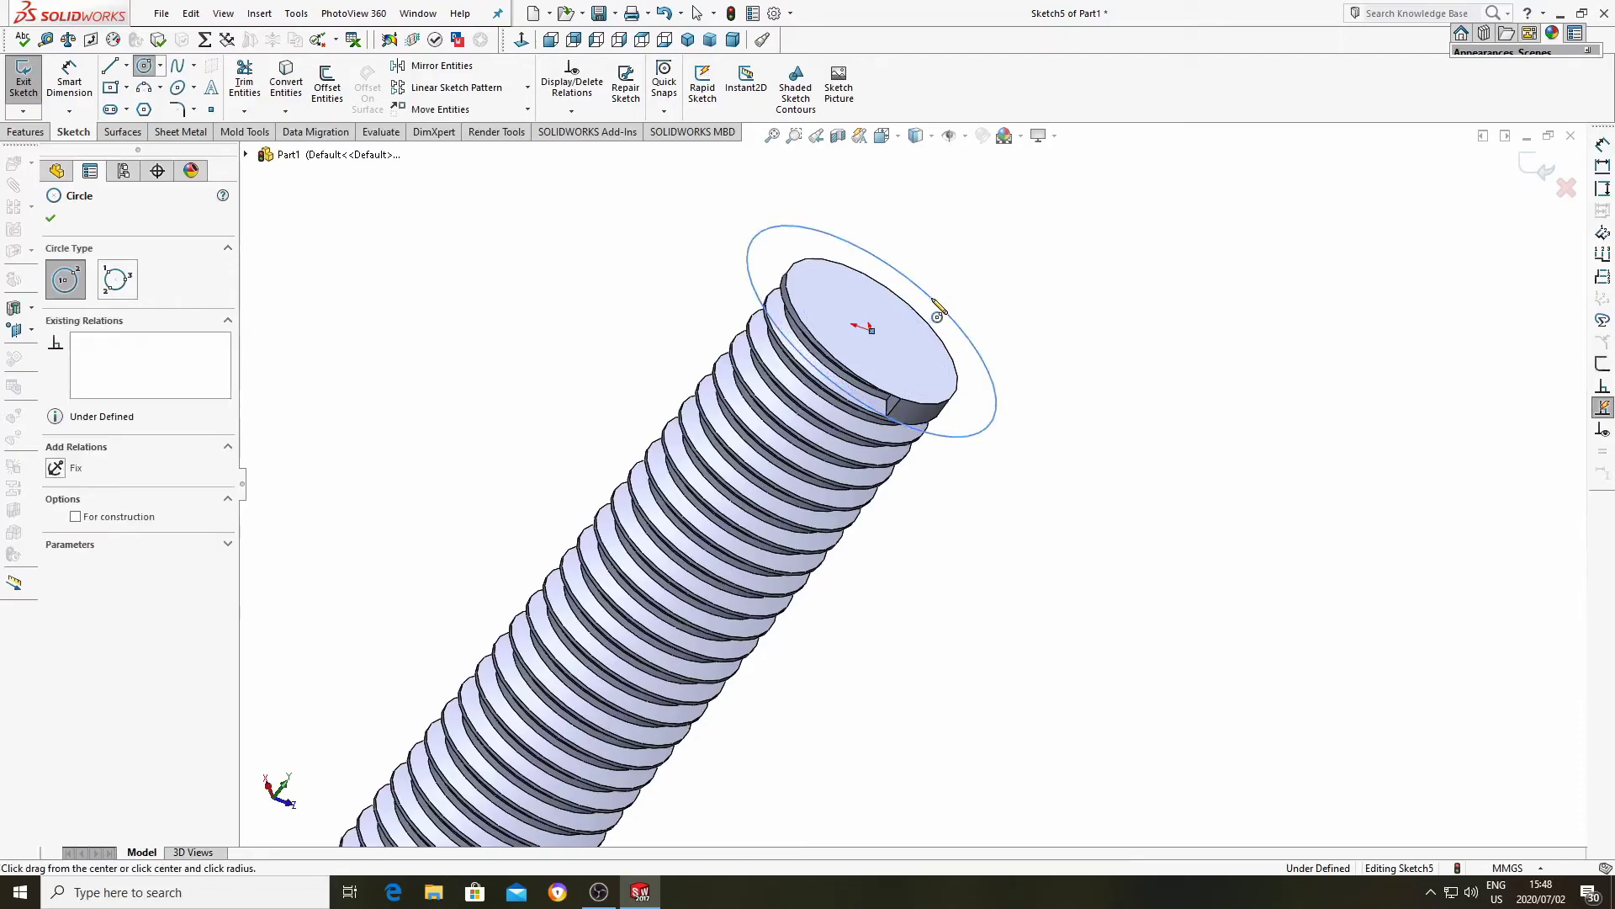
right_click(932, 301)
click(968, 314)
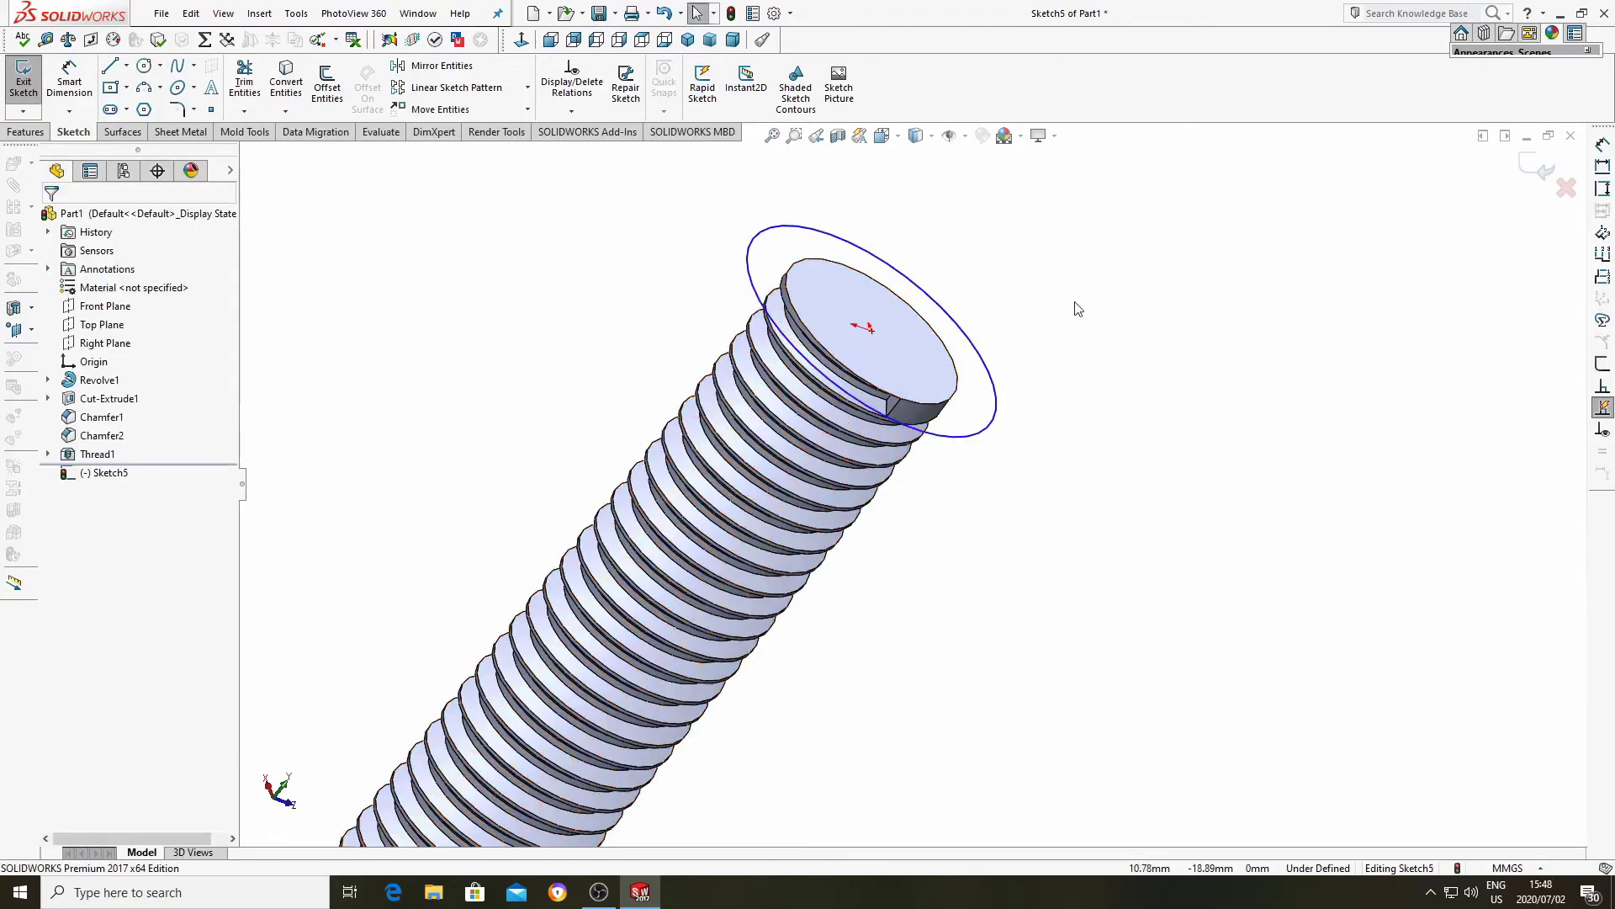
Exit the circle sketch and cut it blind to a depth of 2 mm, trimming the shank's tip.
click(25, 81)
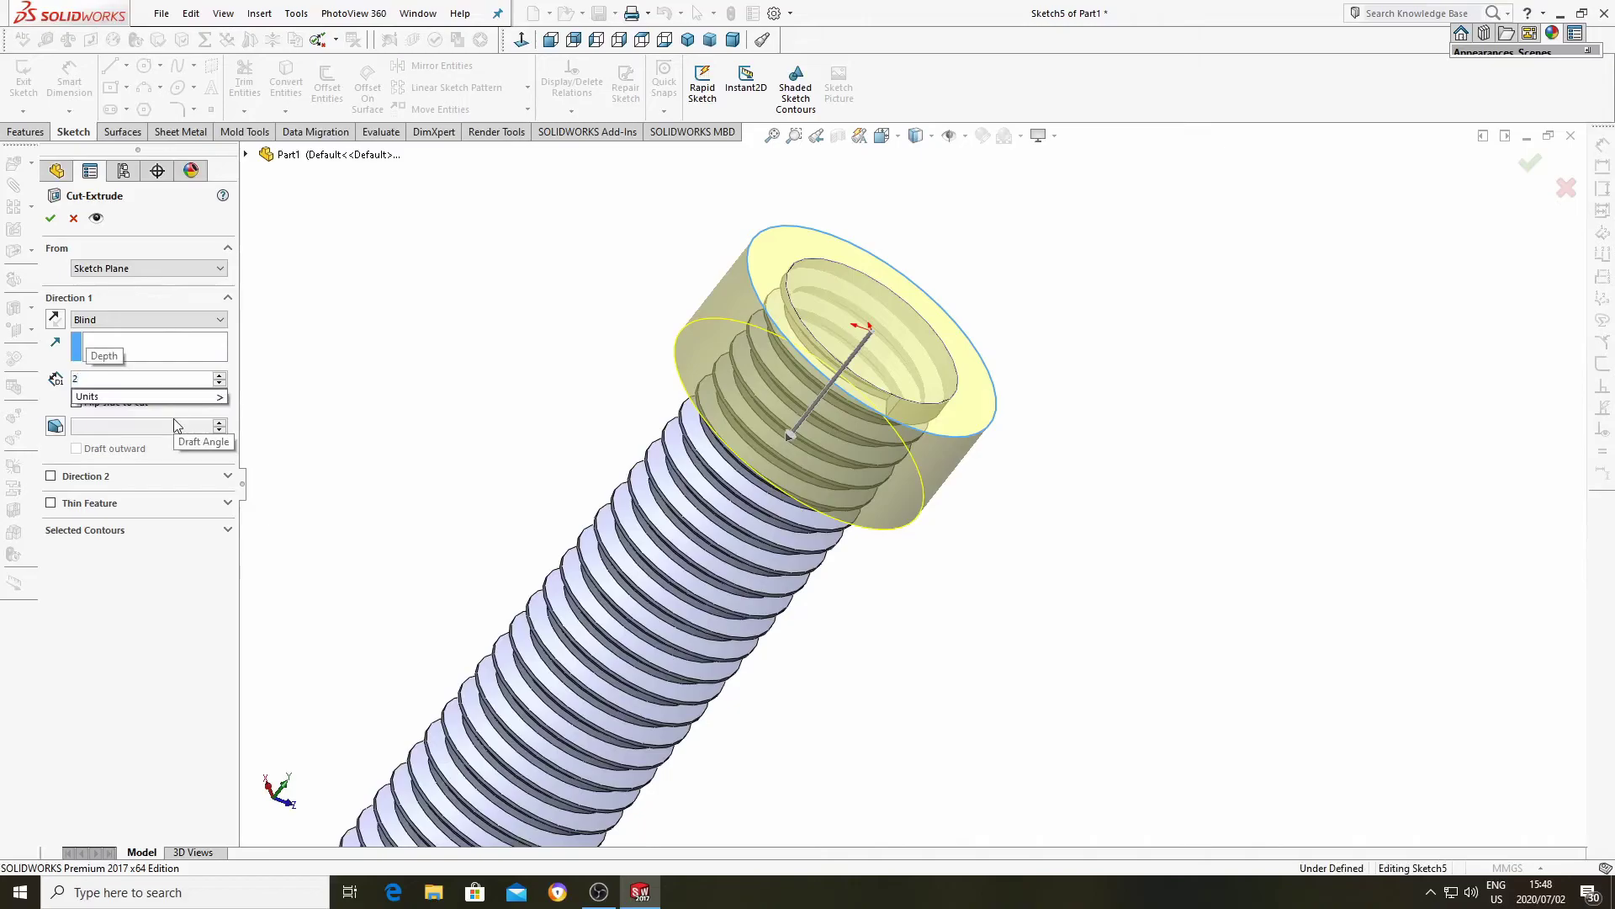
text(2)
key(Return)
middle_drag(567, 396, 608, 313)
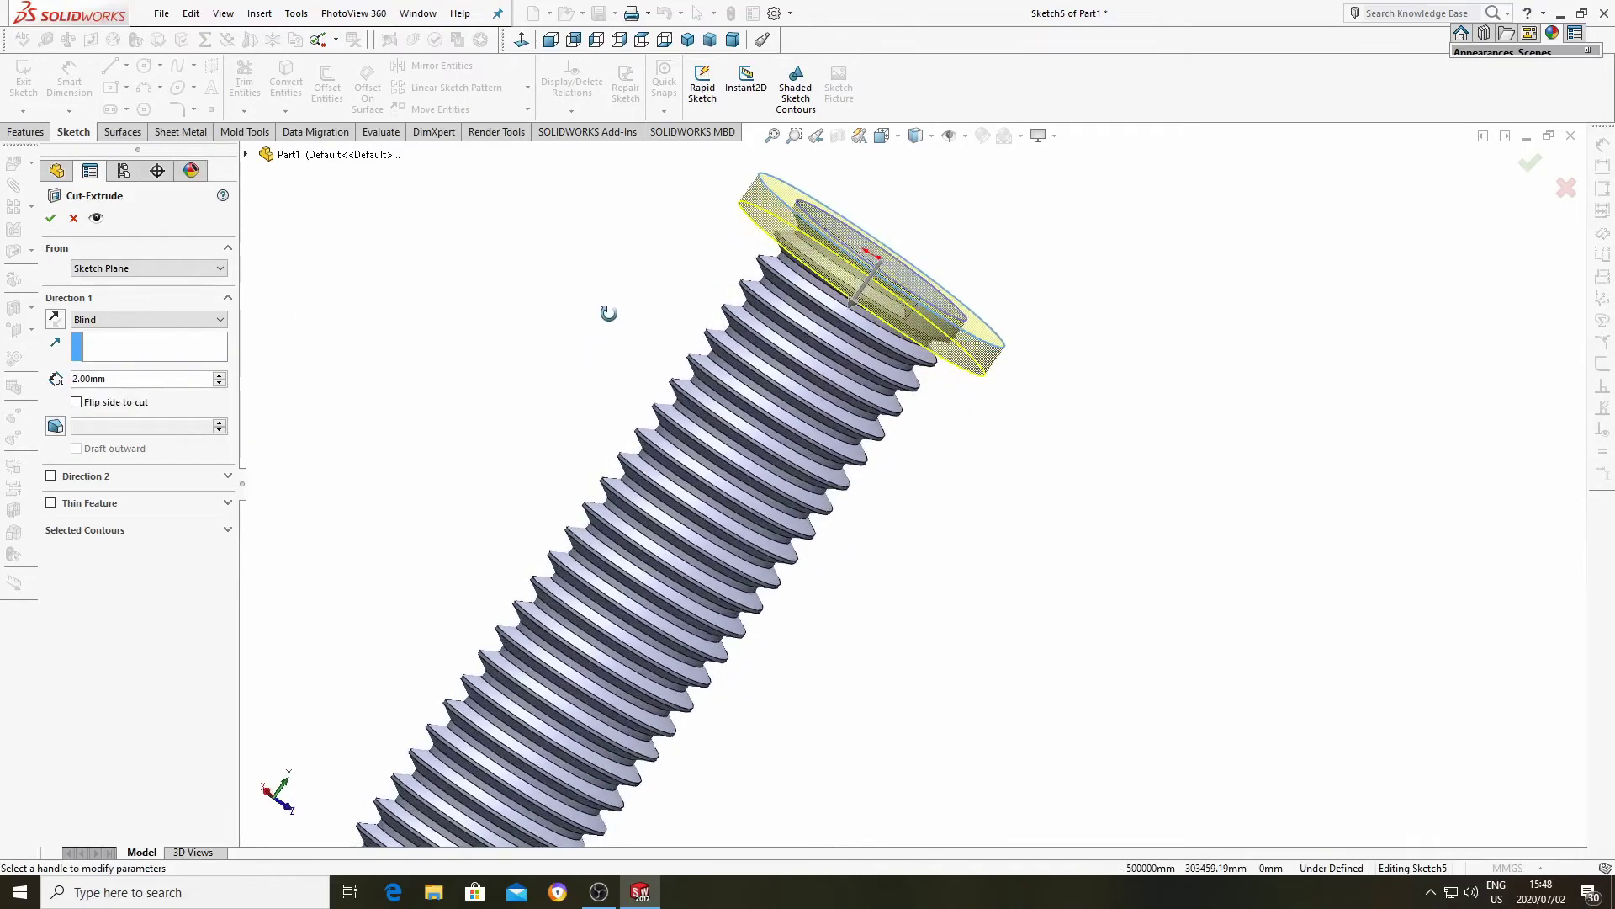
click(50, 218)
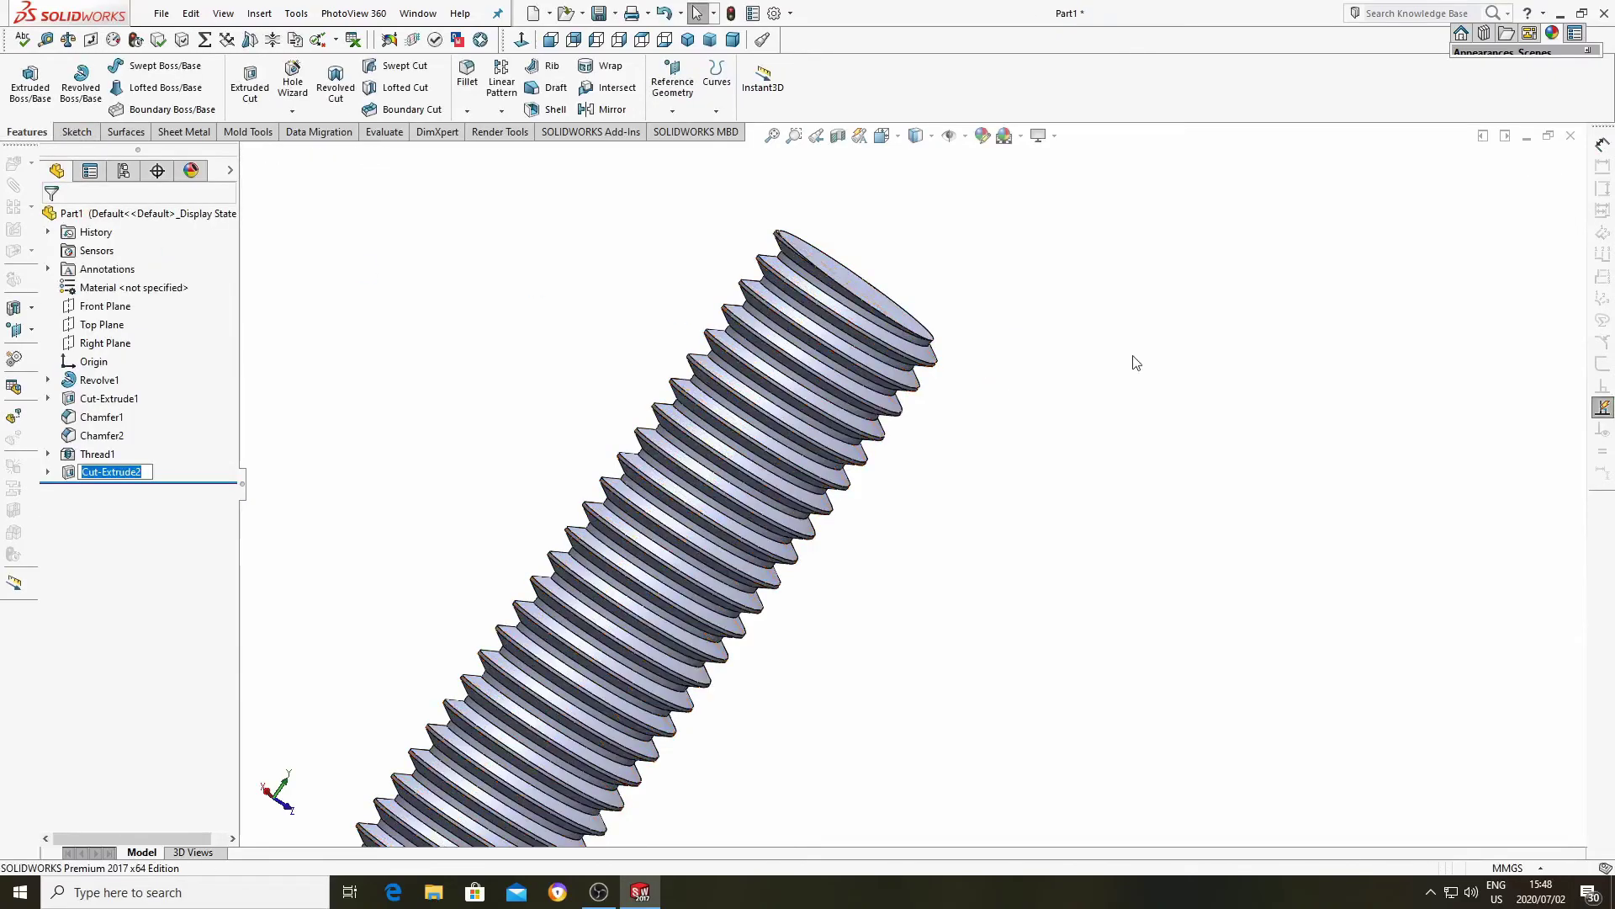
Examine the finished screw's trimmed thread end, shank and socket head from several angles.
scroll(1083, 325, down, 2)
scroll(1149, 472, down, 2)
middle_drag(1082, 544, 896, 418)
scroll(896, 418, up, 5)
scroll(858, 547, up, 3)
middle_drag(937, 569, 880, 418)
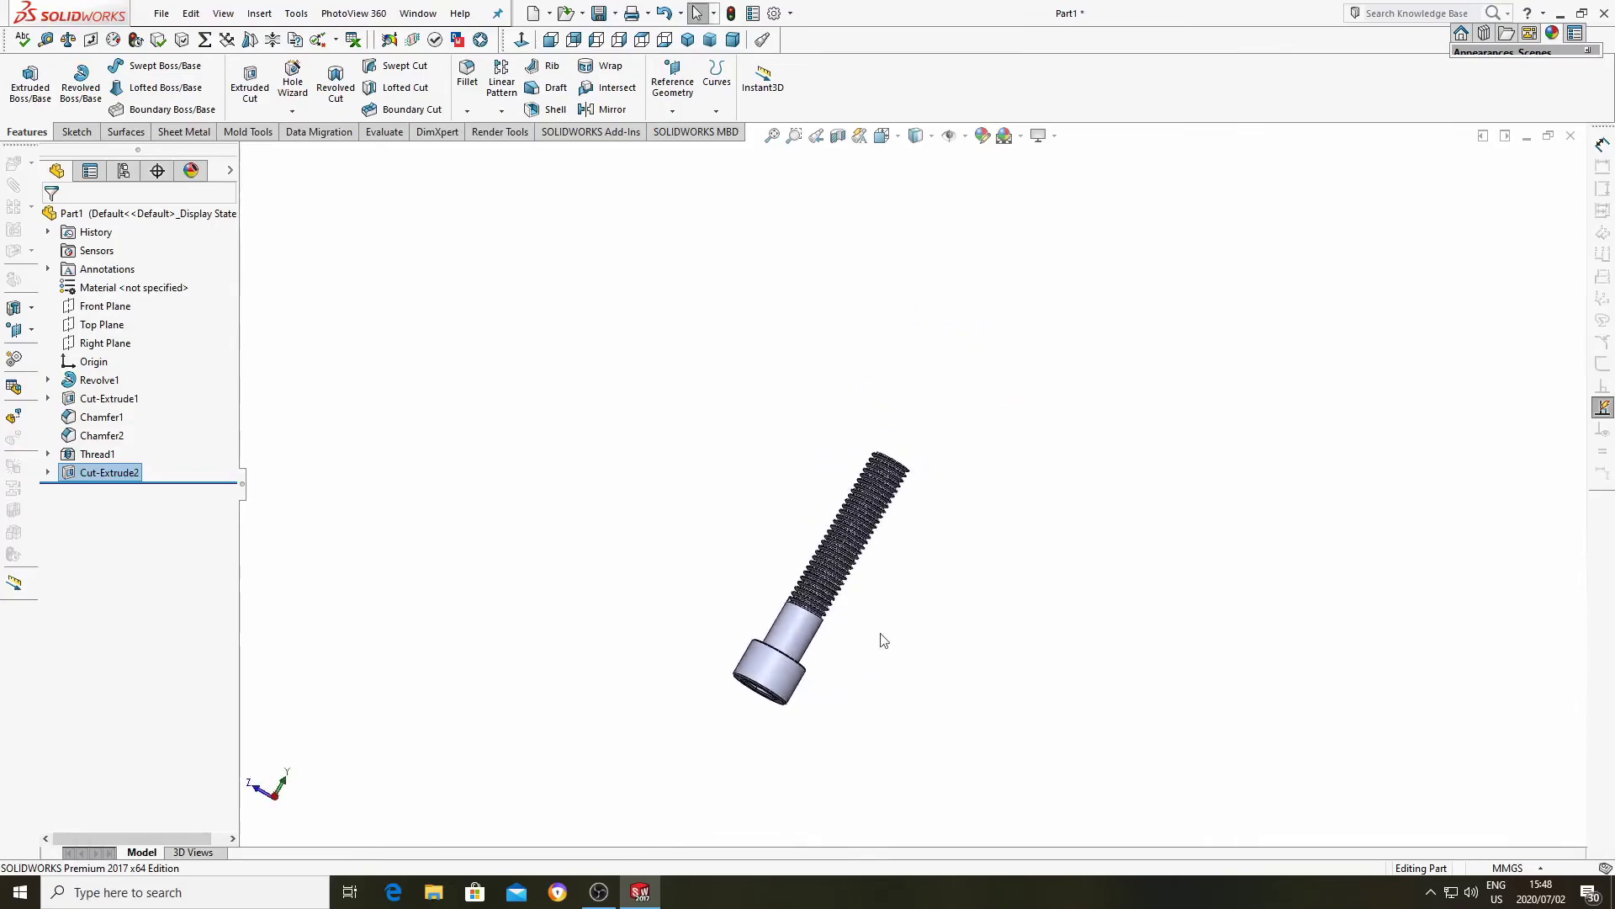
scroll(833, 664, down, 4)
middle_drag(795, 635, 773, 565)
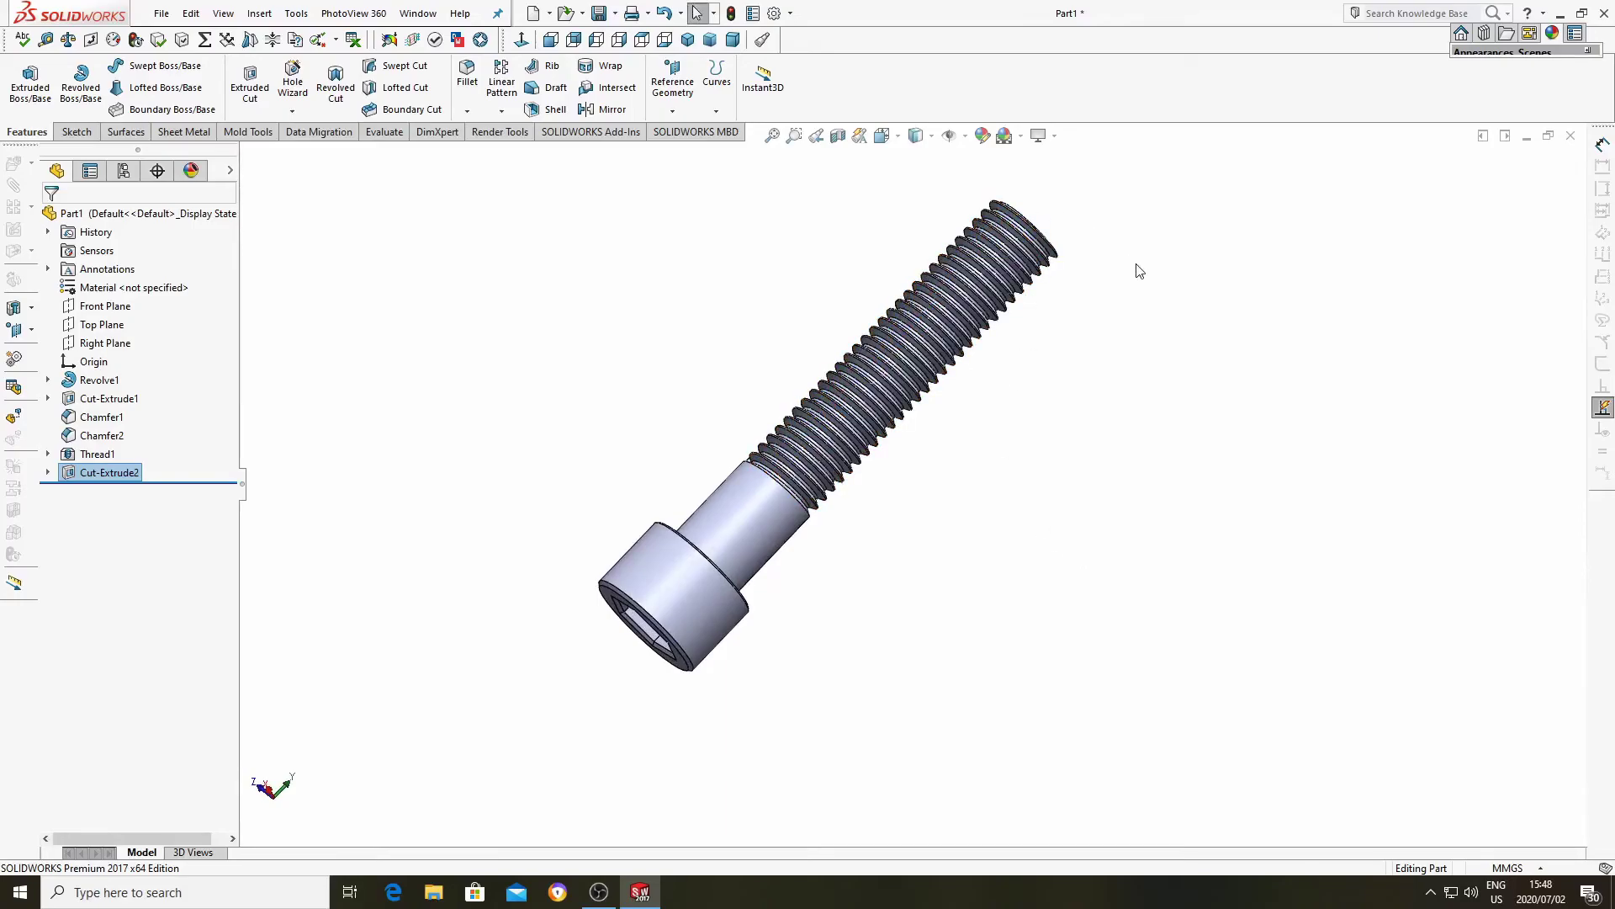
mouse_move(1139, 269)
middle_down()
mouse_move(1172, 314)
mouse_move(1050, 263)
mouse_move(1139, 299)
mouse_move(1152, 281)
middle_up()
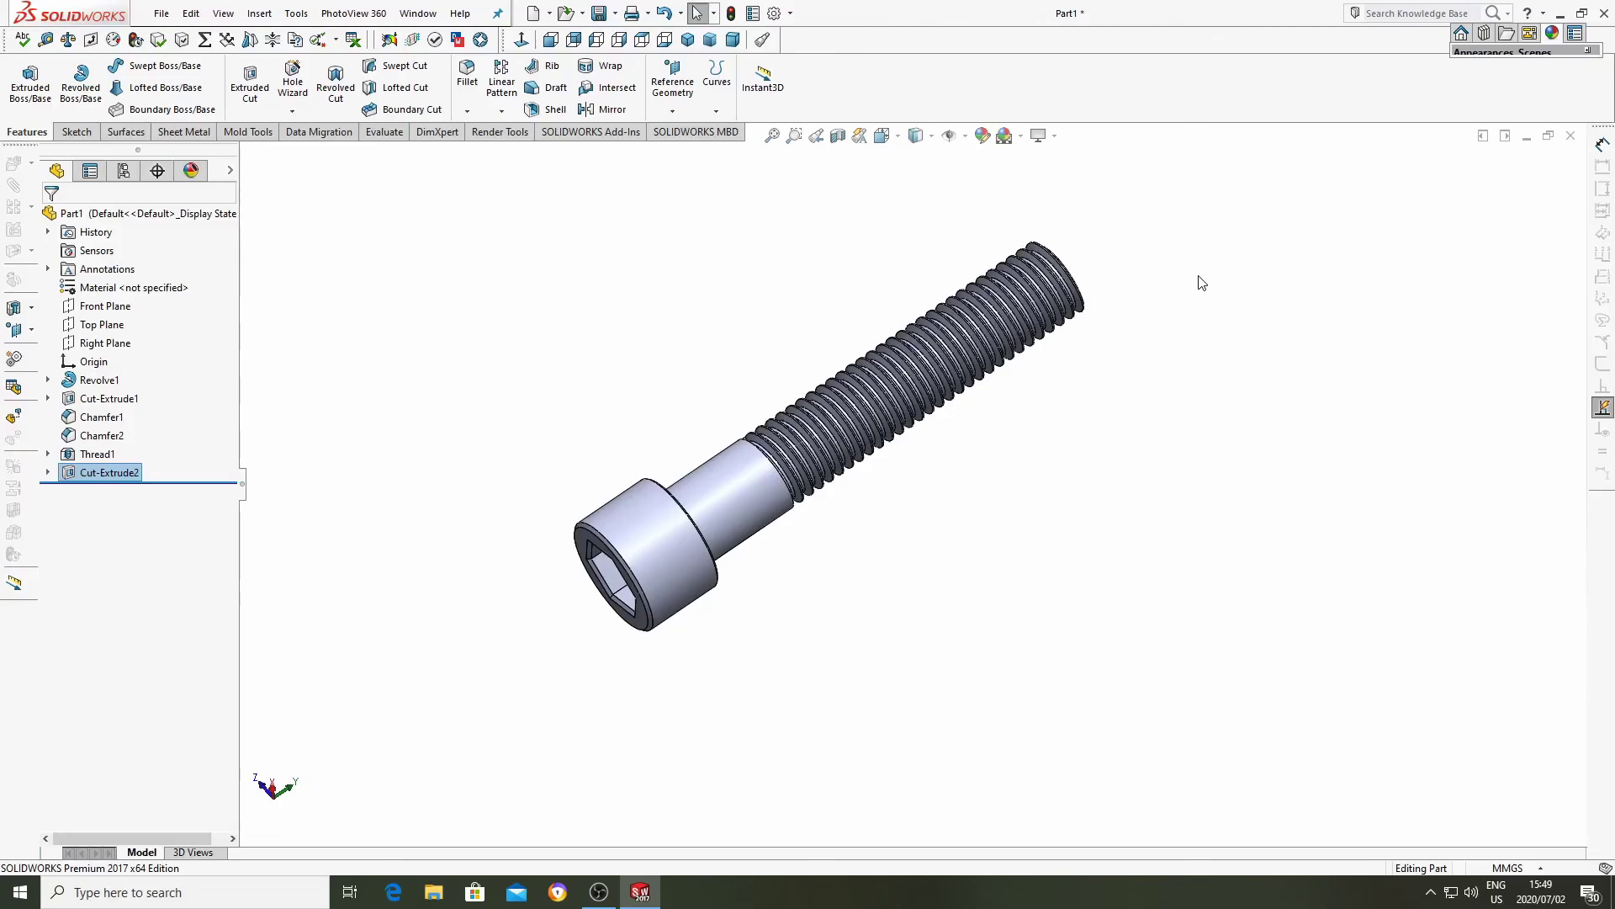
middle_drag(1176, 303, 1258, 383)
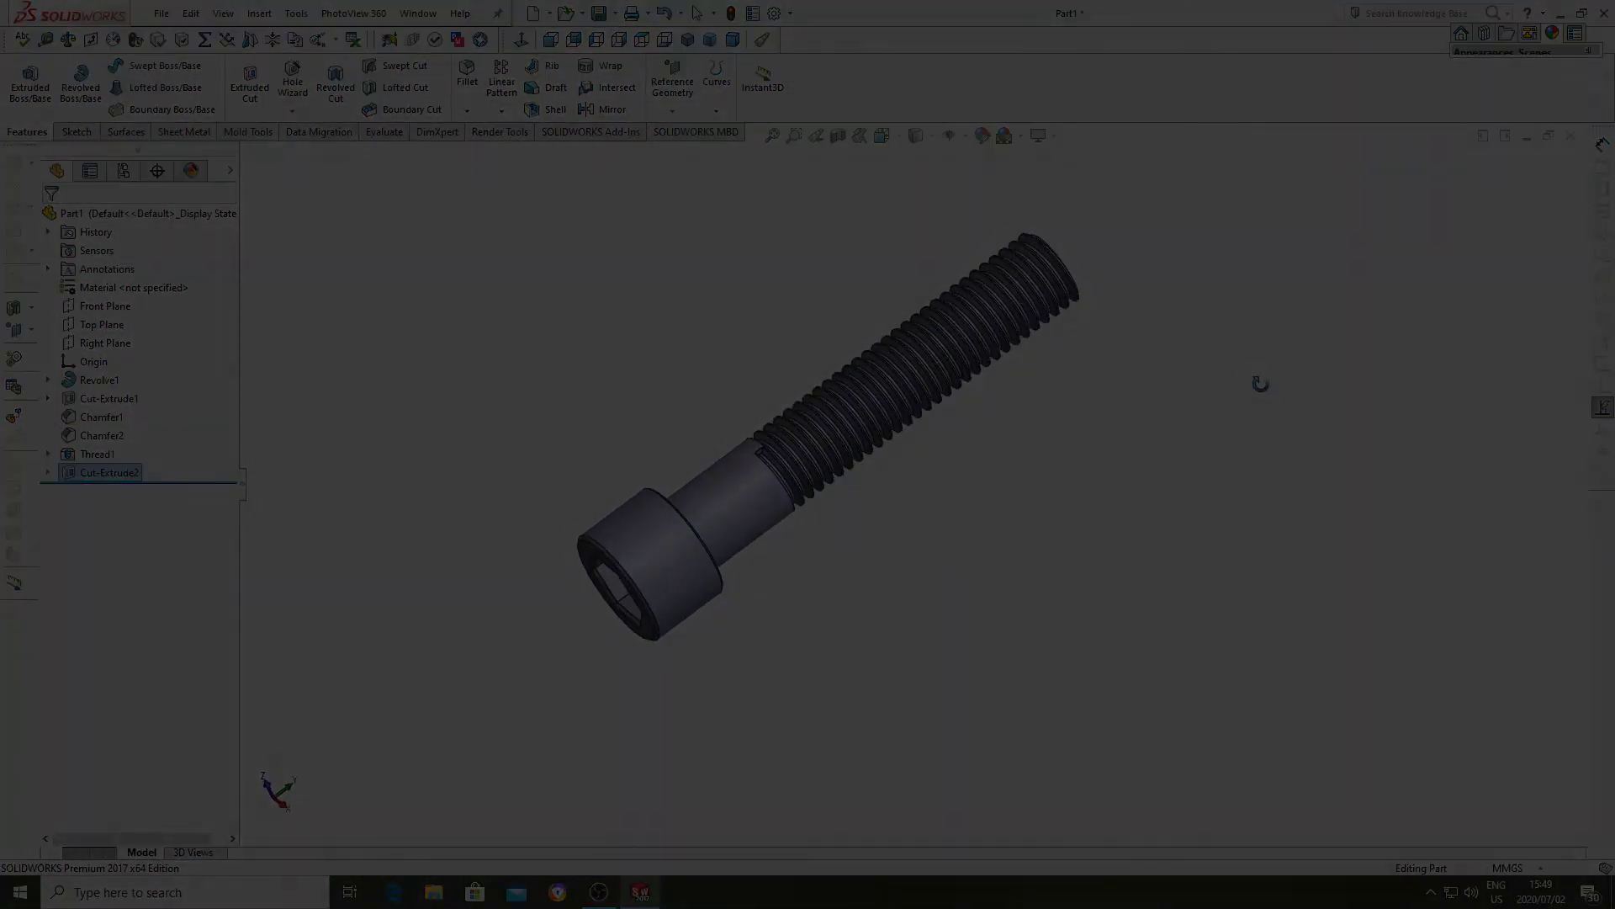